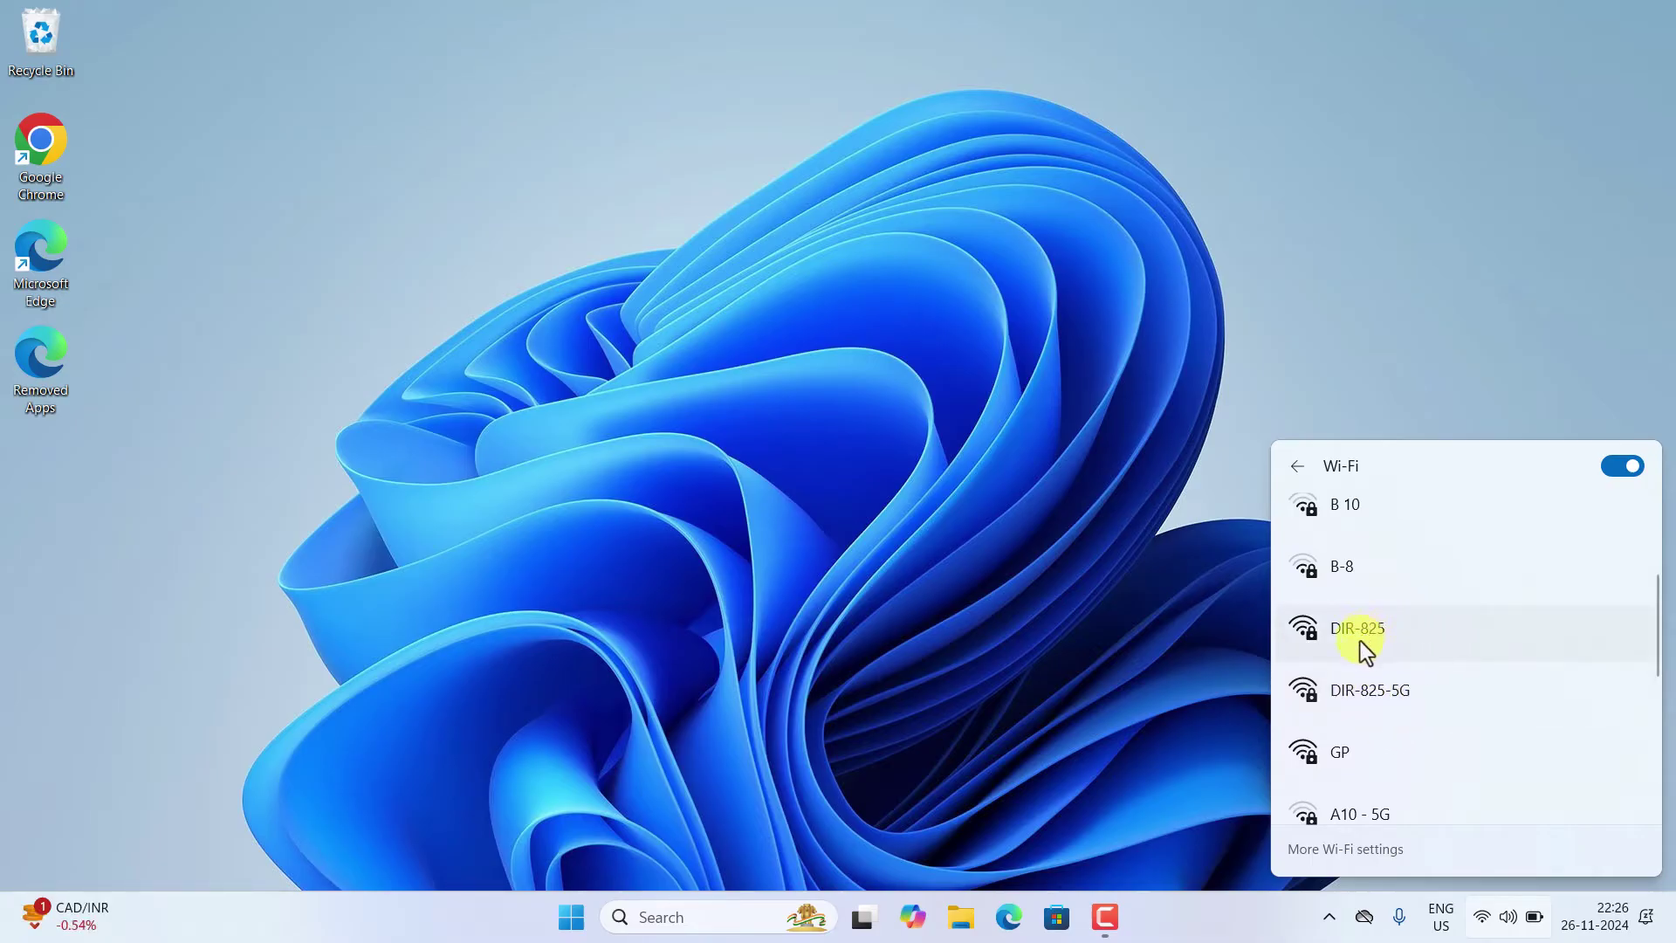
- Connect the laptop to the DIR-825-5G Wi-Fi network using its security key
left_click(1368, 689)
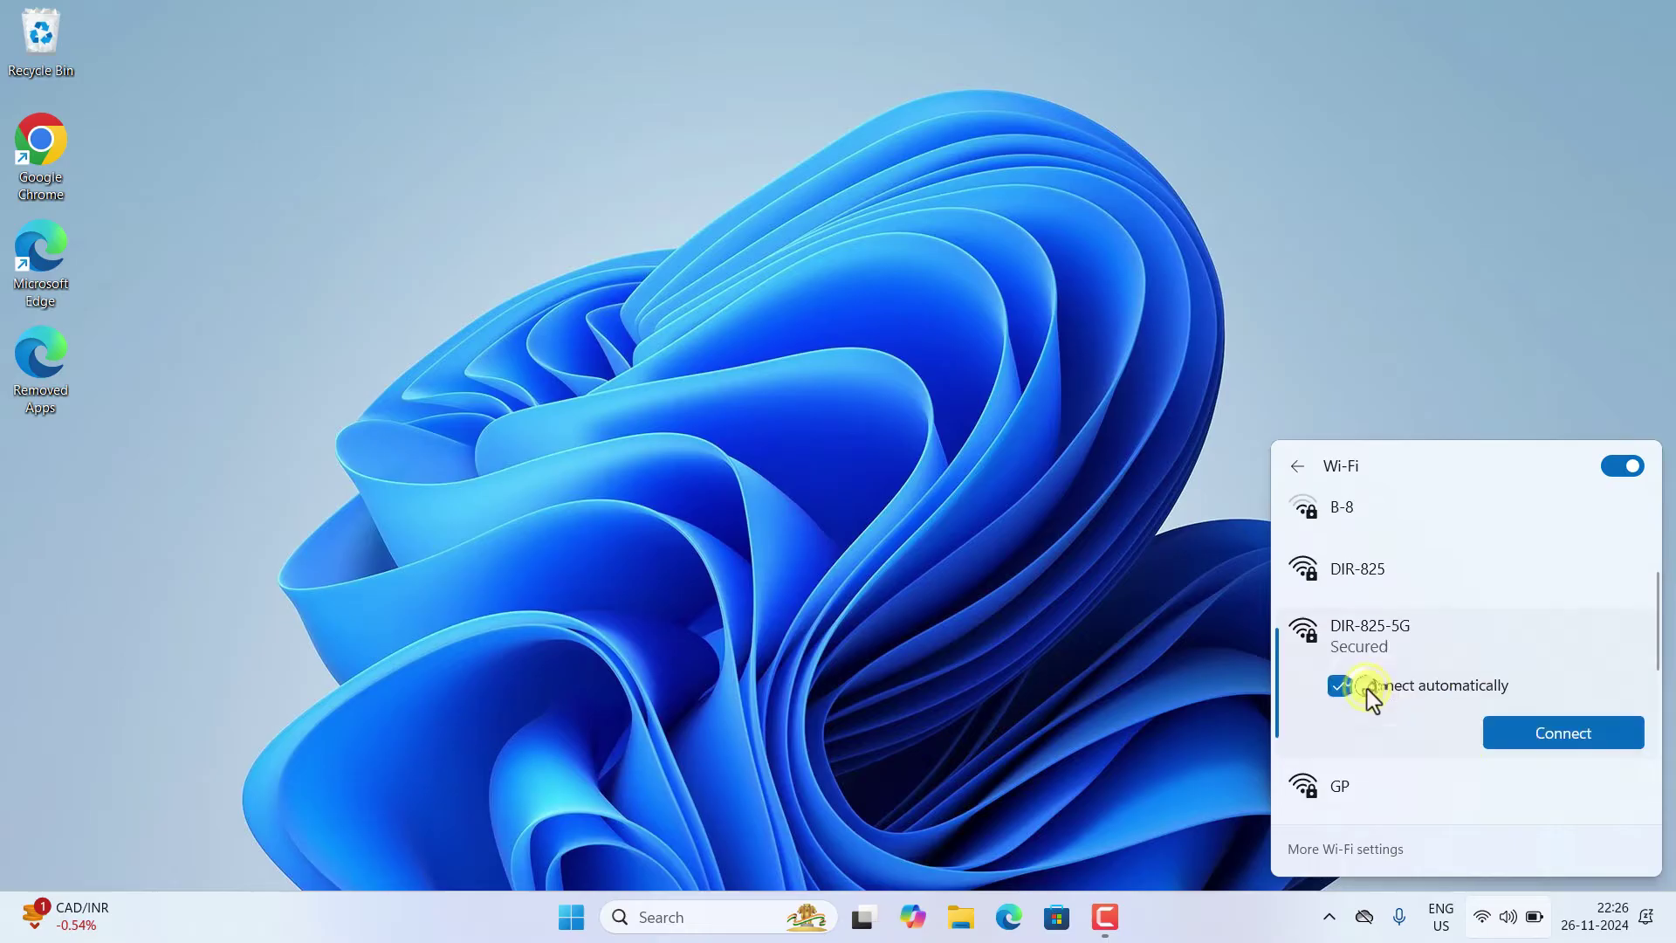
left_click(1546, 738)
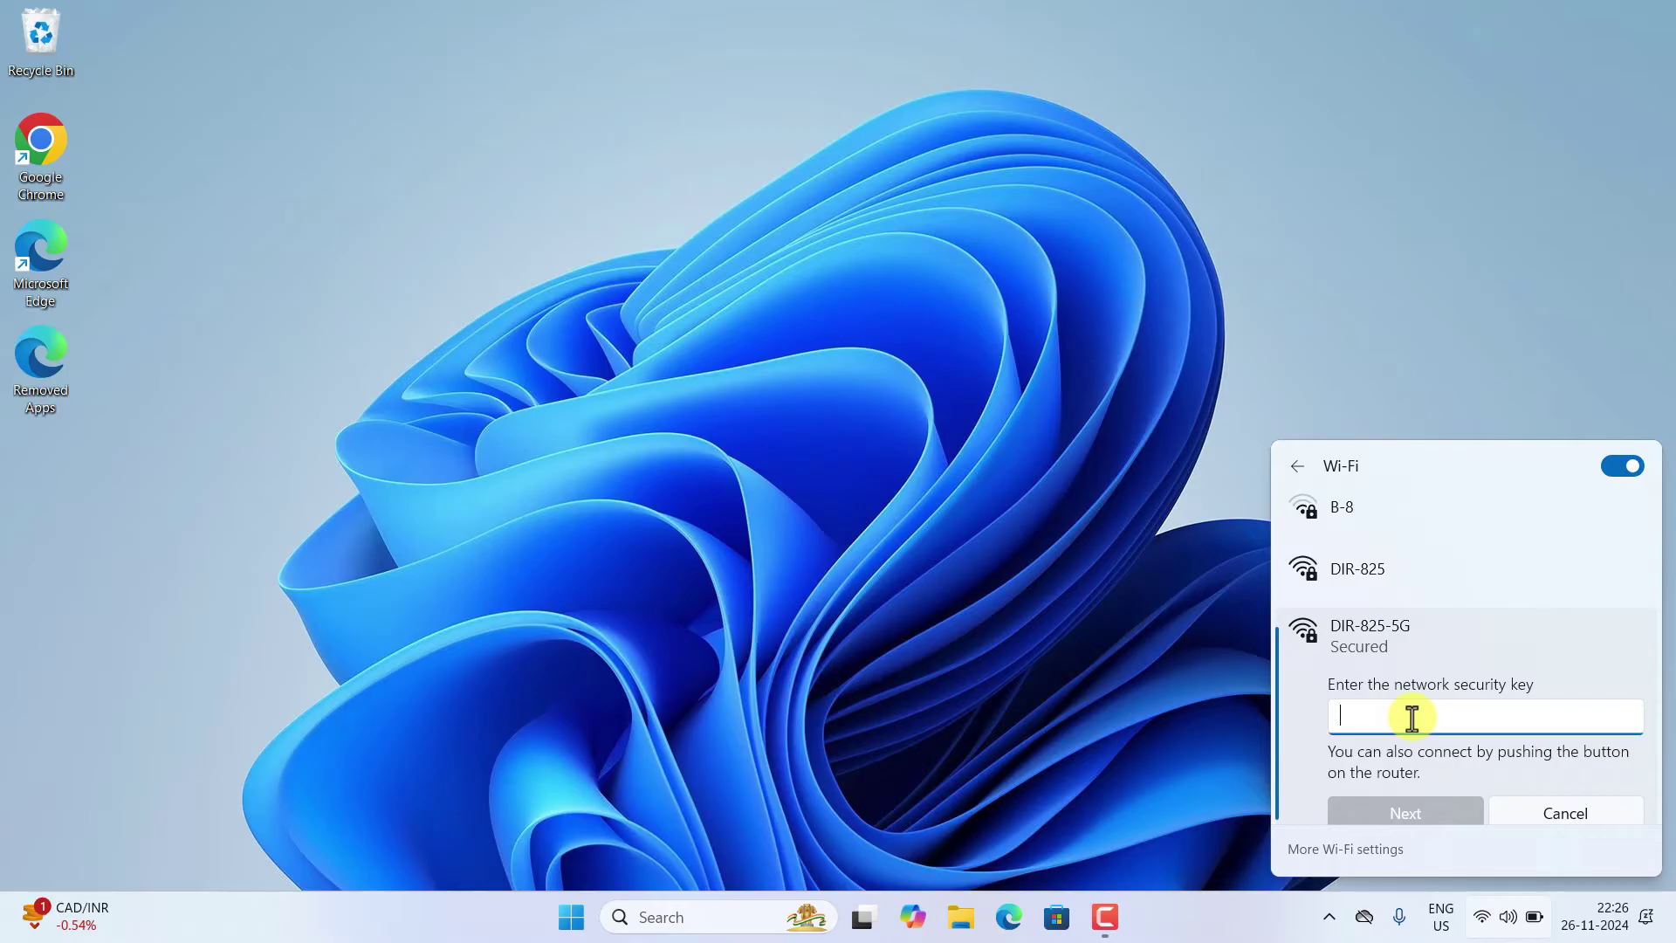
type("••")
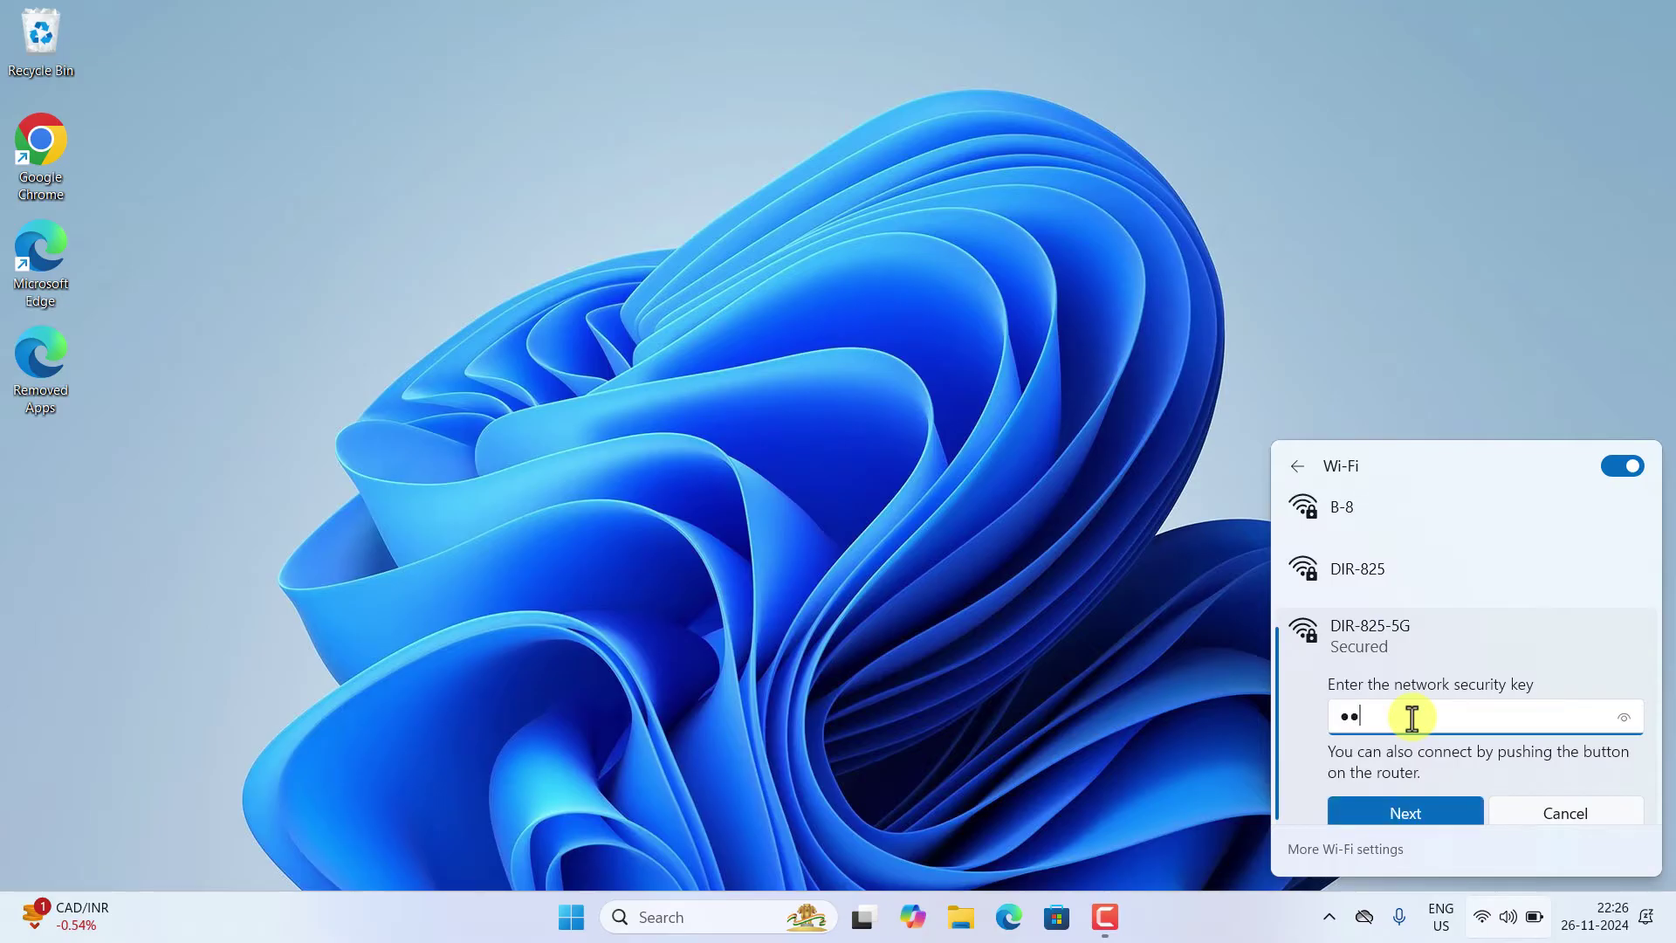
scroll(1401, 783, "down", 1)
left_click(1409, 770)
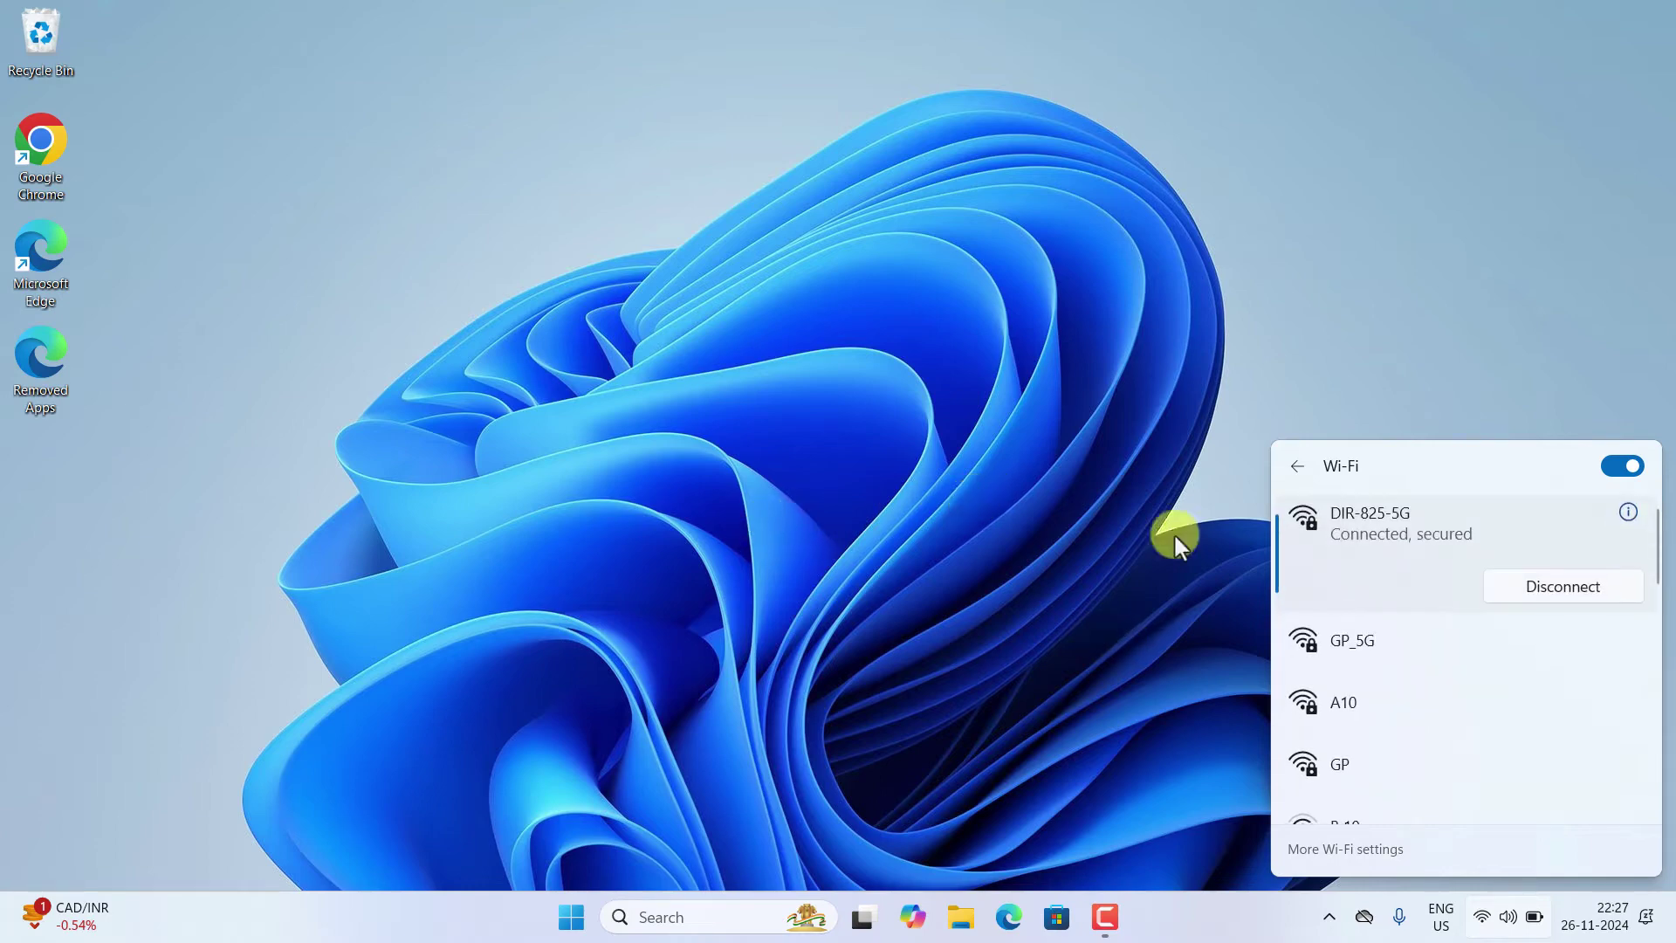
- Launch Google Chrome and browse to the router address 192.168.0.1
left_click(1145, 539)
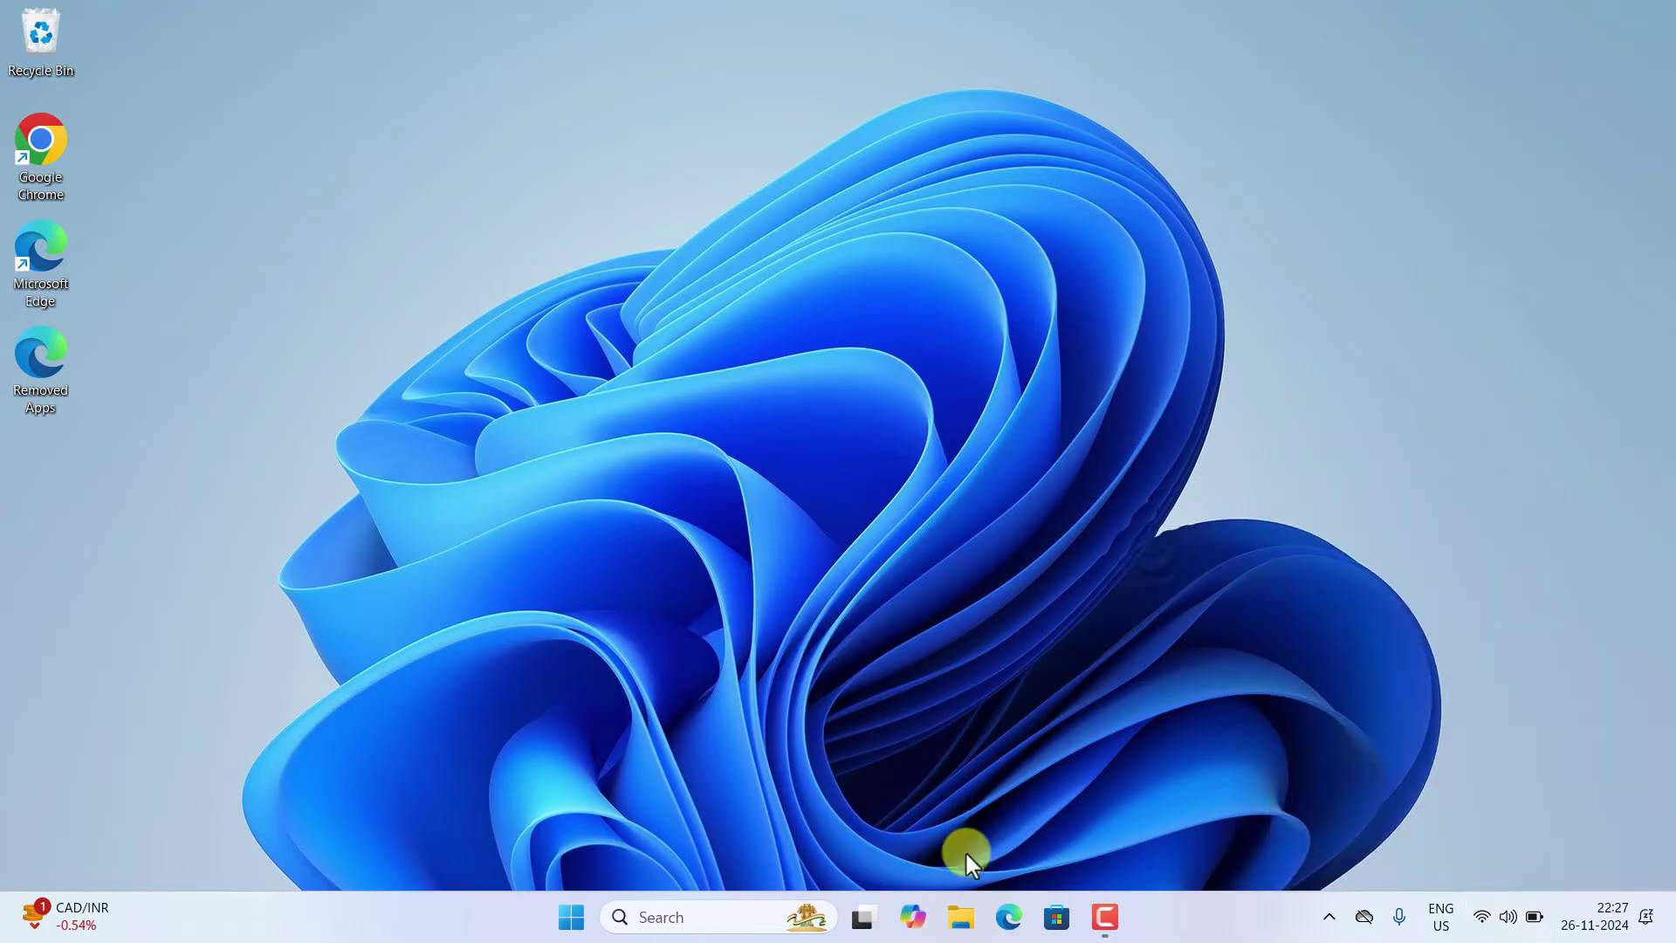
double_click(33, 154)
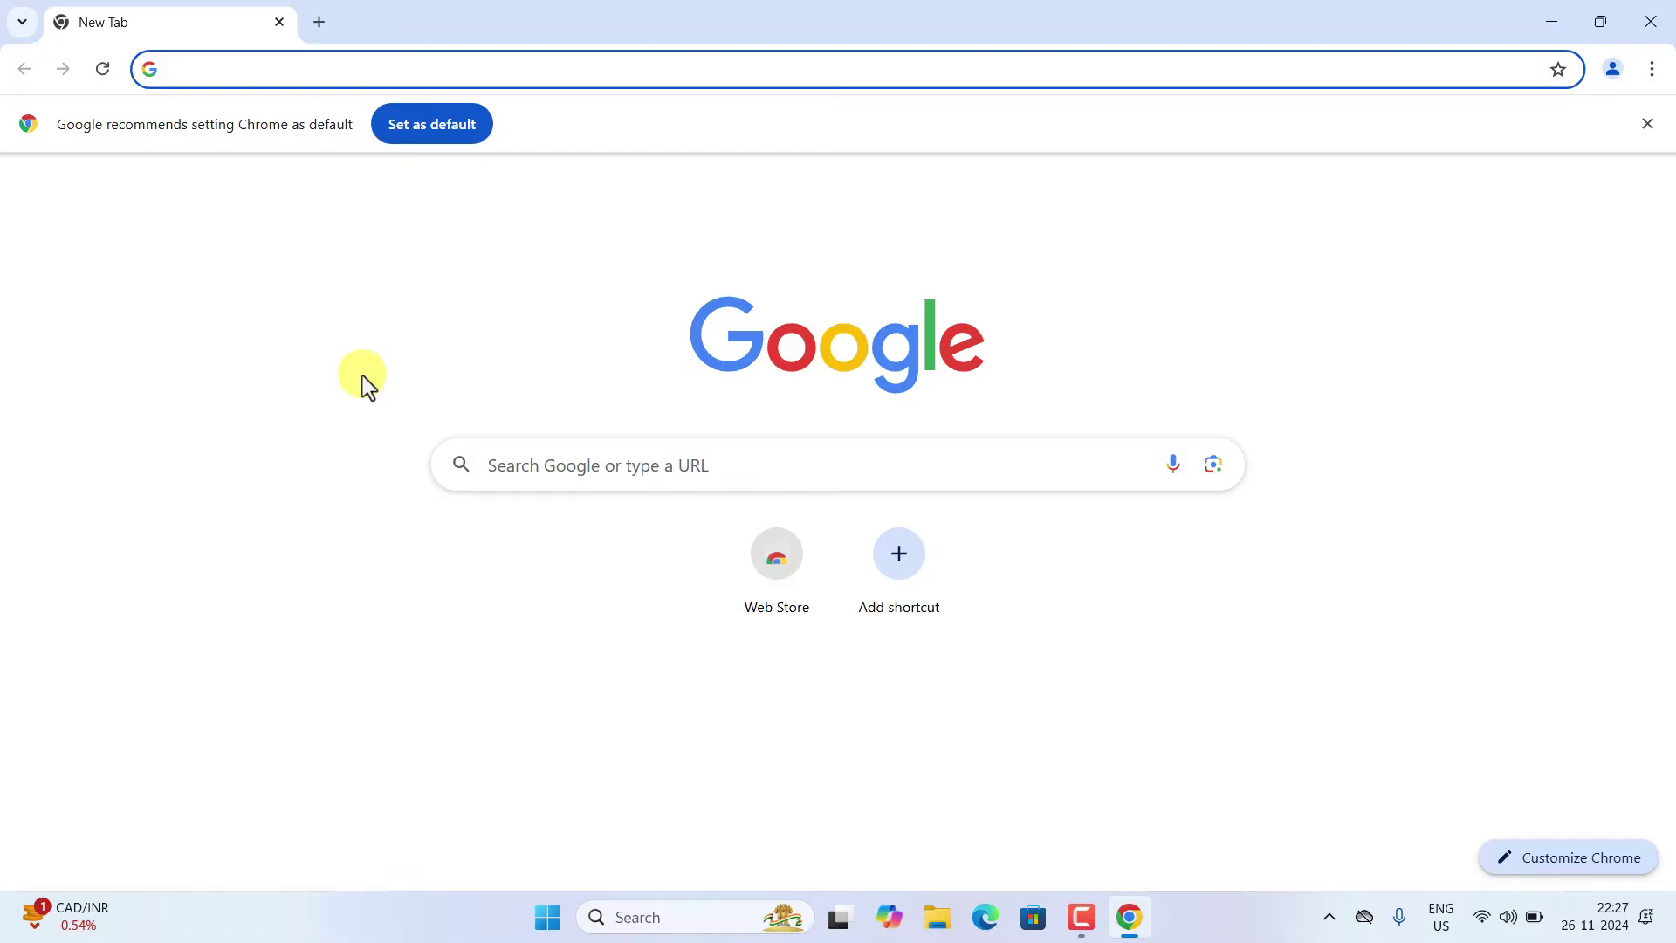
left_click(284, 77)
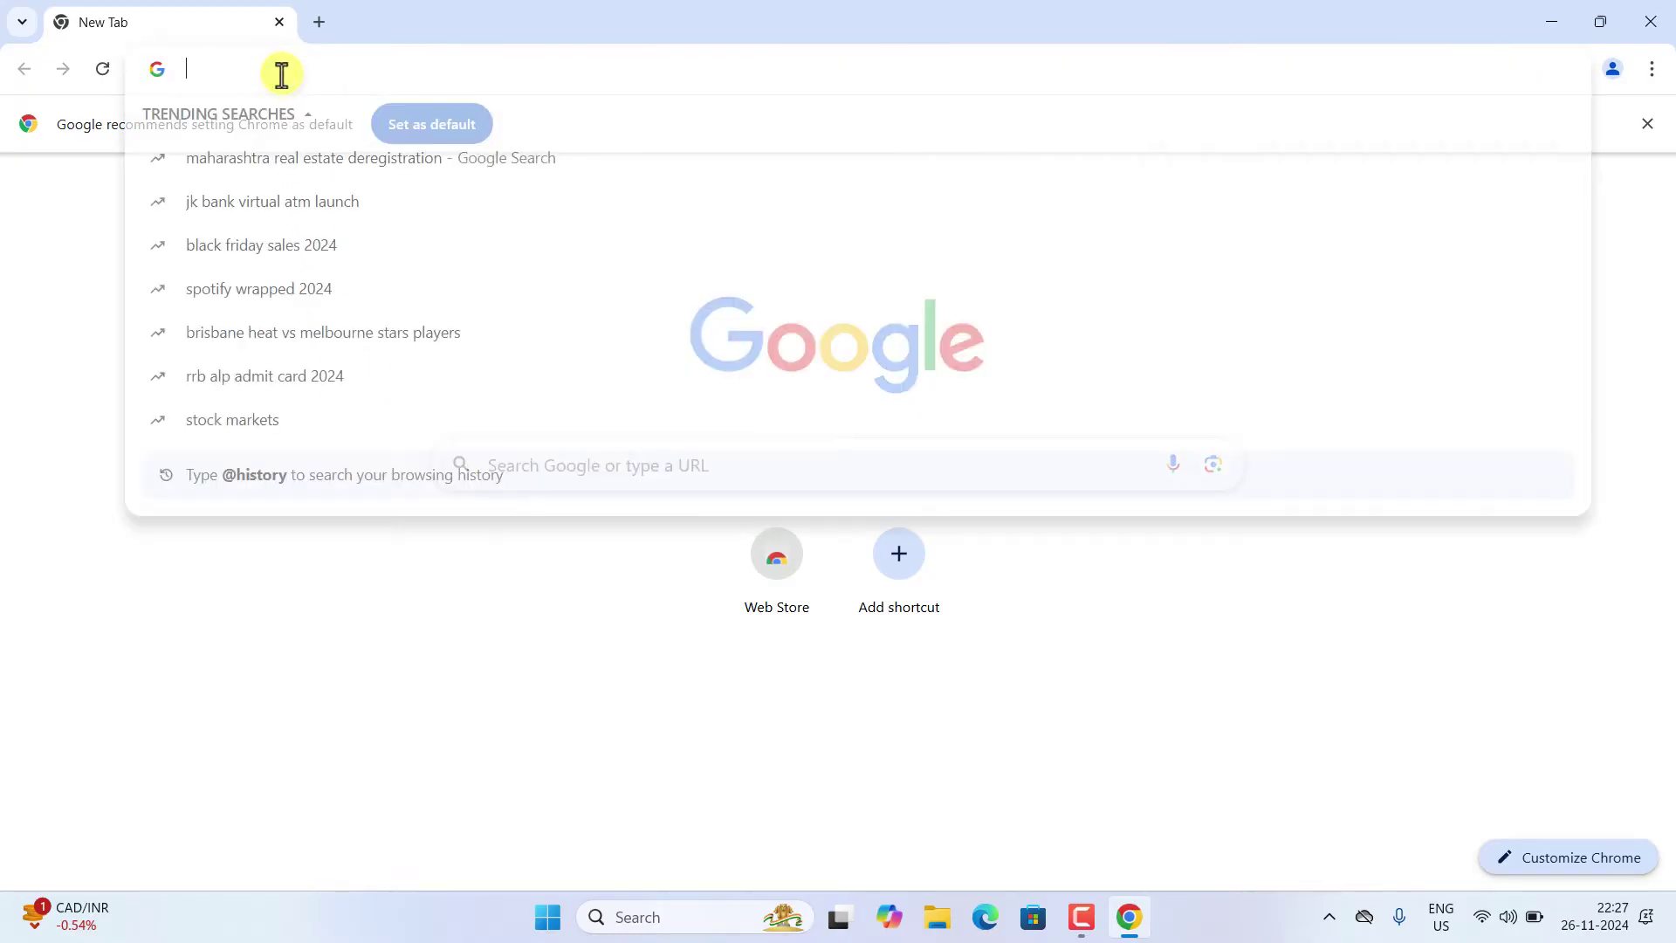
type("192.168")
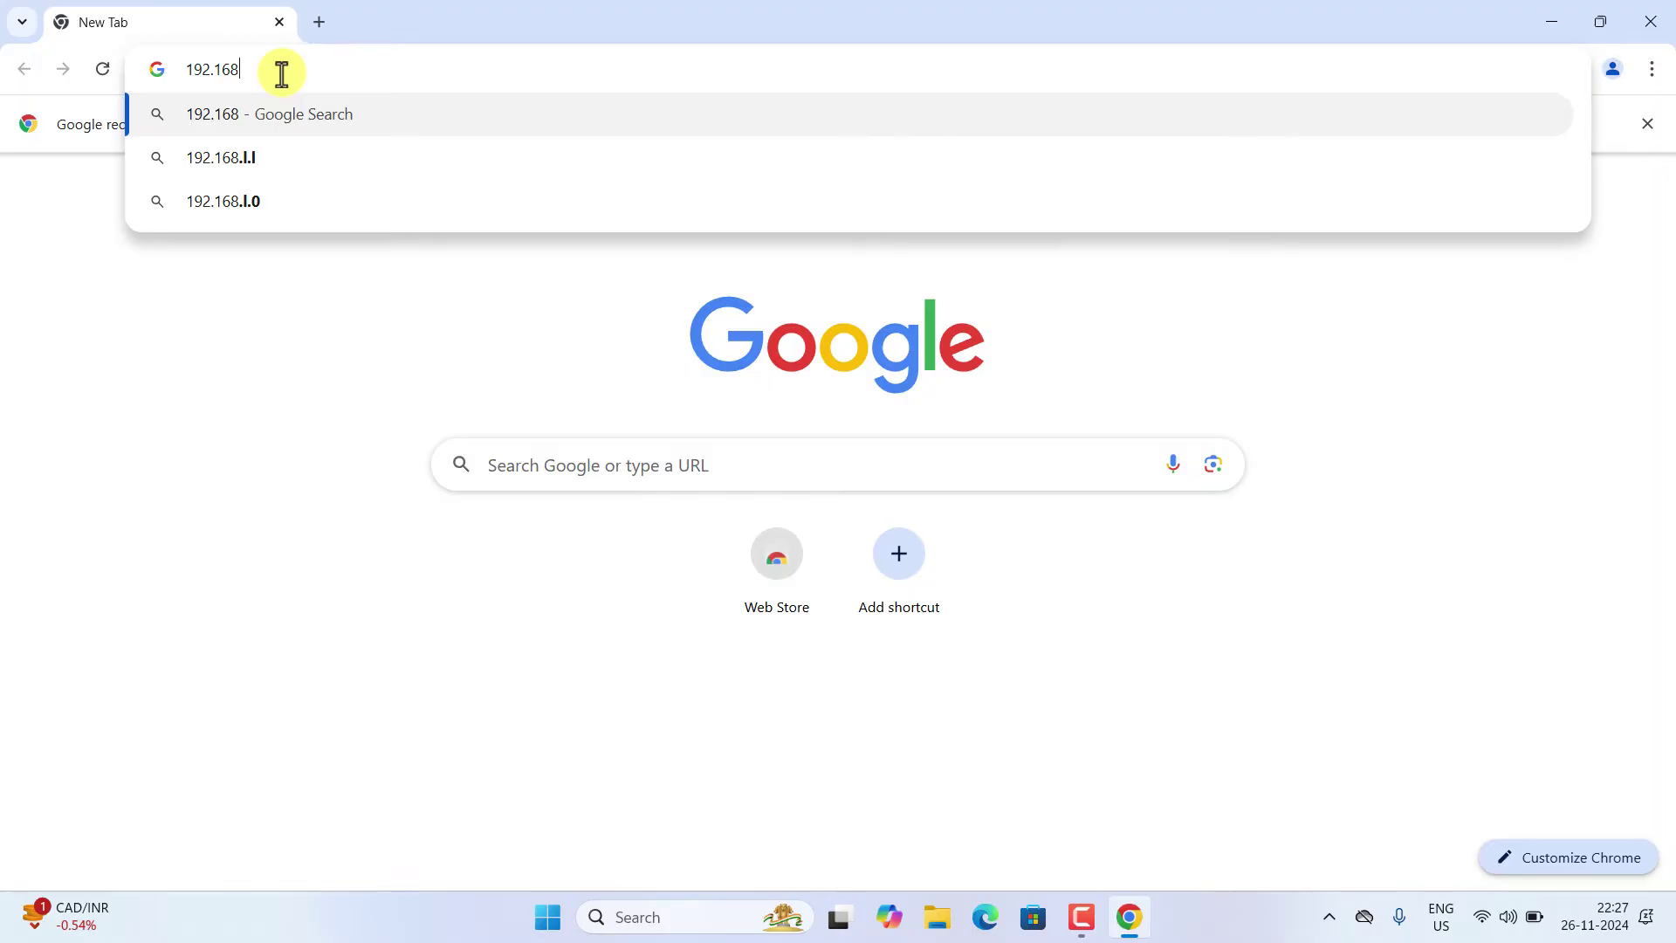
type(".0.1")
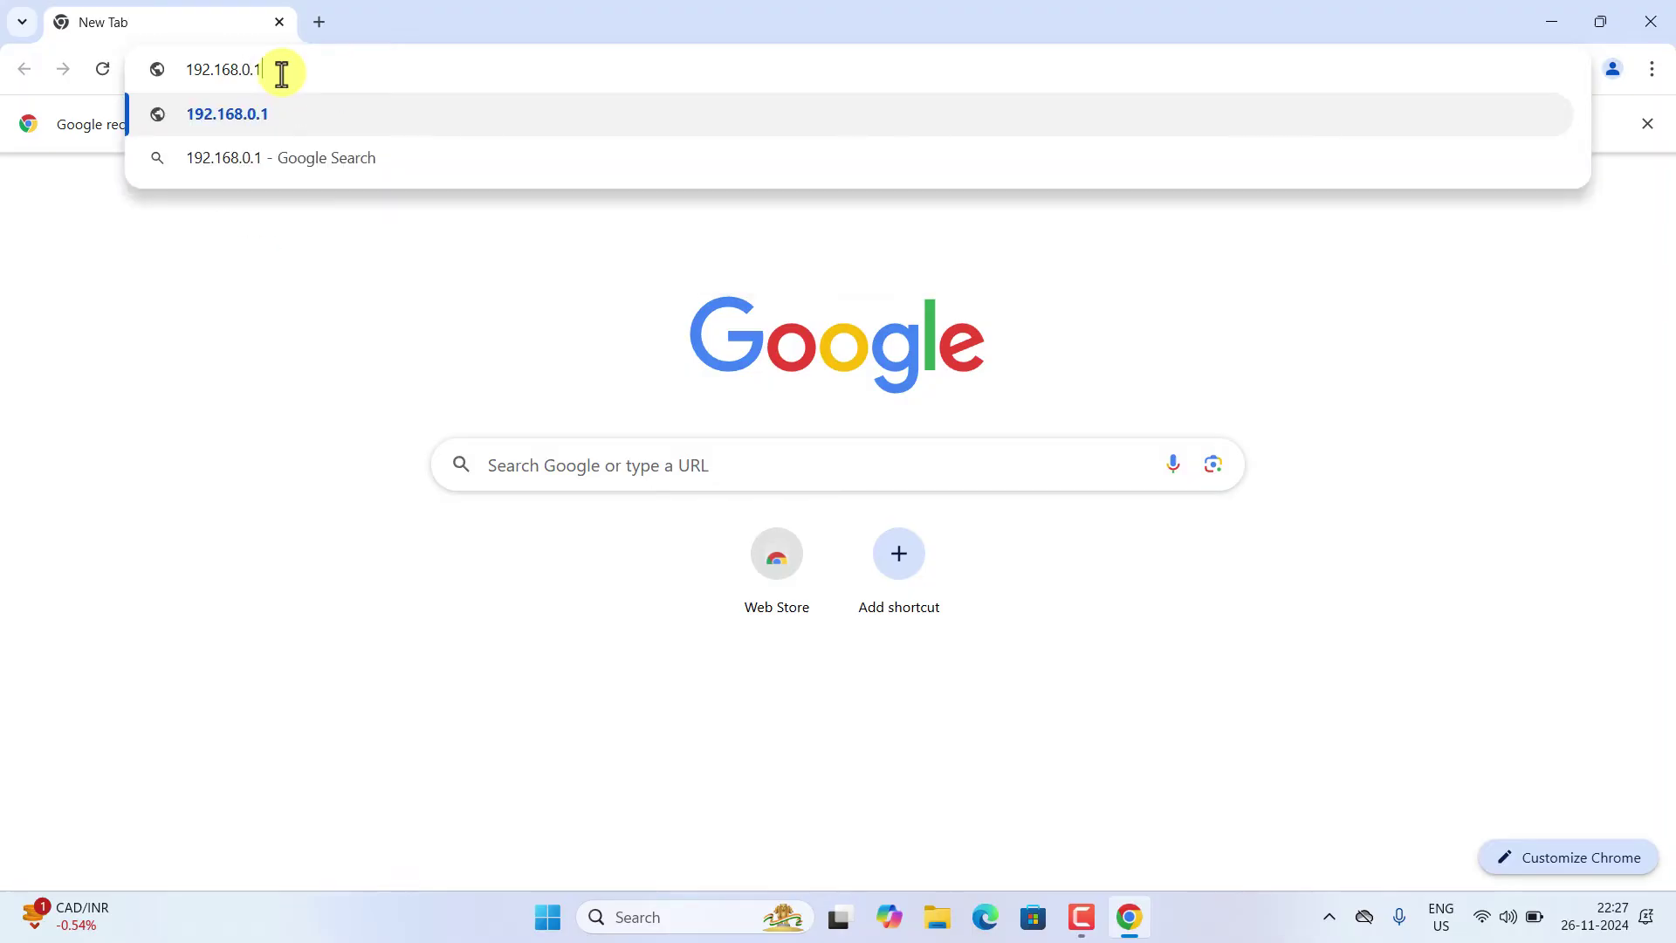
key("Return")
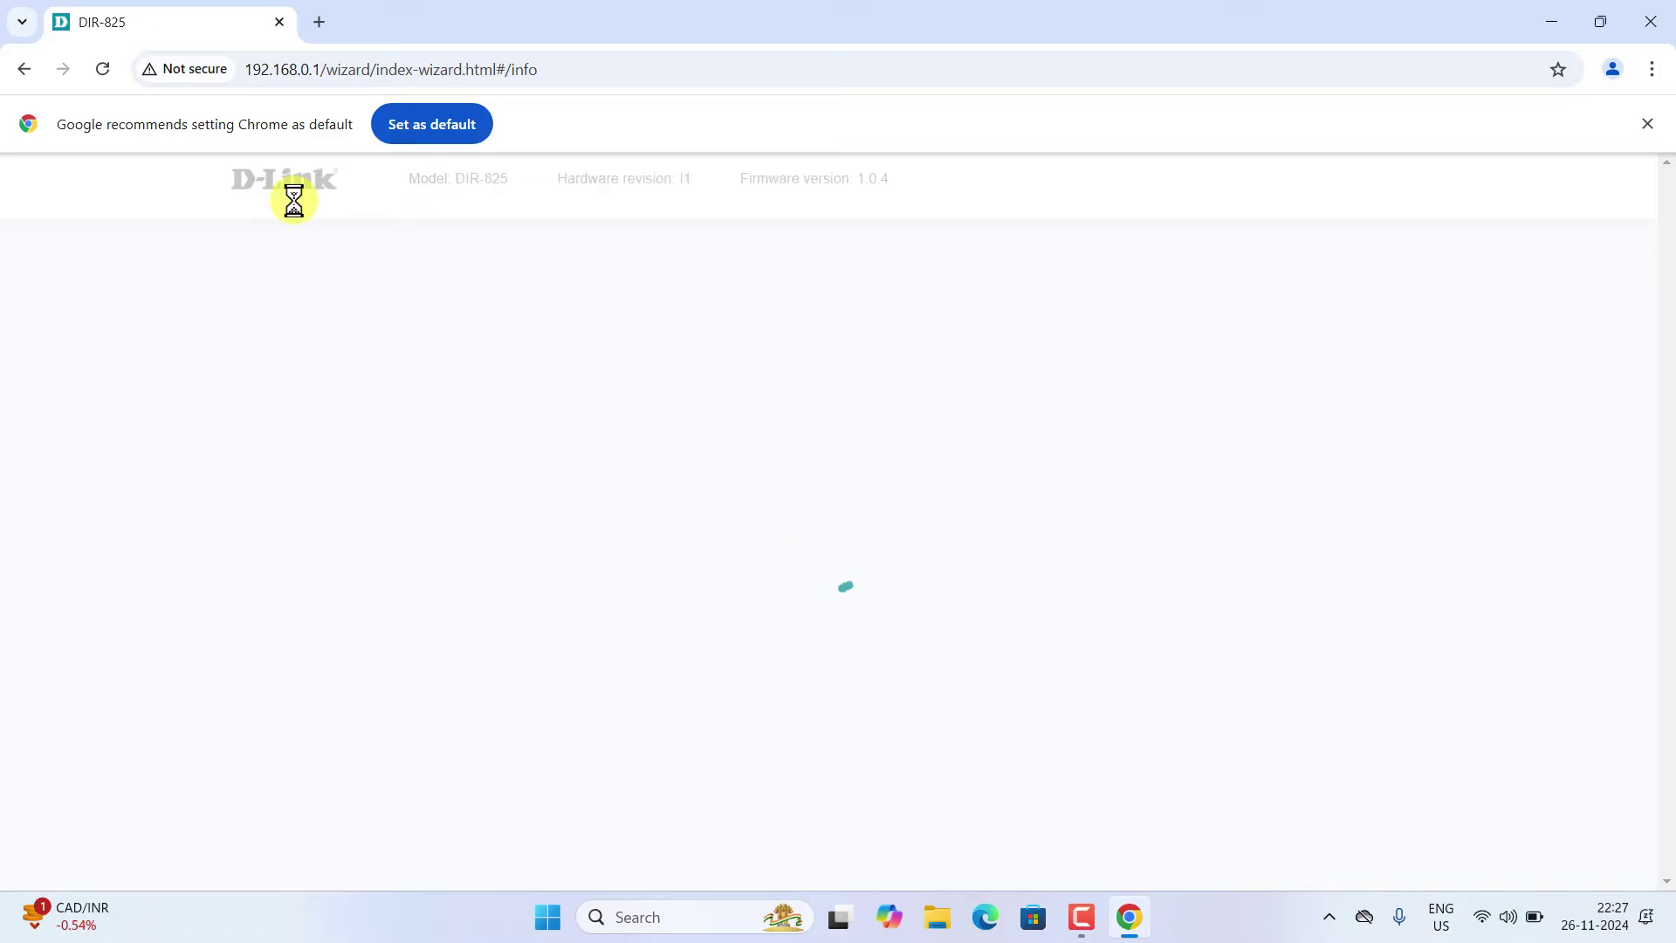
- Switch the laptop's Wi-Fi connection to the GP_5G network
left_click(1482, 918)
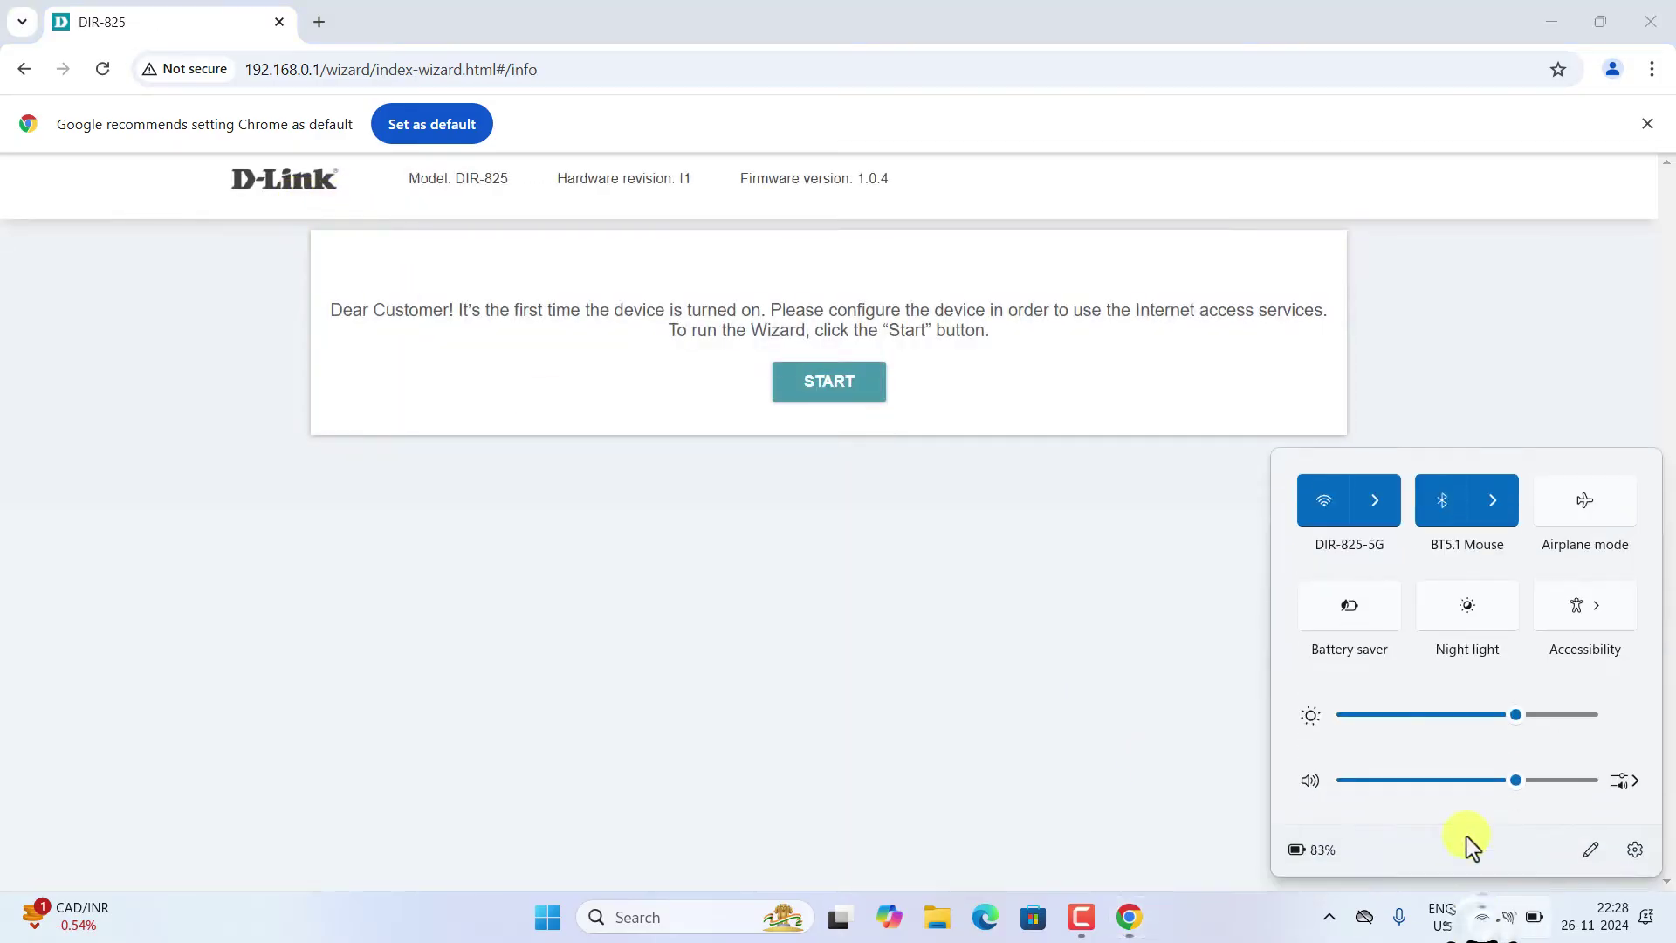
left_click(1369, 498)
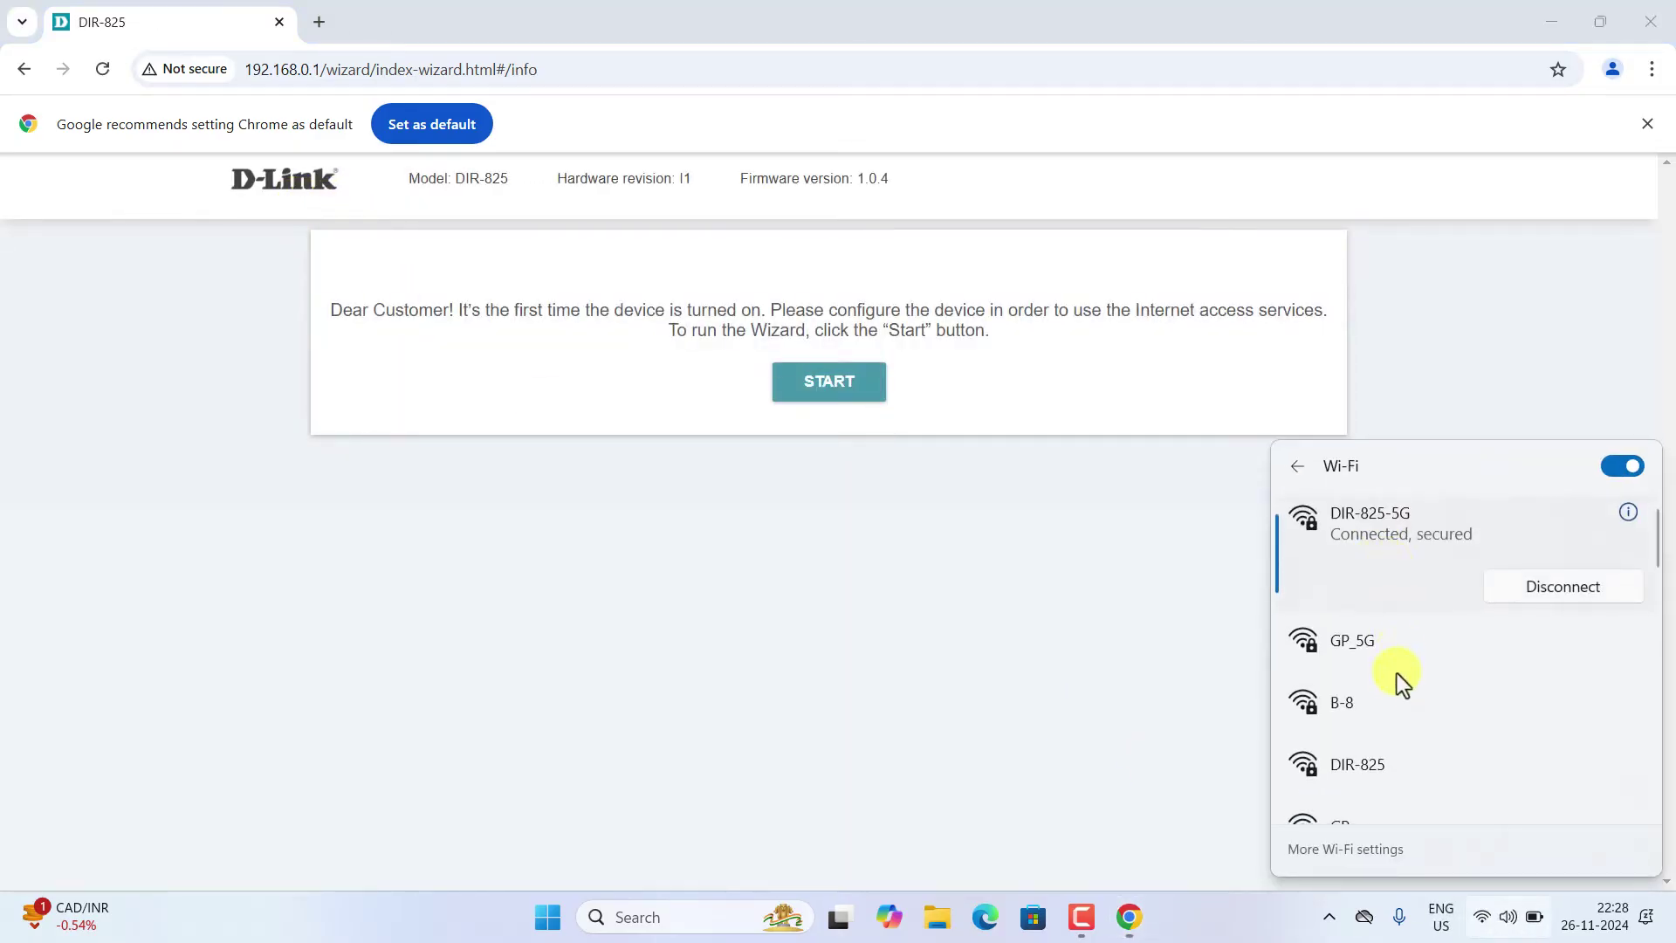
left_click(1385, 663)
left_click(1536, 684)
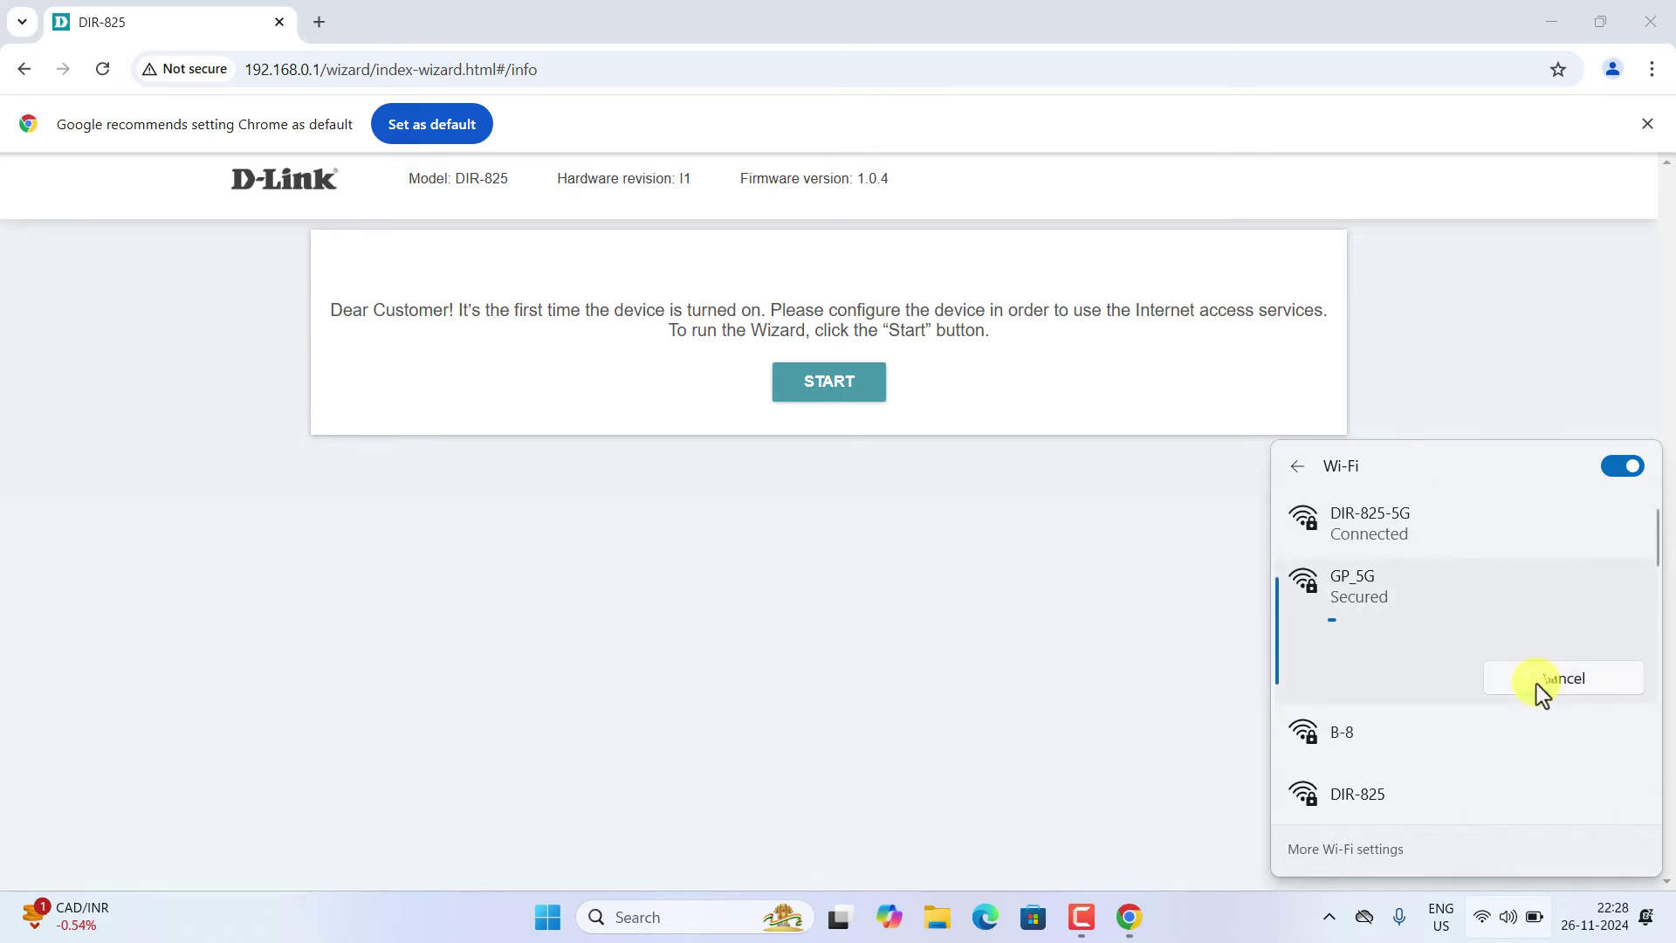
- Open 192.168.0.1 in a new Chrome tab
left_click(318, 22)
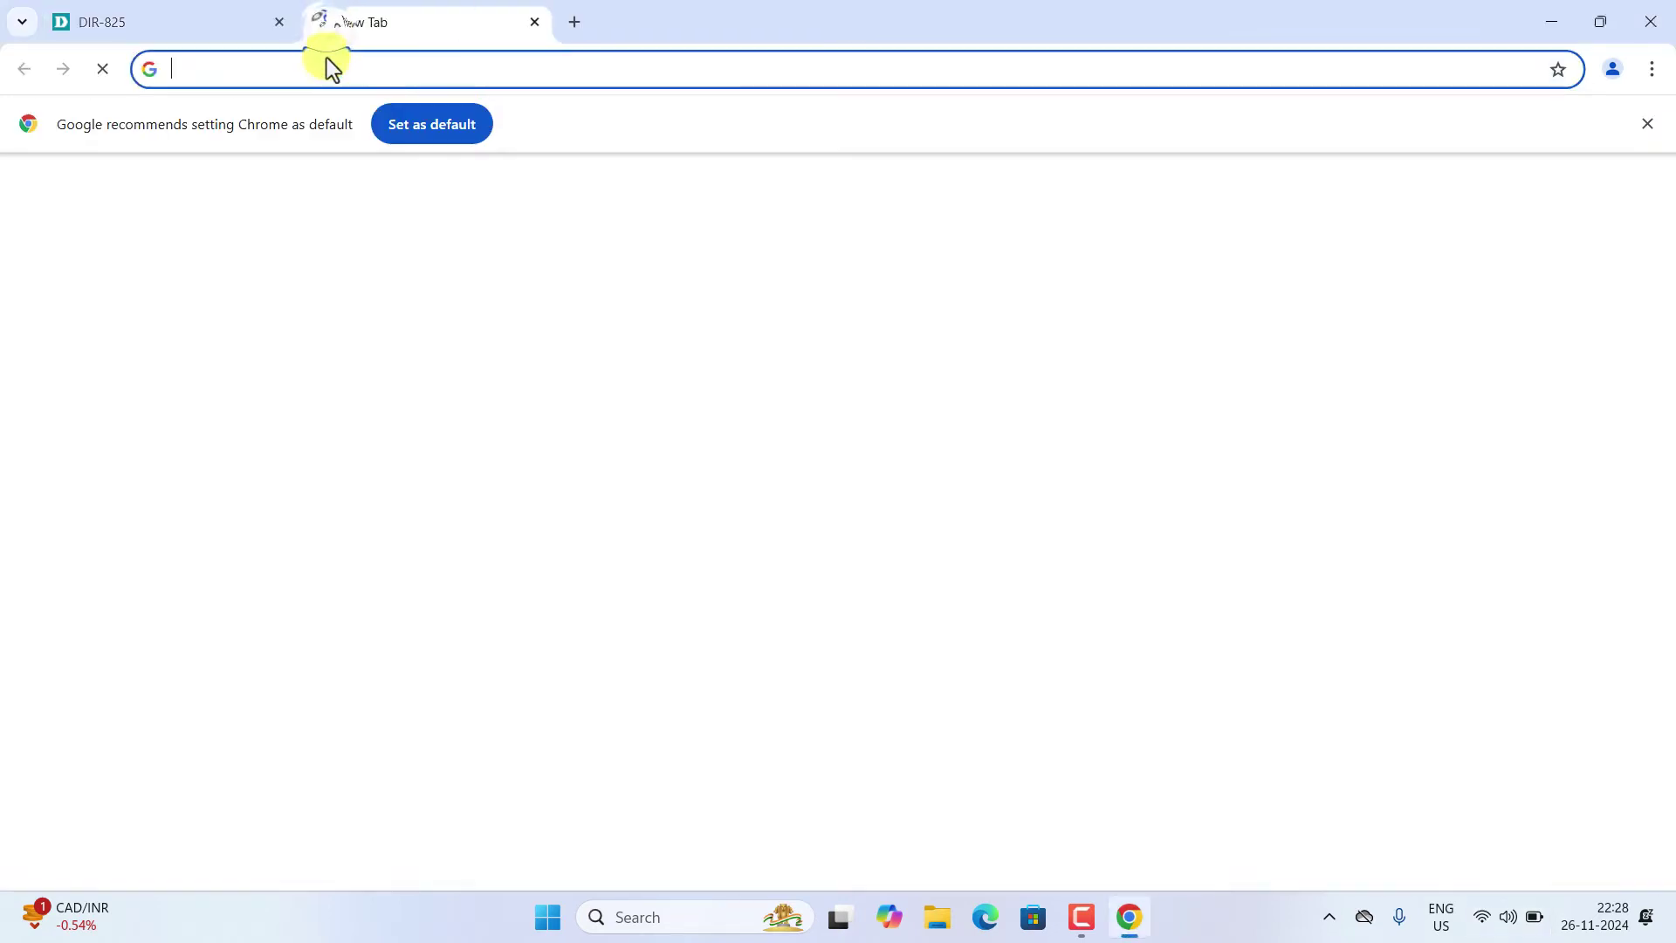
left_click(326, 63)
type("192.168.0.1")
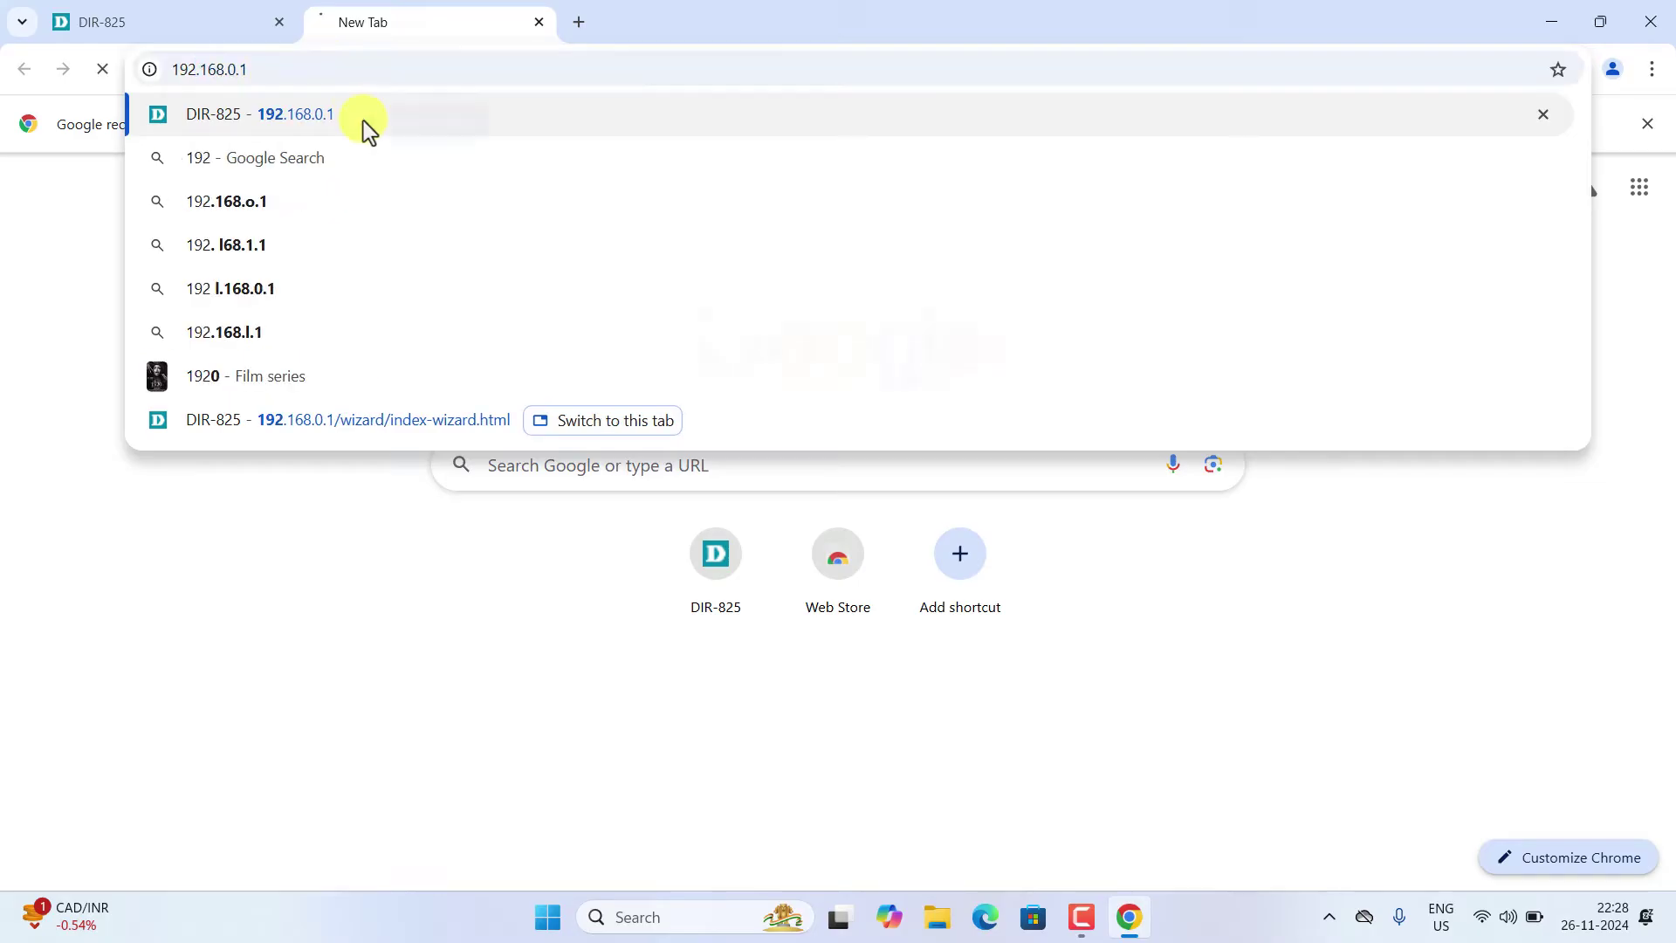
left_click(363, 120)
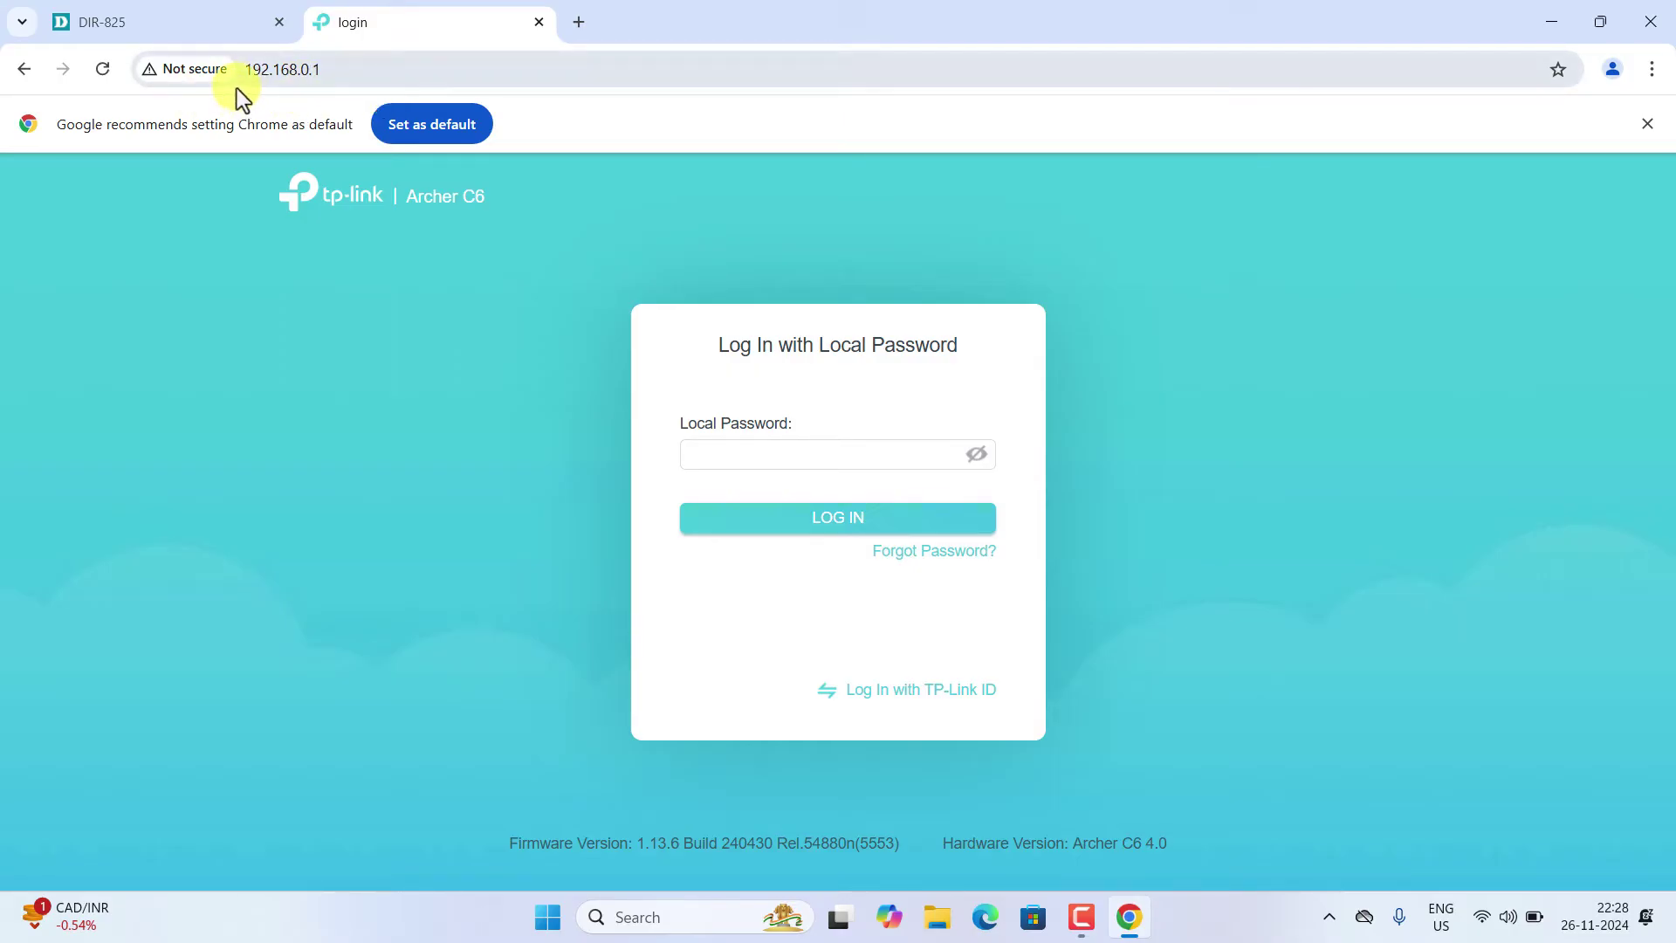
- Return to the DIR-825 tab and reconnect the laptop to DIR-825-5G
left_click(223, 24)
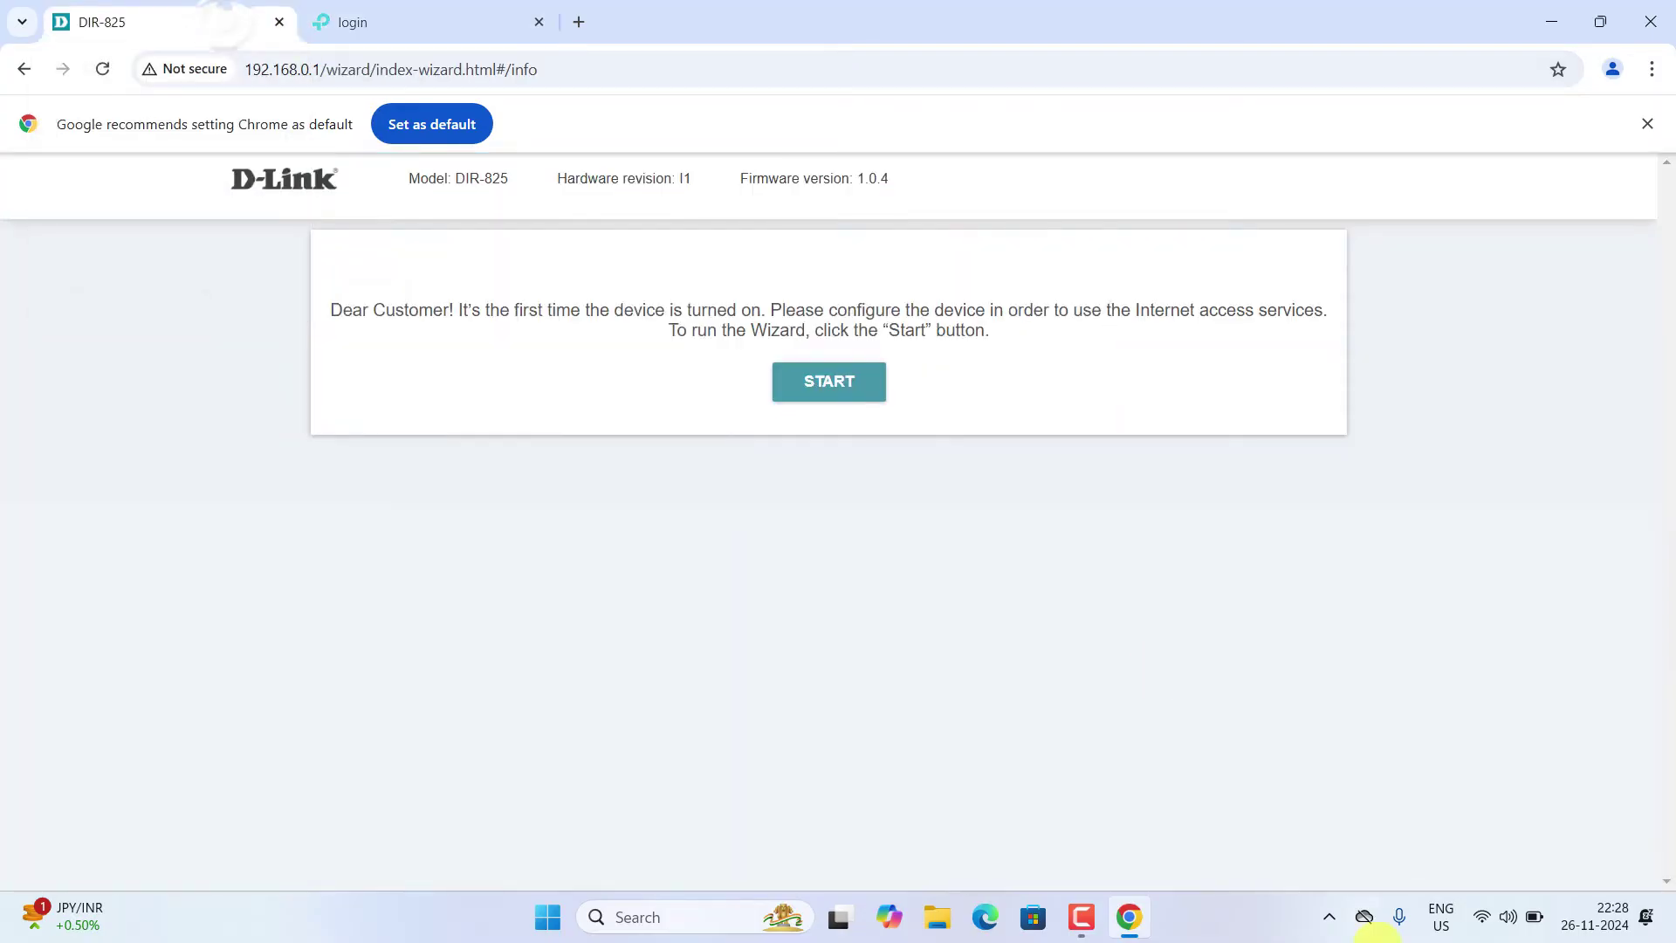
left_click(1330, 918)
left_click(1384, 807)
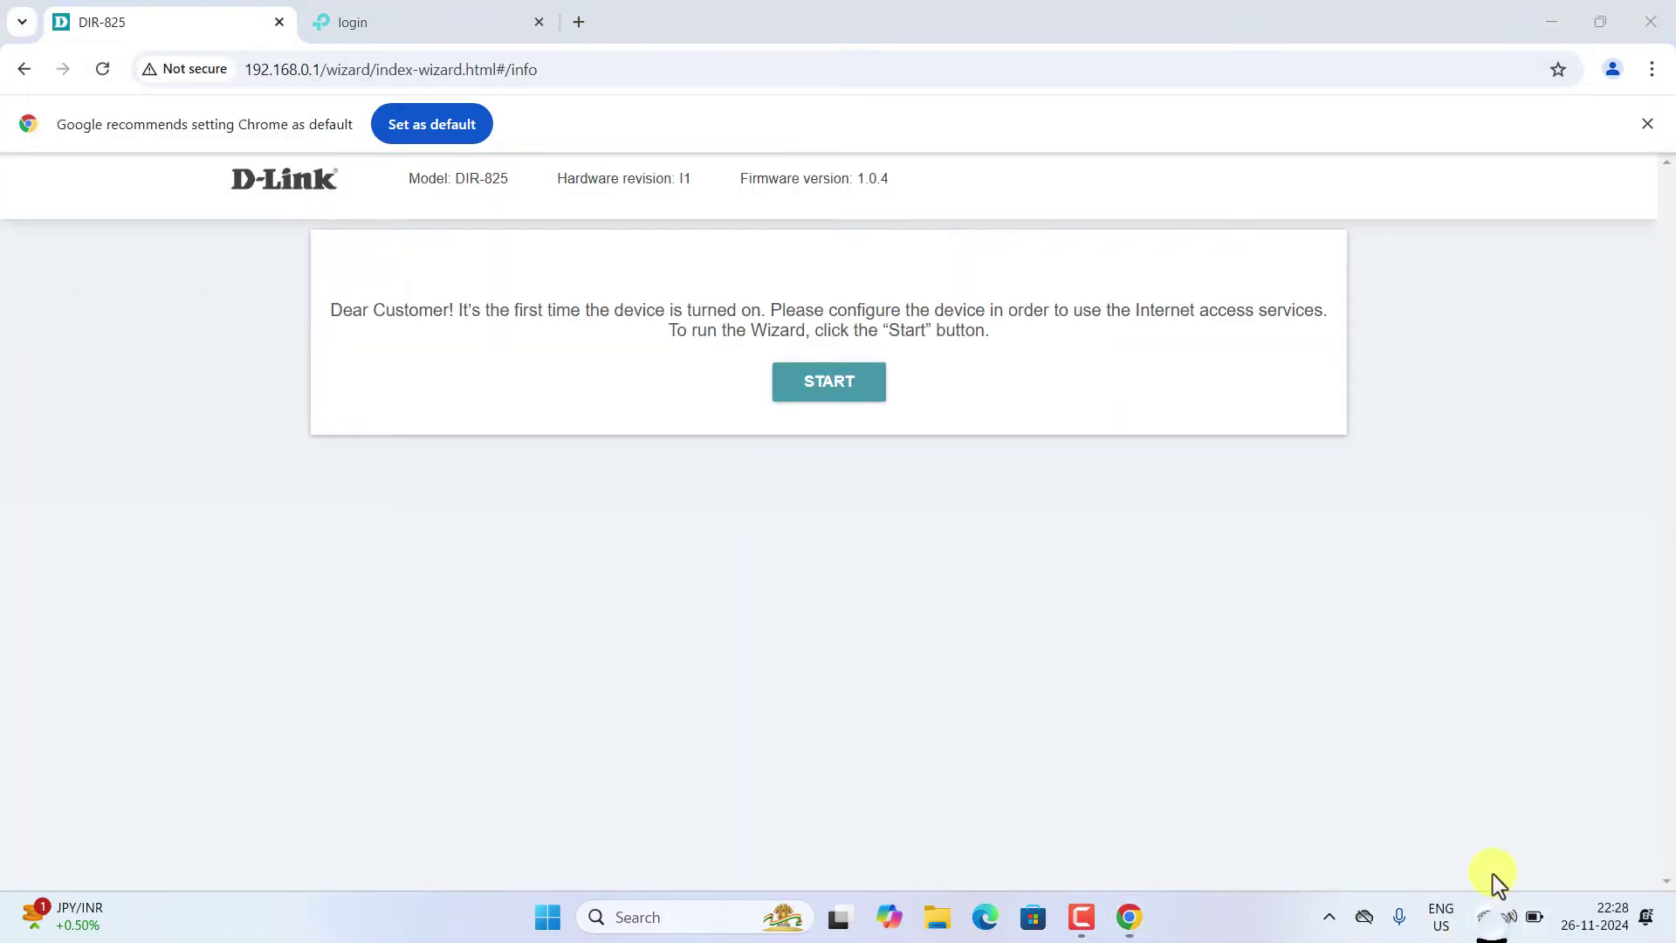
left_click(1495, 915)
left_click(1381, 517)
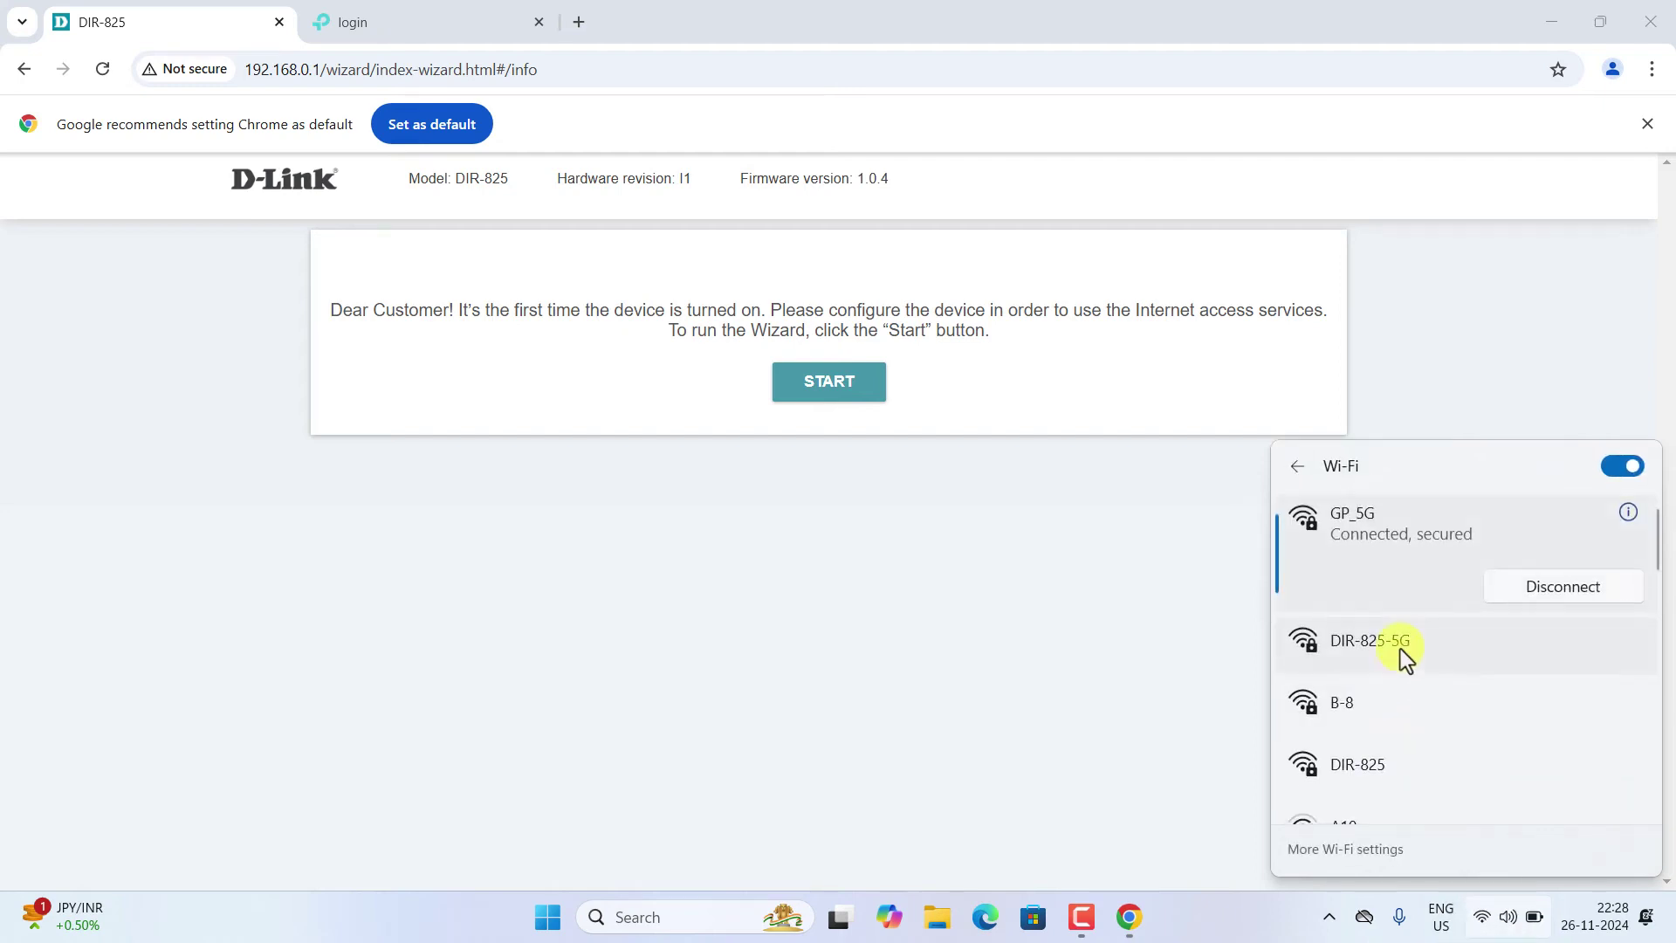
left_click(1401, 661)
left_click(1511, 683)
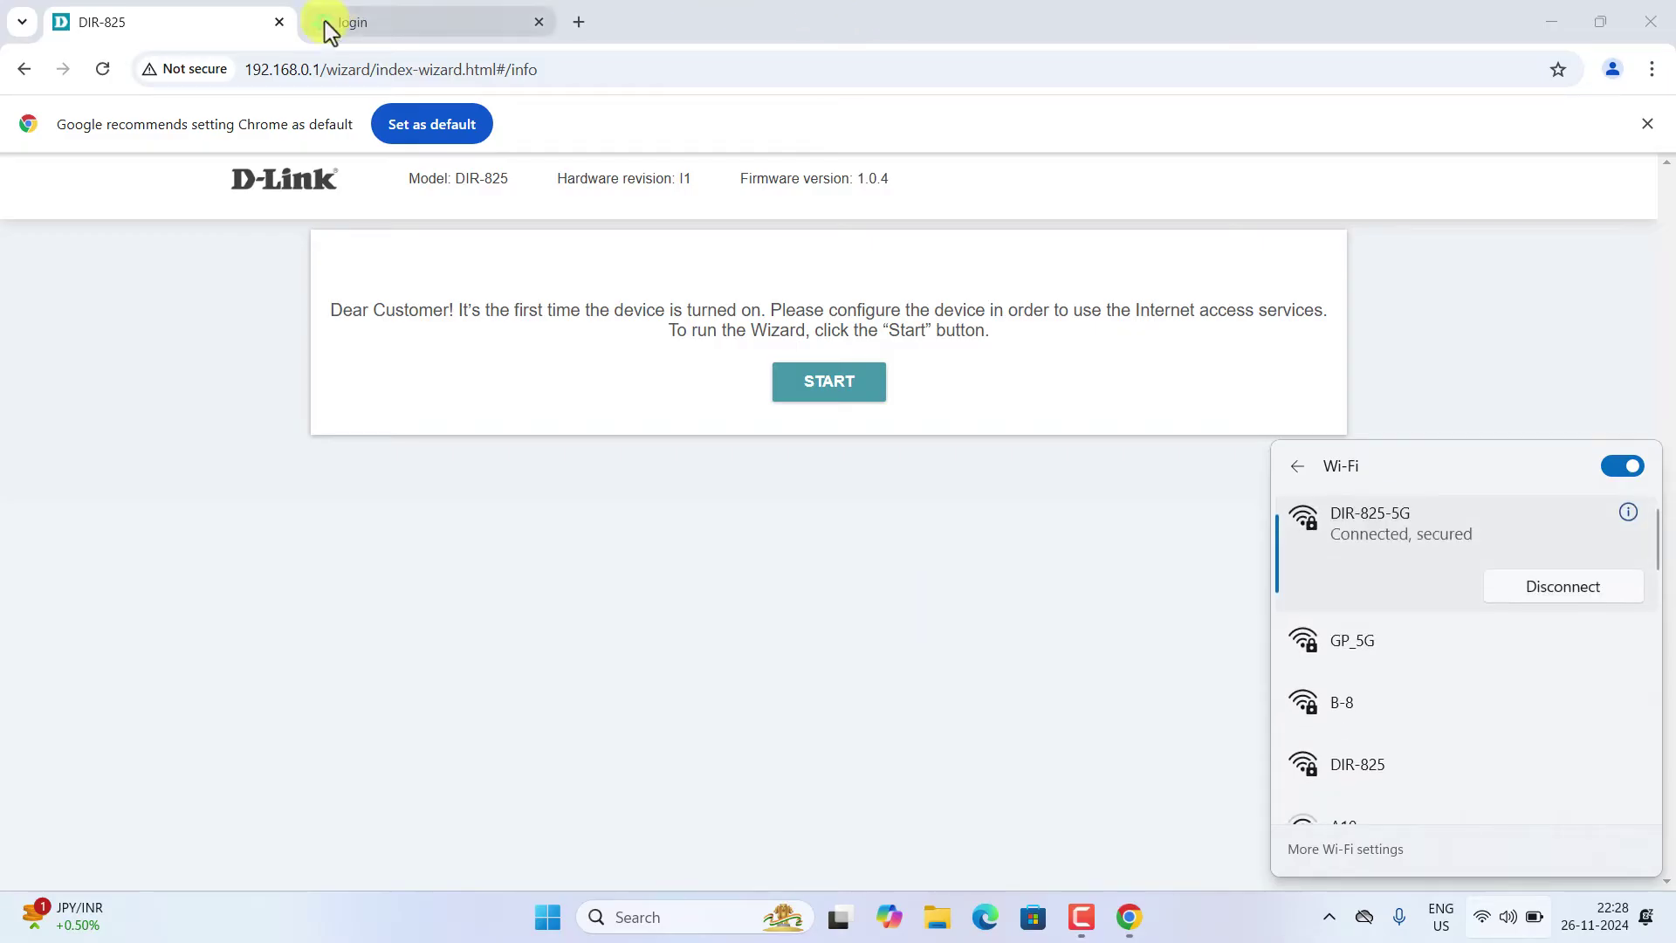
- Close the TP-Link login tab and reload the DIR-825 wizard page
left_click(539, 21)
left_click(104, 71)
left_click(929, 217)
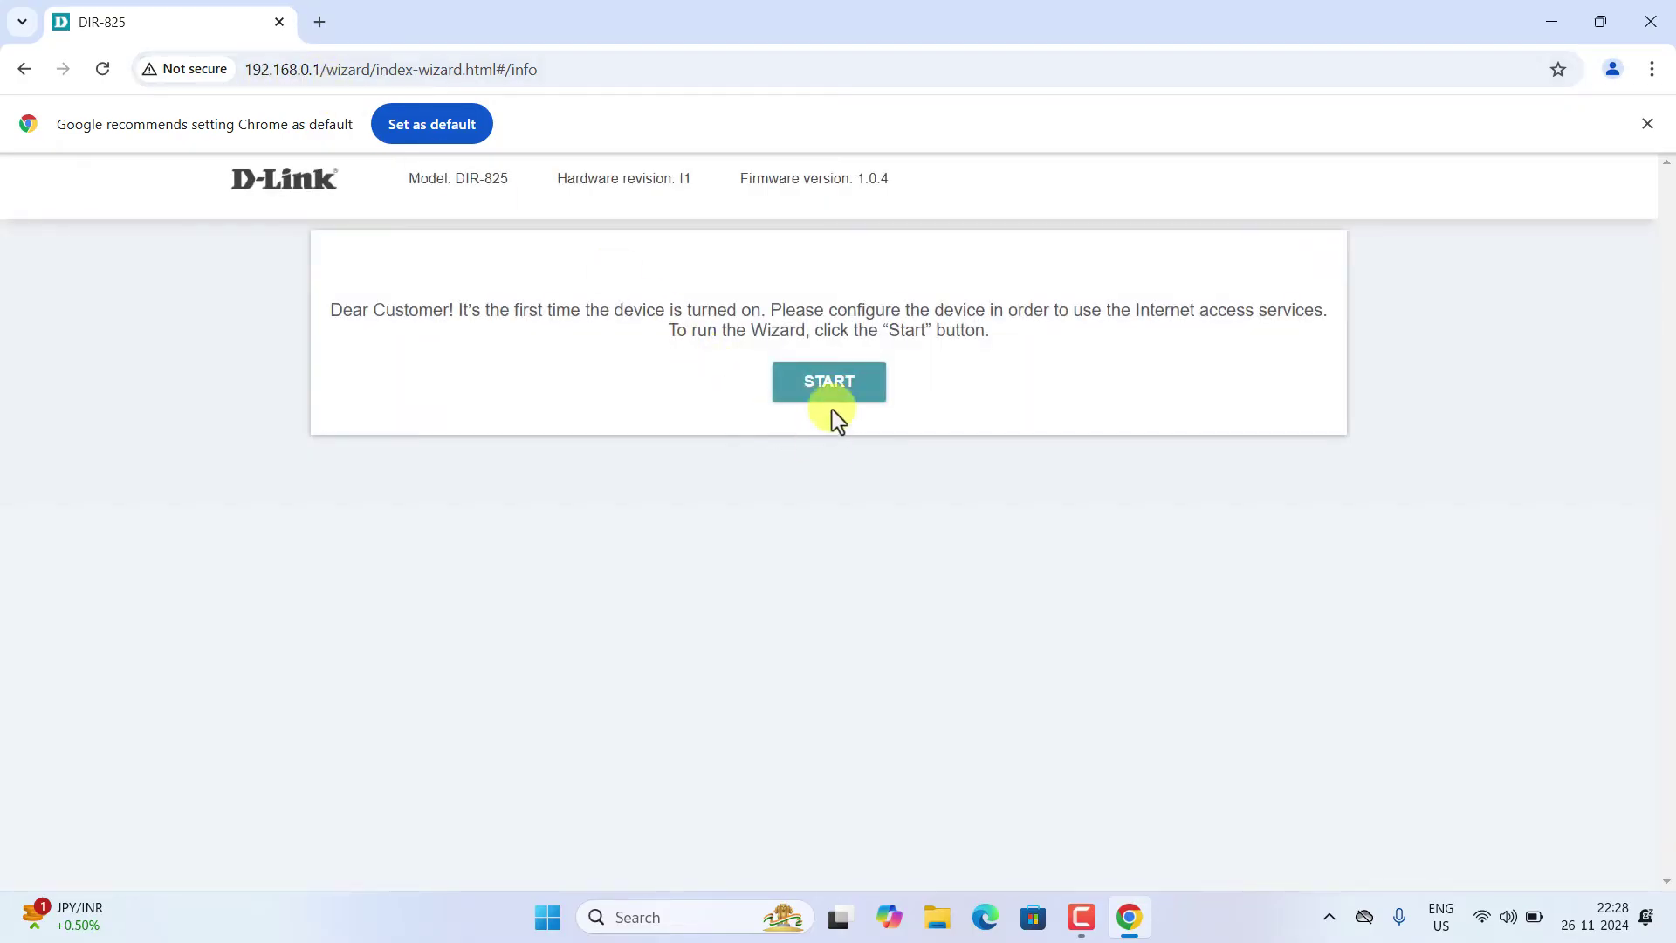
- Start the wizard in English and set the connection method to Autonomous
left_click(834, 397)
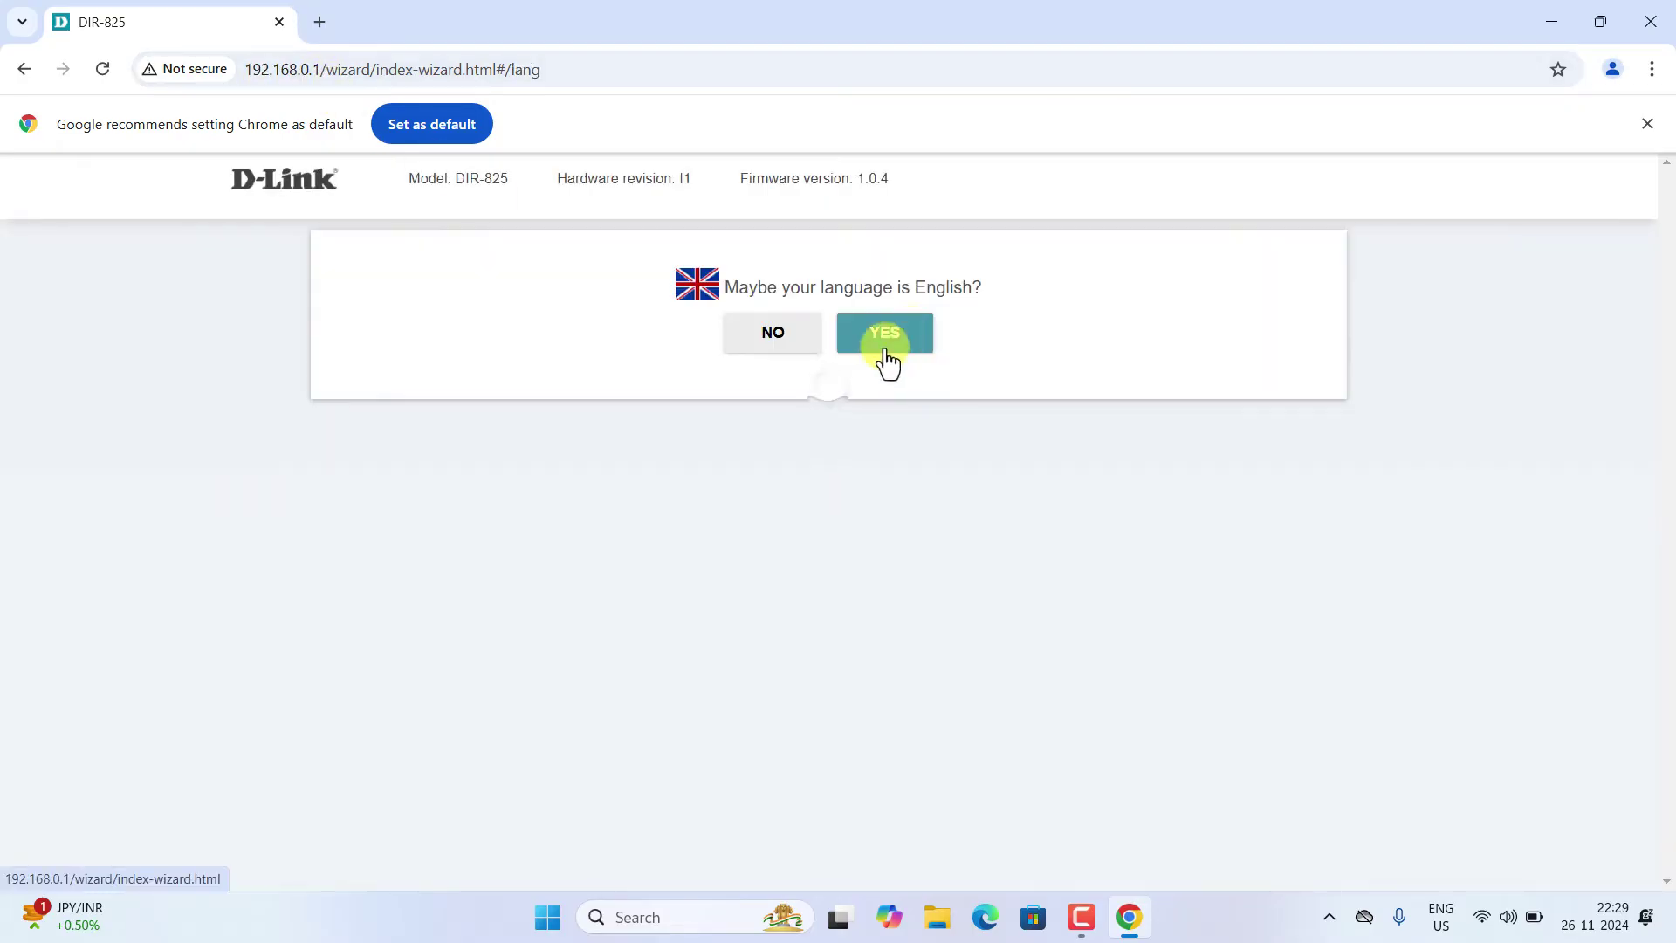
left_click(903, 342)
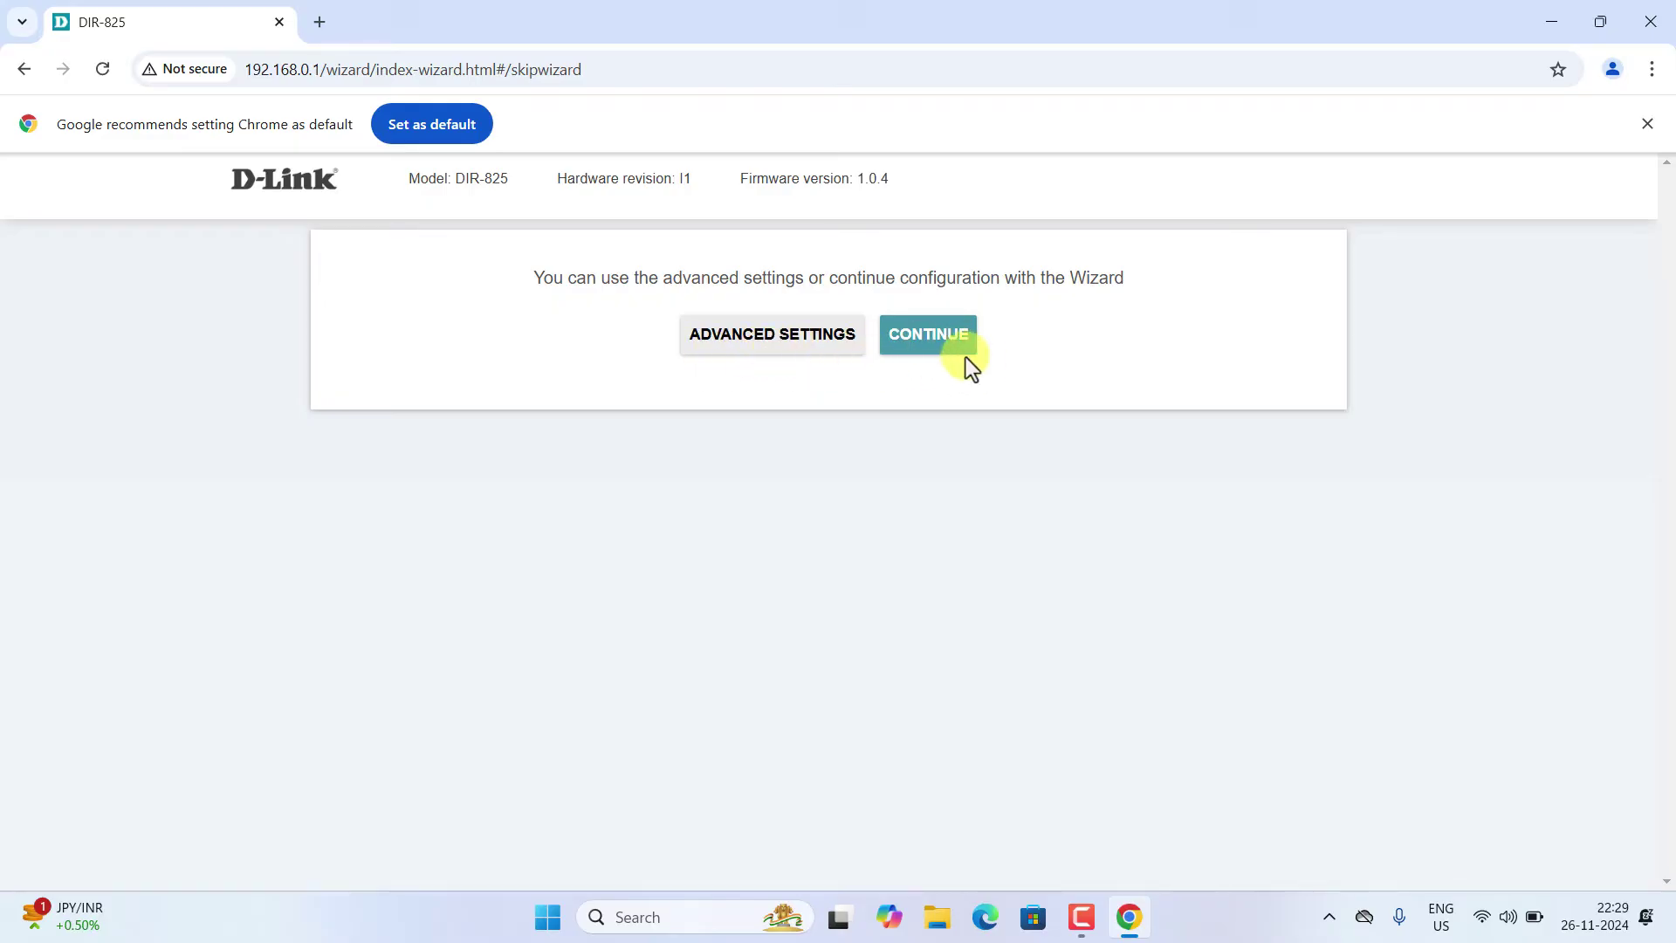
left_click(950, 349)
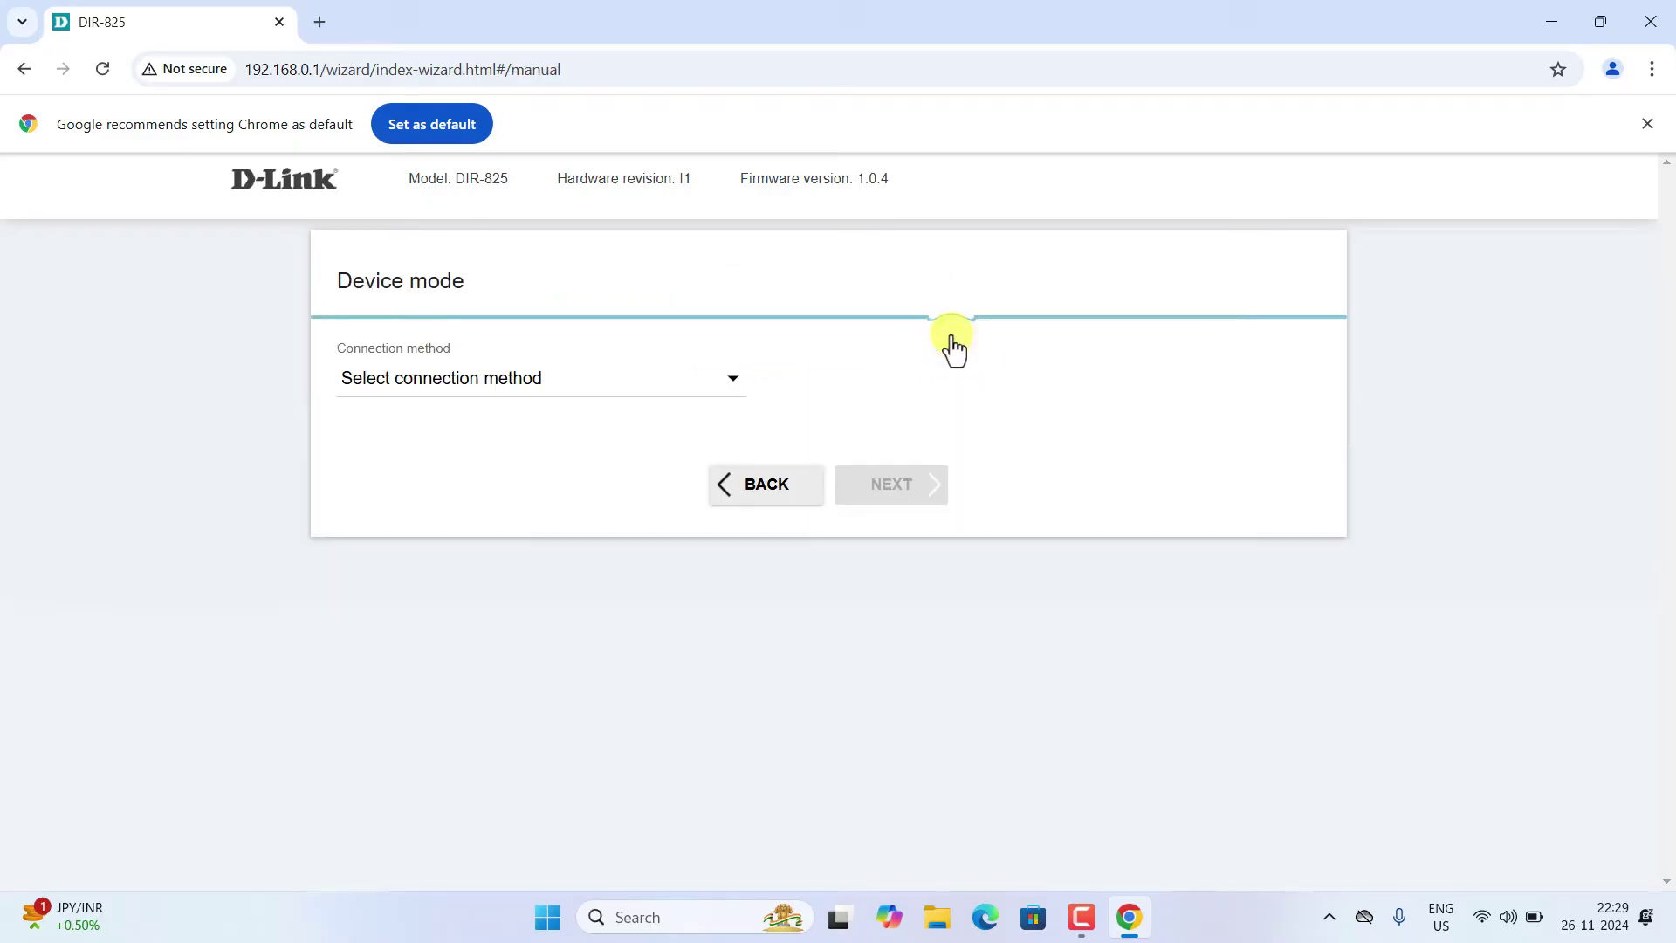
left_click(473, 384)
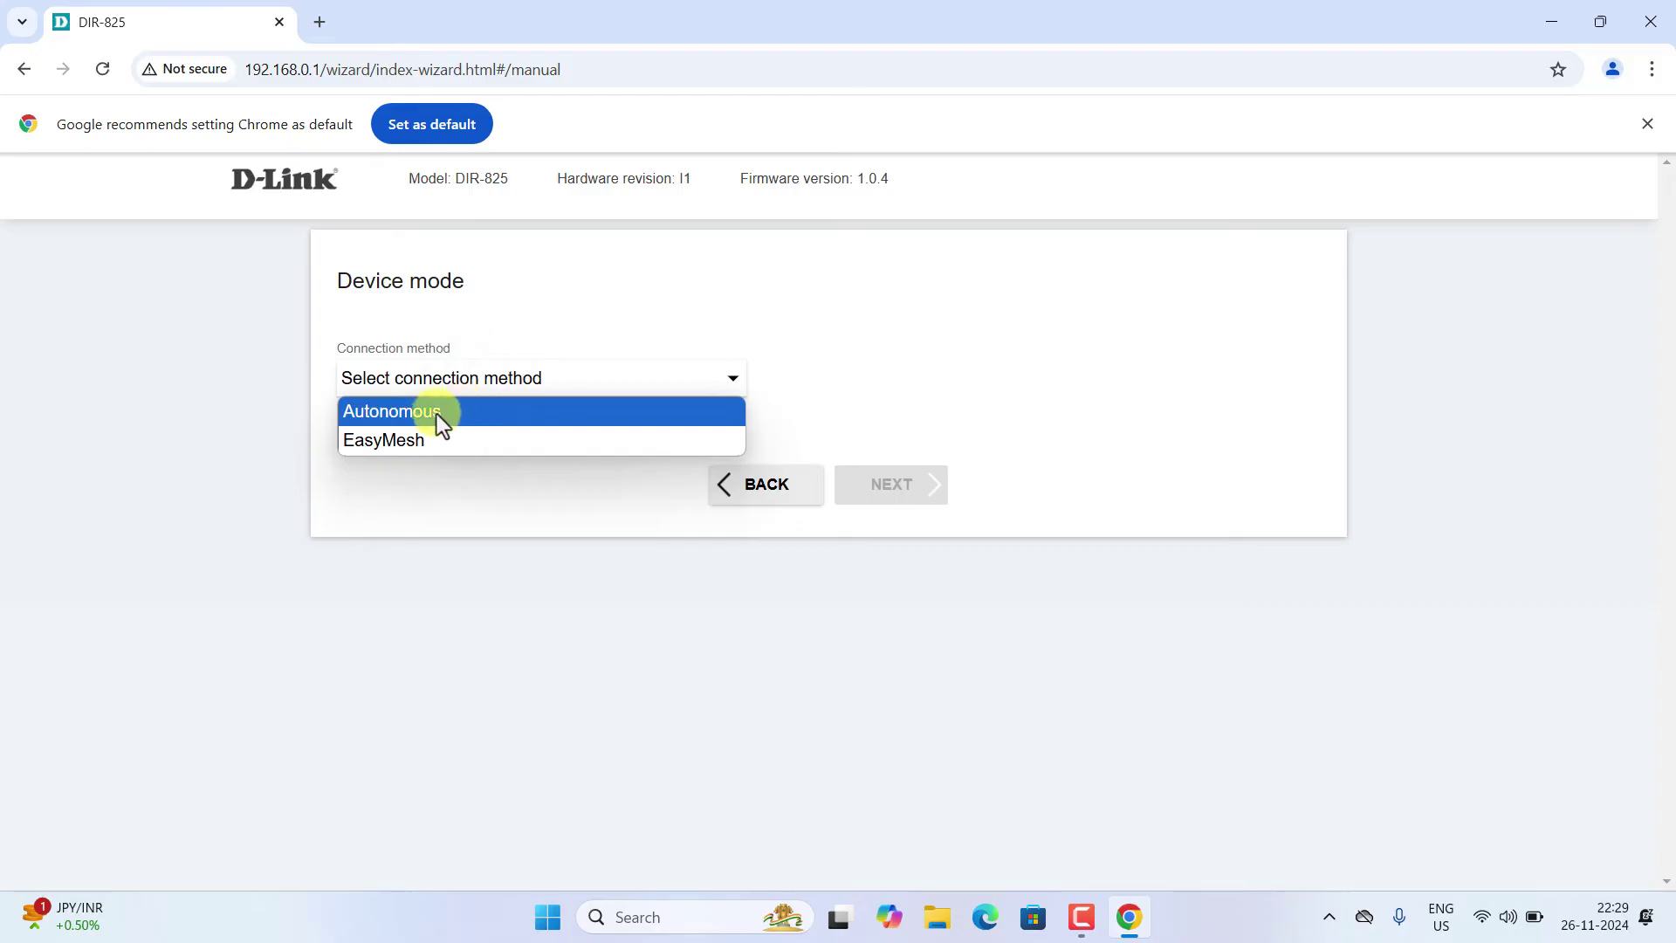
left_click(436, 416)
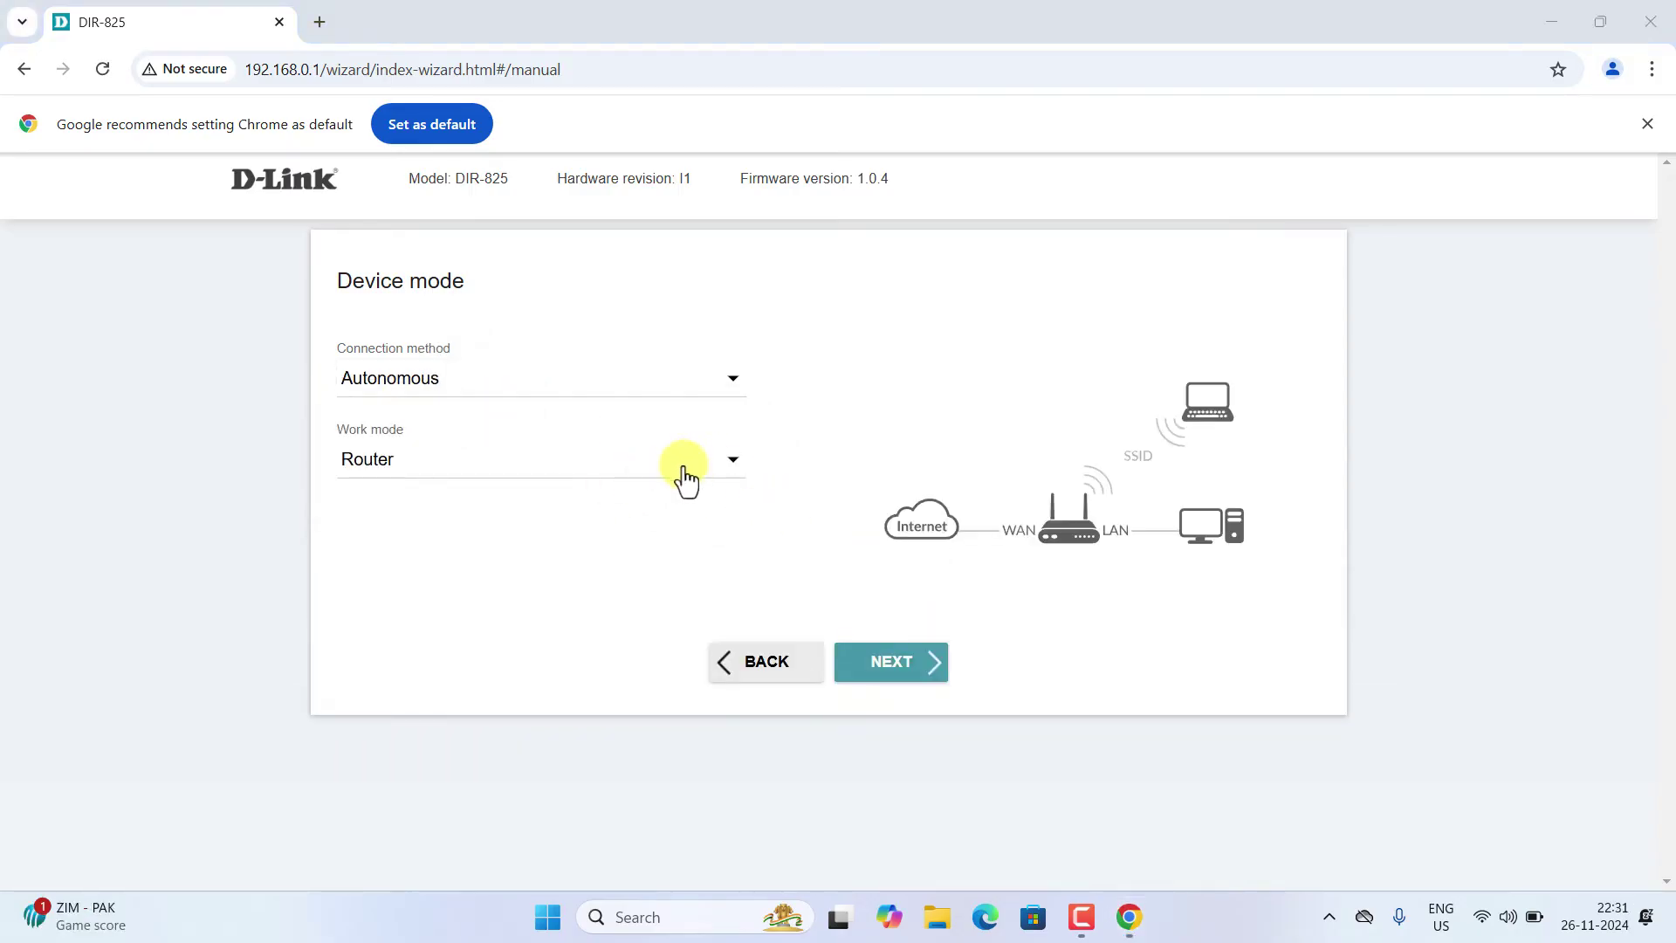
left_click(685, 473)
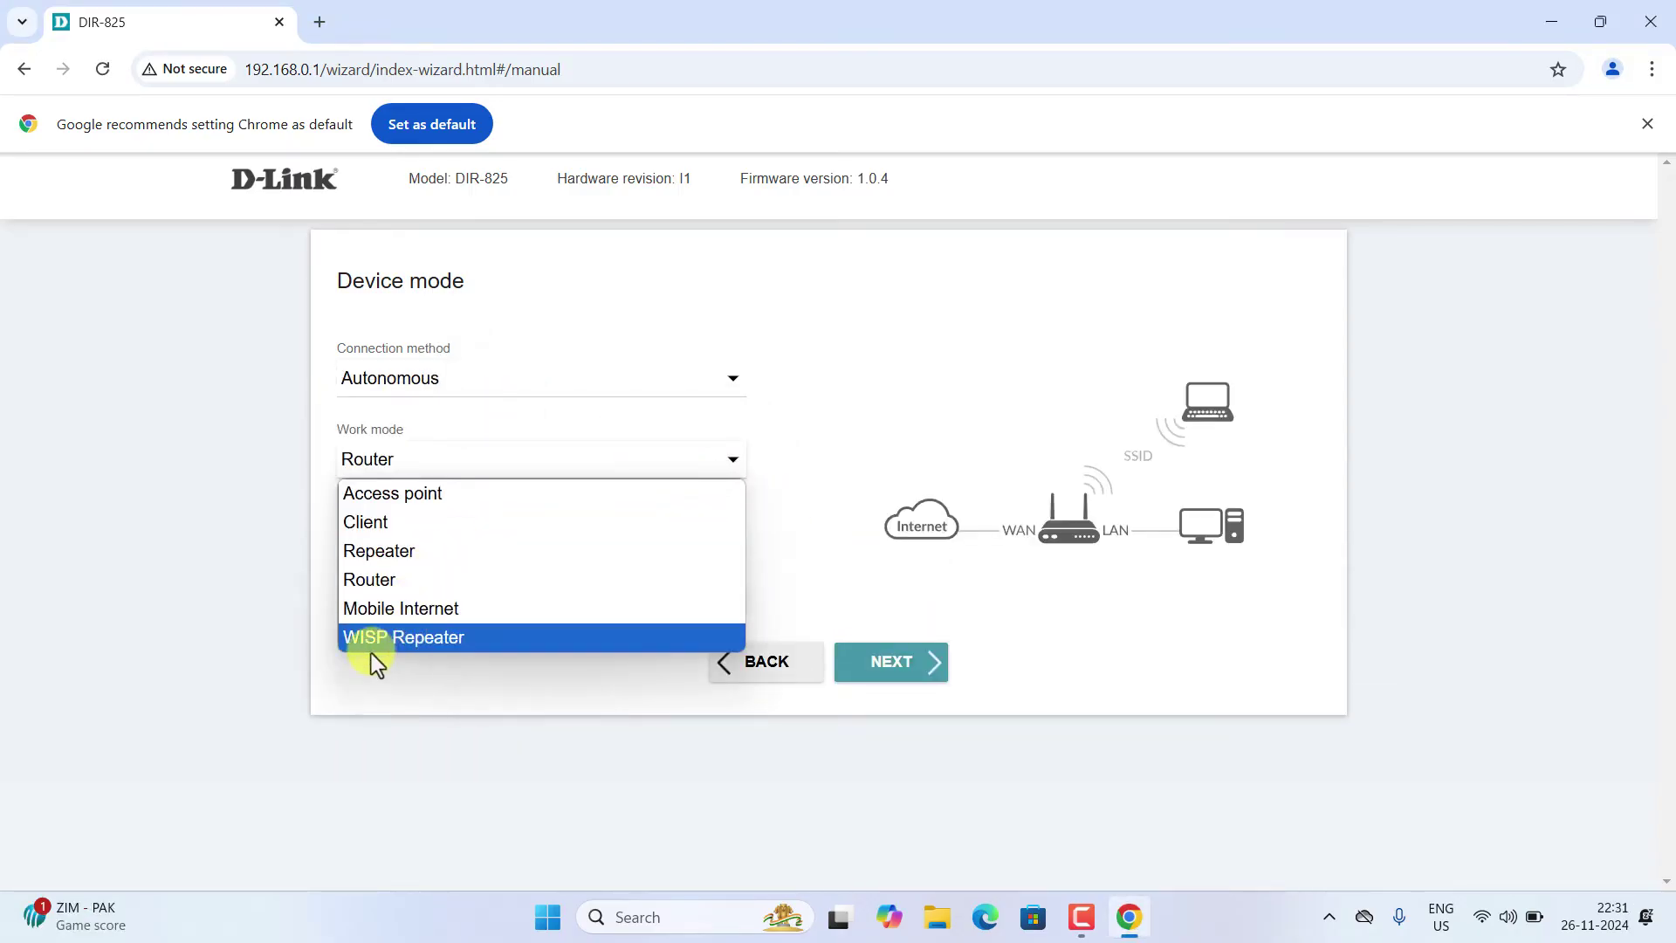
- Set the work mode to Repeater and move on to the LAN settings step
left_click(395, 553)
left_click(928, 690)
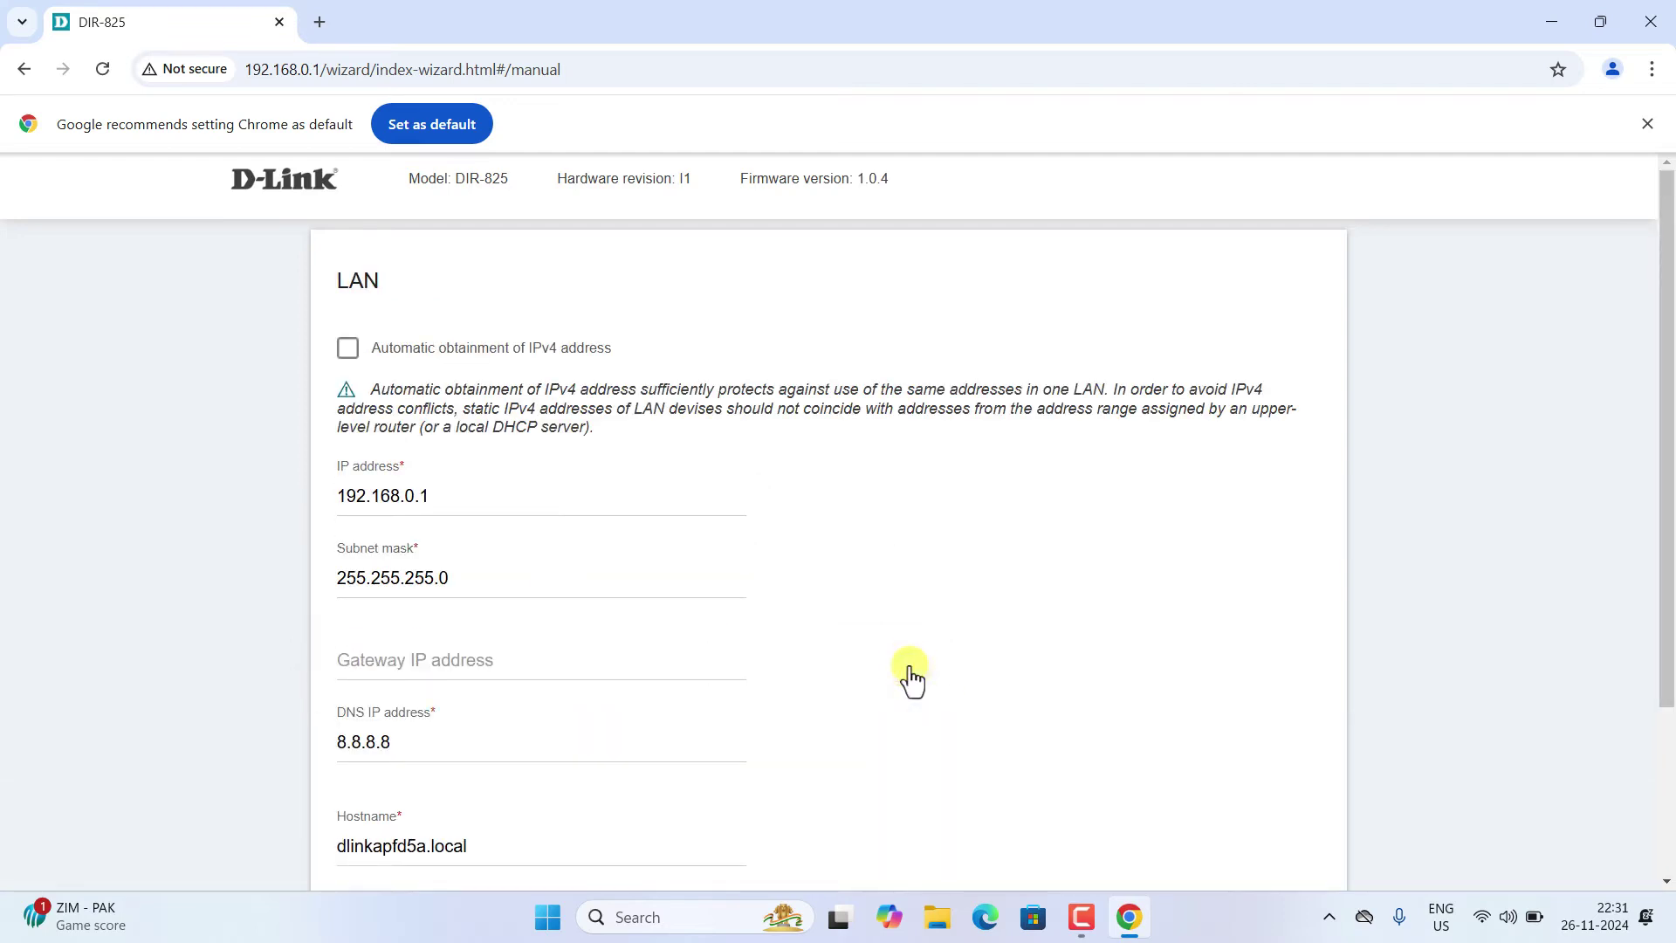
scroll(495, 606, "down", 3)
scroll(495, 606, "up", 3)
scroll(430, 498, "down", 1)
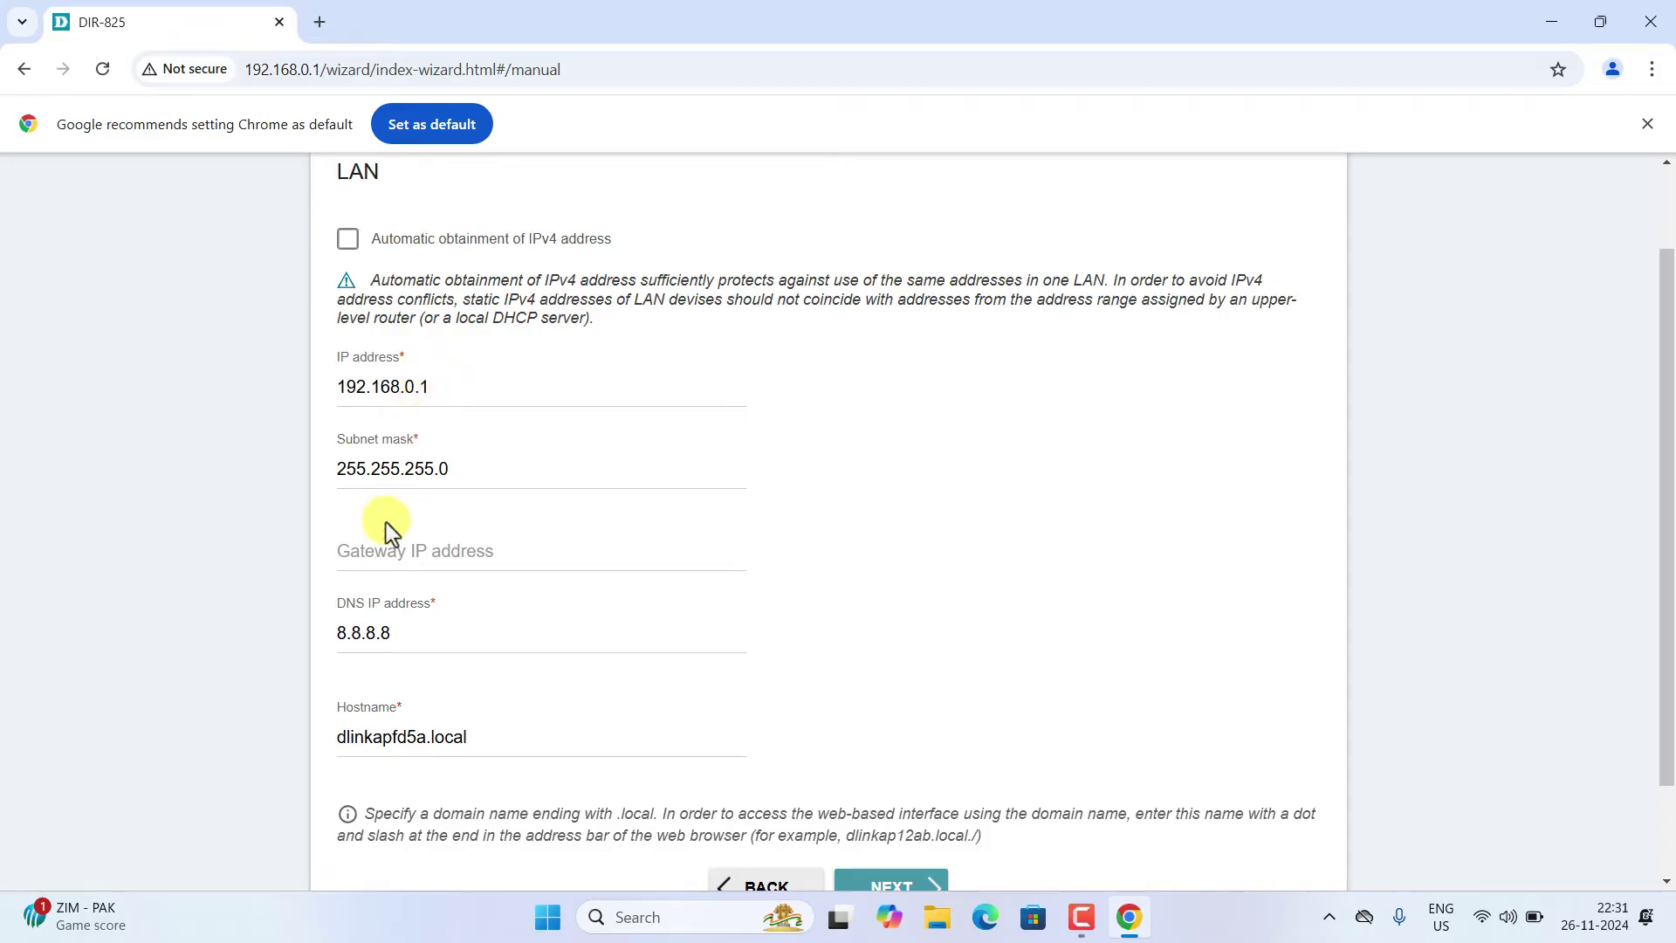
- Set the gateway IP to 192.168.0.2 and continue to the next step
left_click_drag(445, 386, 261, 408)
key("ctrl+c")
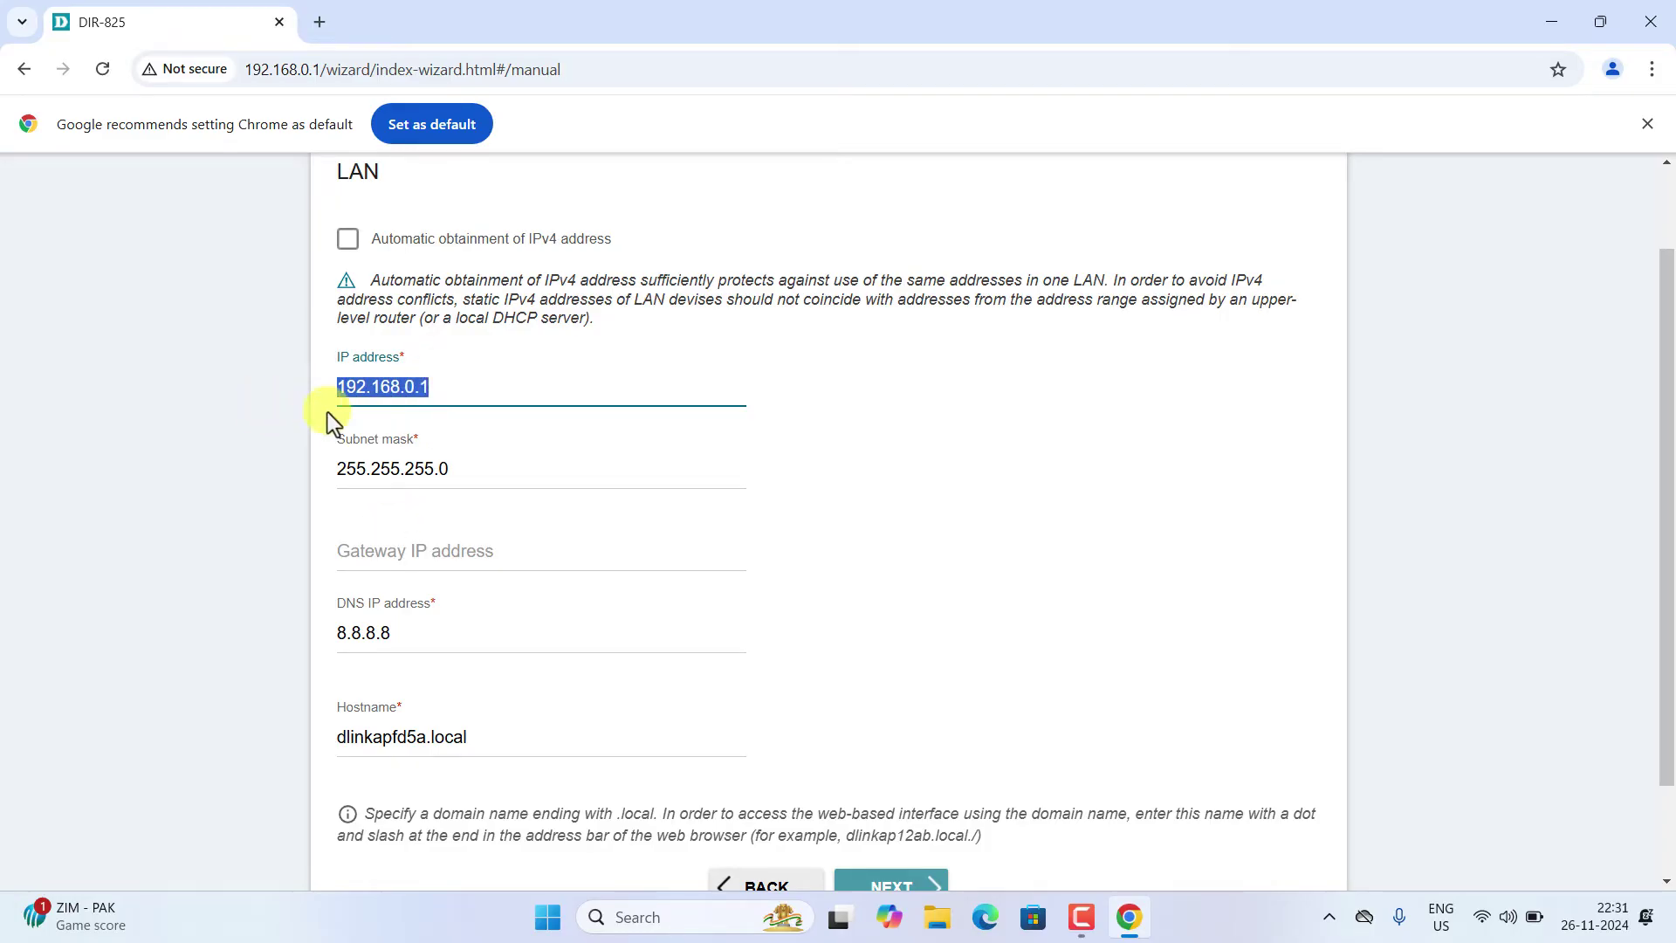
left_click(387, 545)
key("ctrl+v")
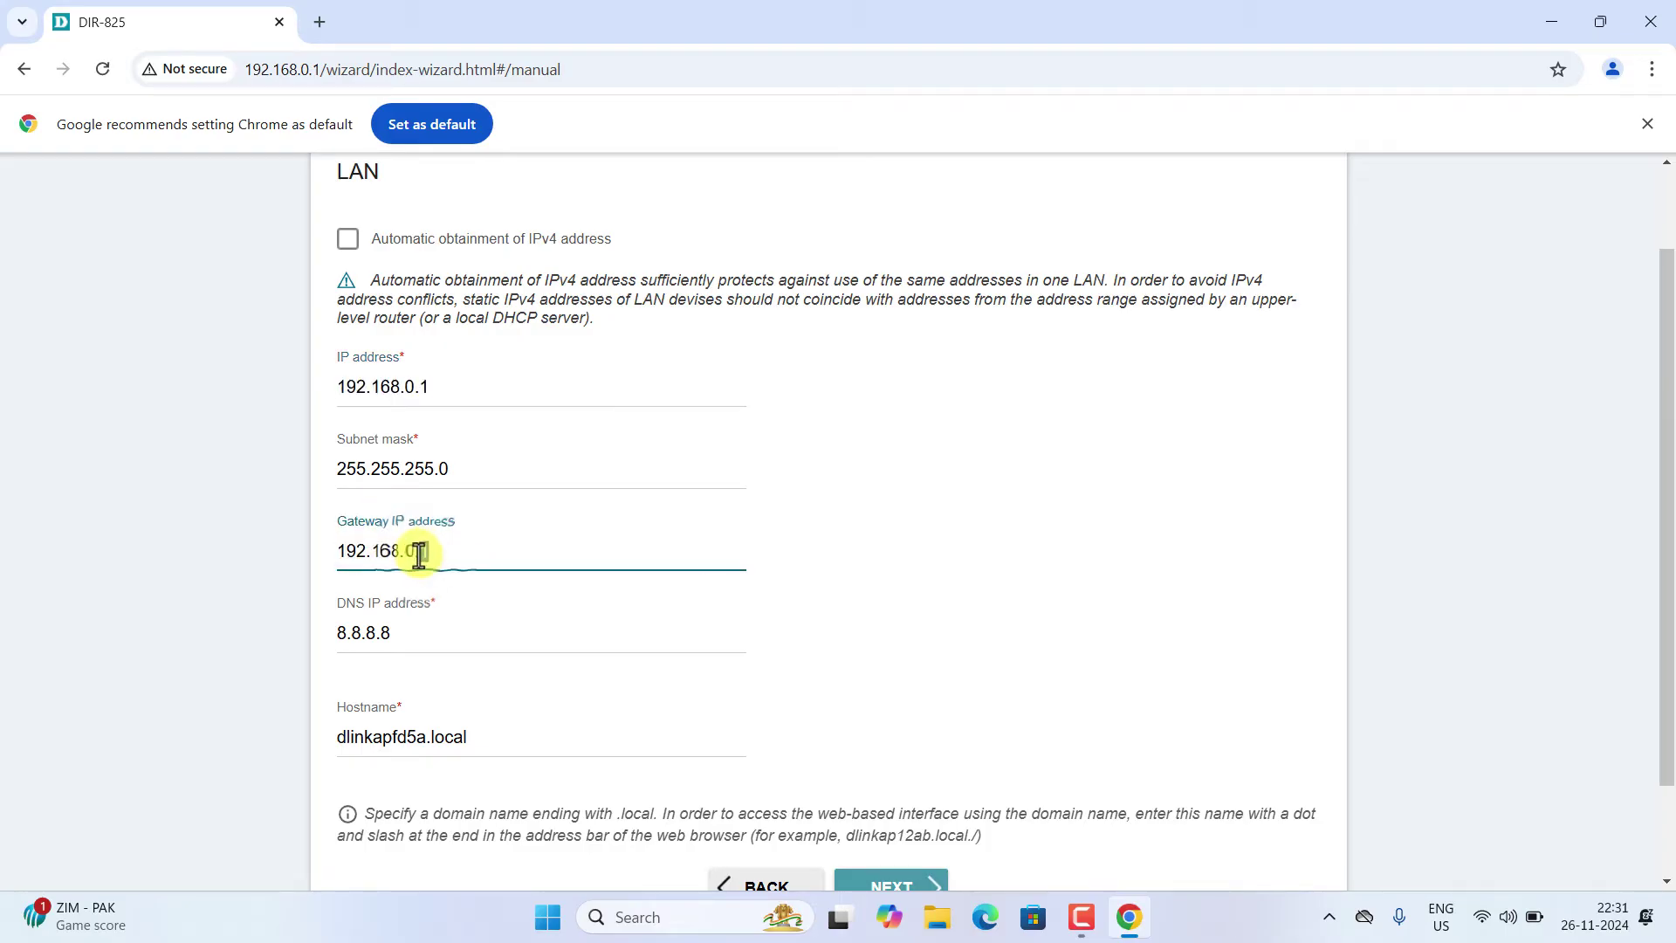
left_click_drag(427, 559, 421, 563)
type("2")
scroll(767, 721, "down", 2)
left_click(873, 774)
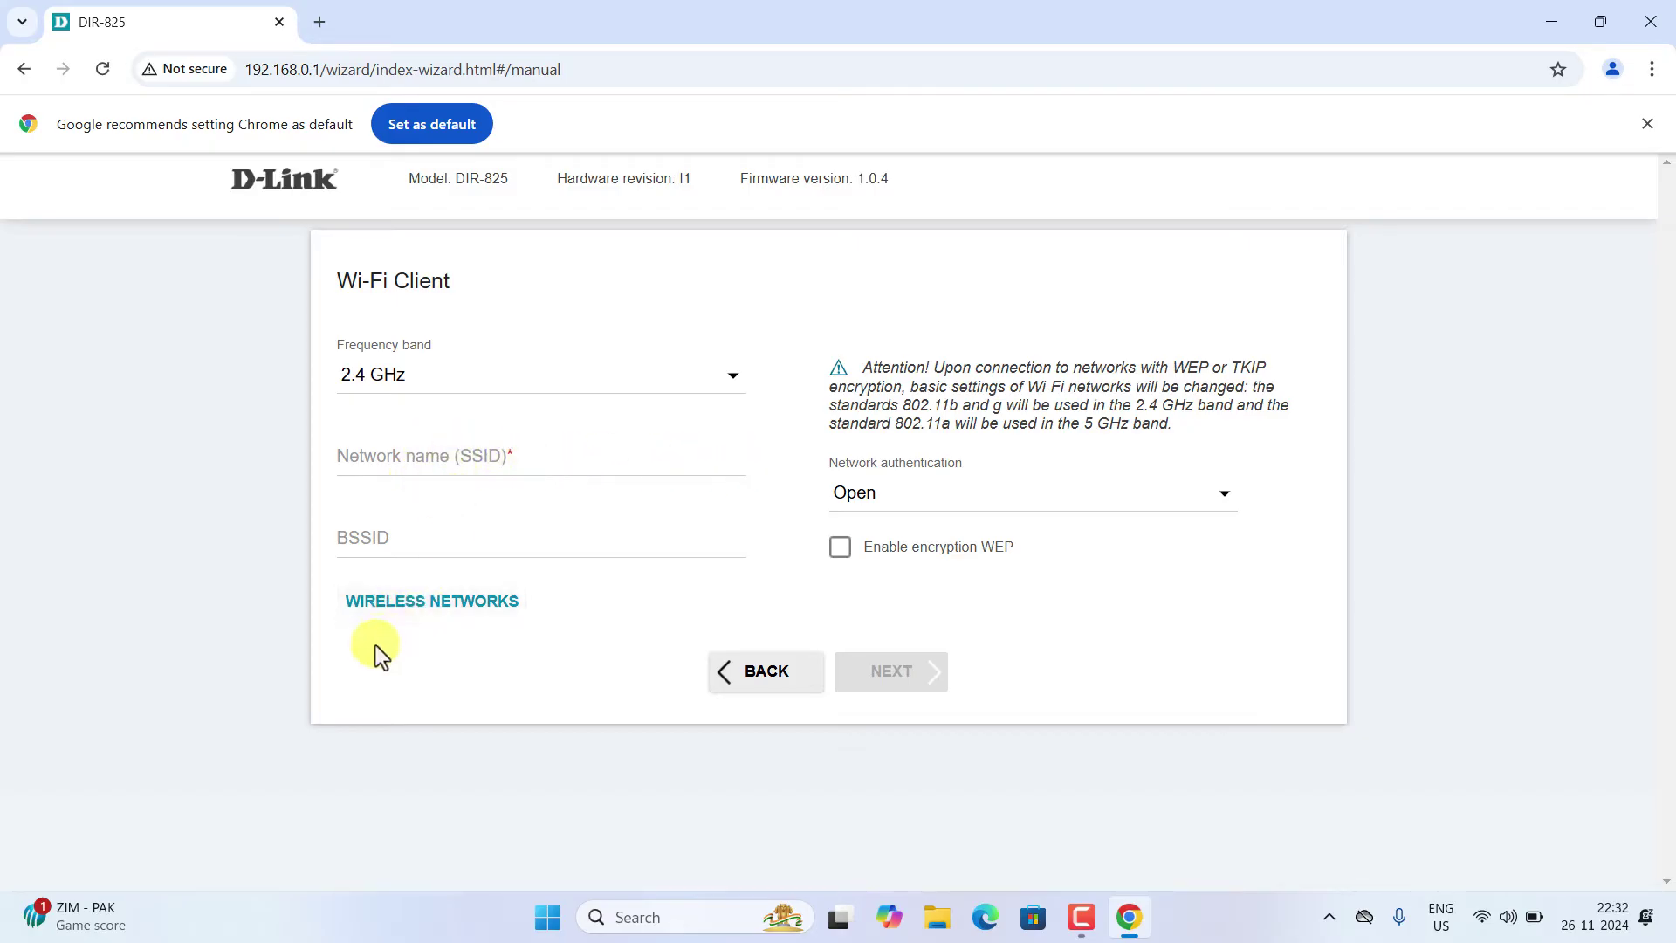
- Pick GP_5G from the scanned 5 GHz networks and paste its WPA2-PSK password
left_click(401, 608)
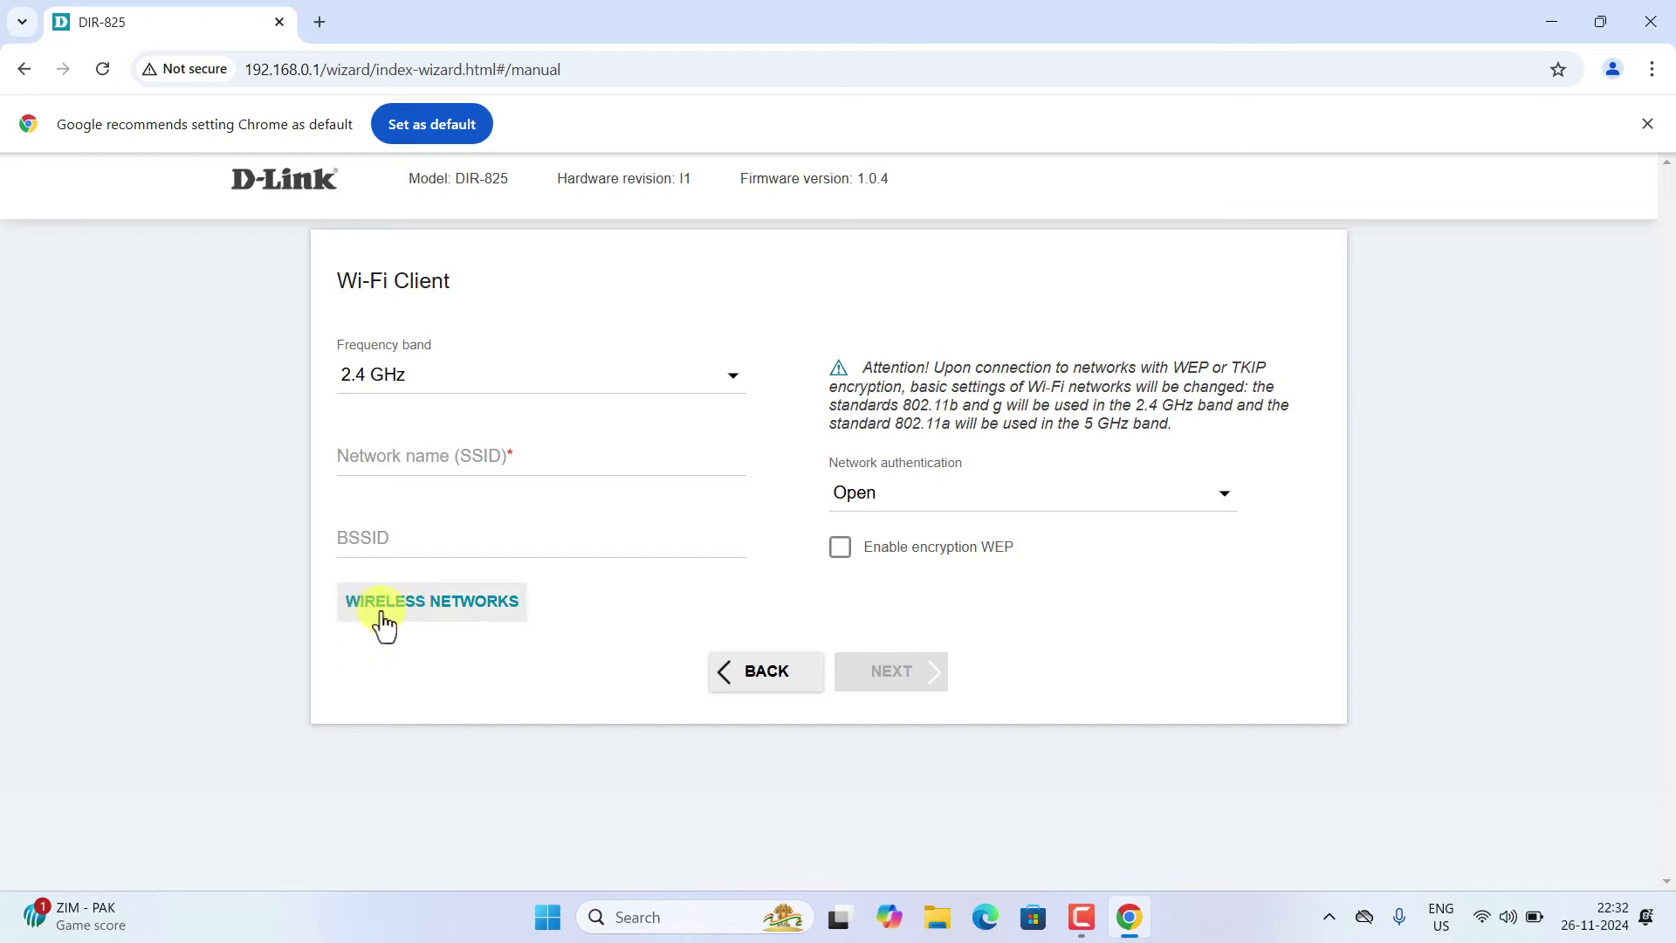
left_click(383, 609)
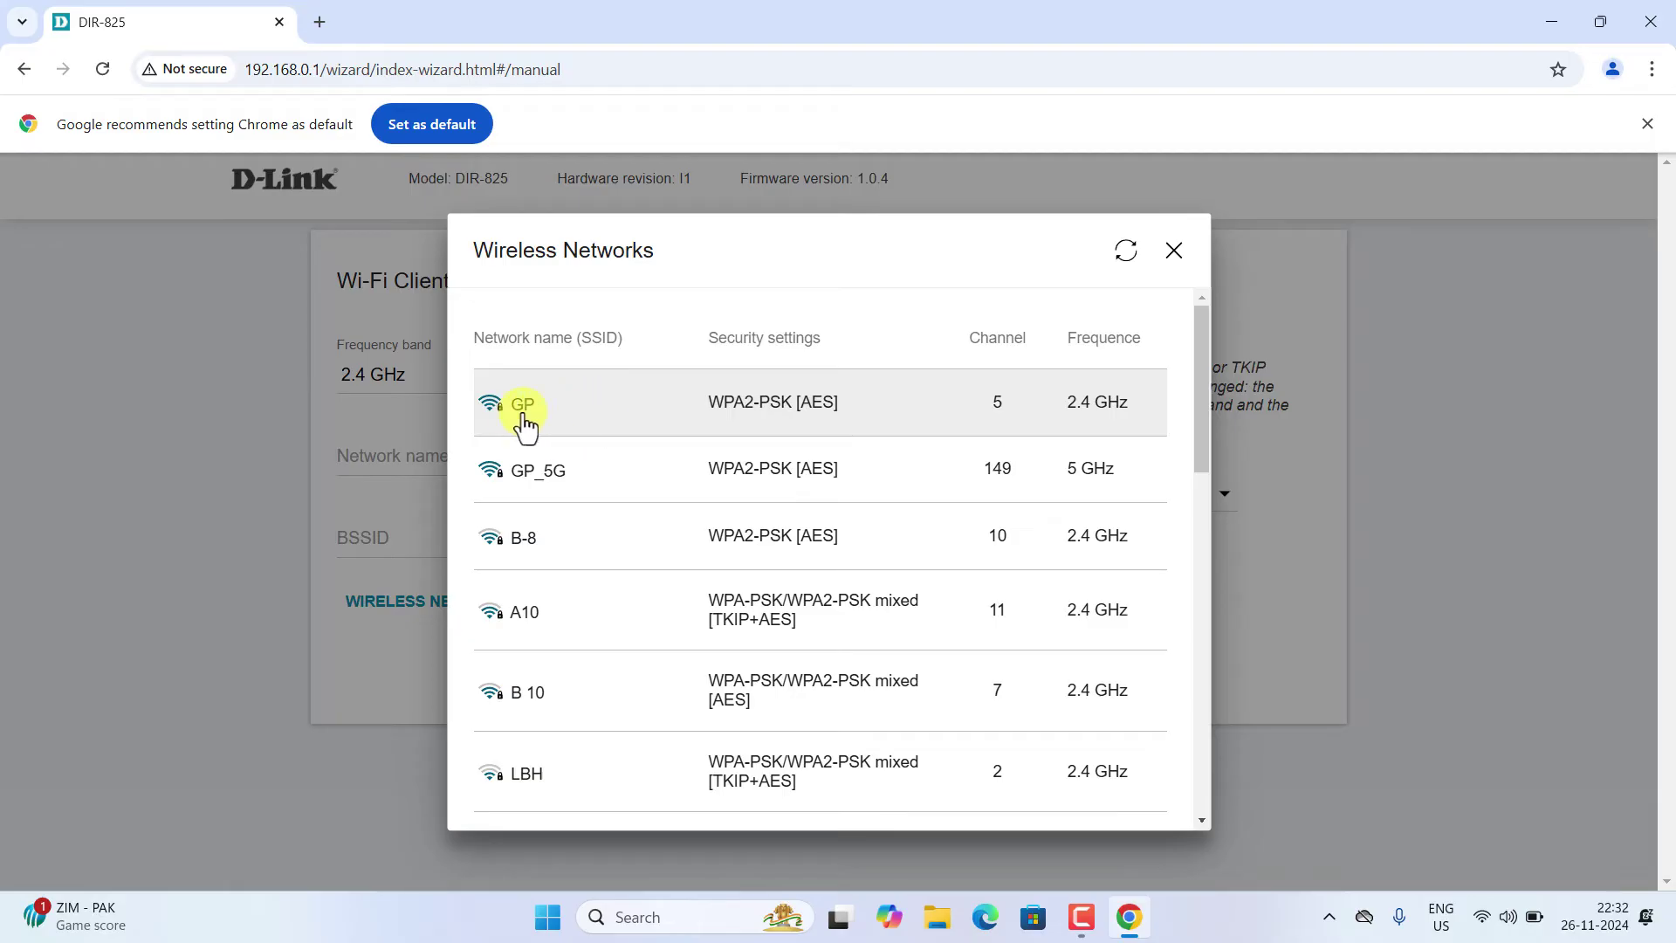
left_click(629, 487)
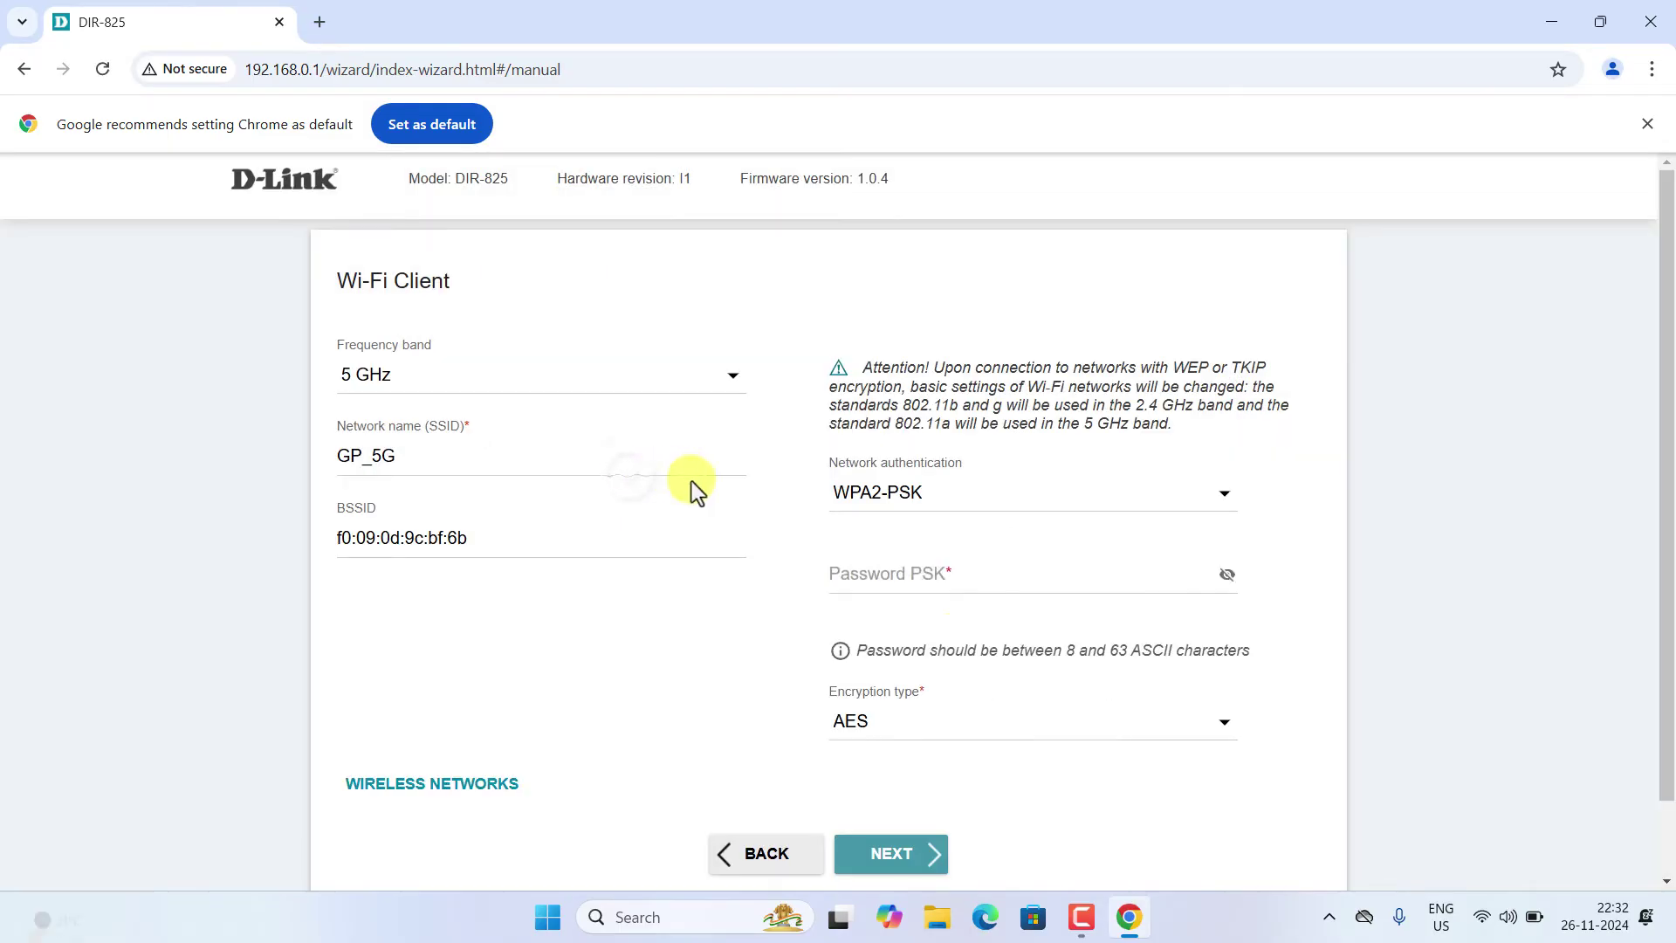
left_click(918, 577)
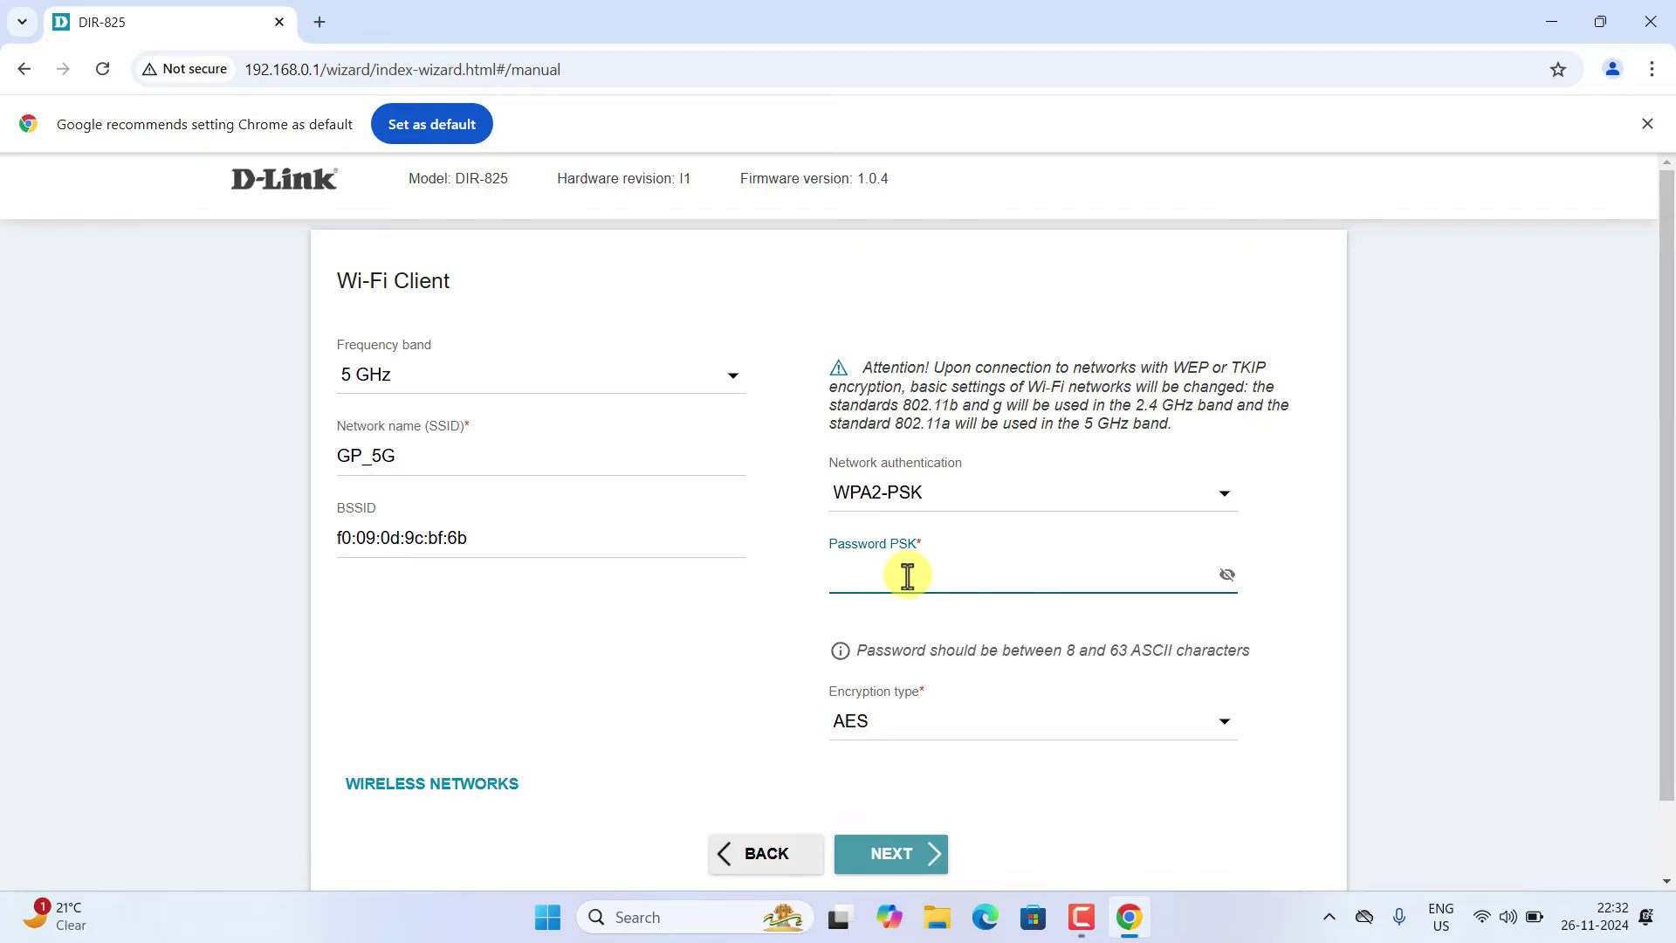
key("ctrl+v")
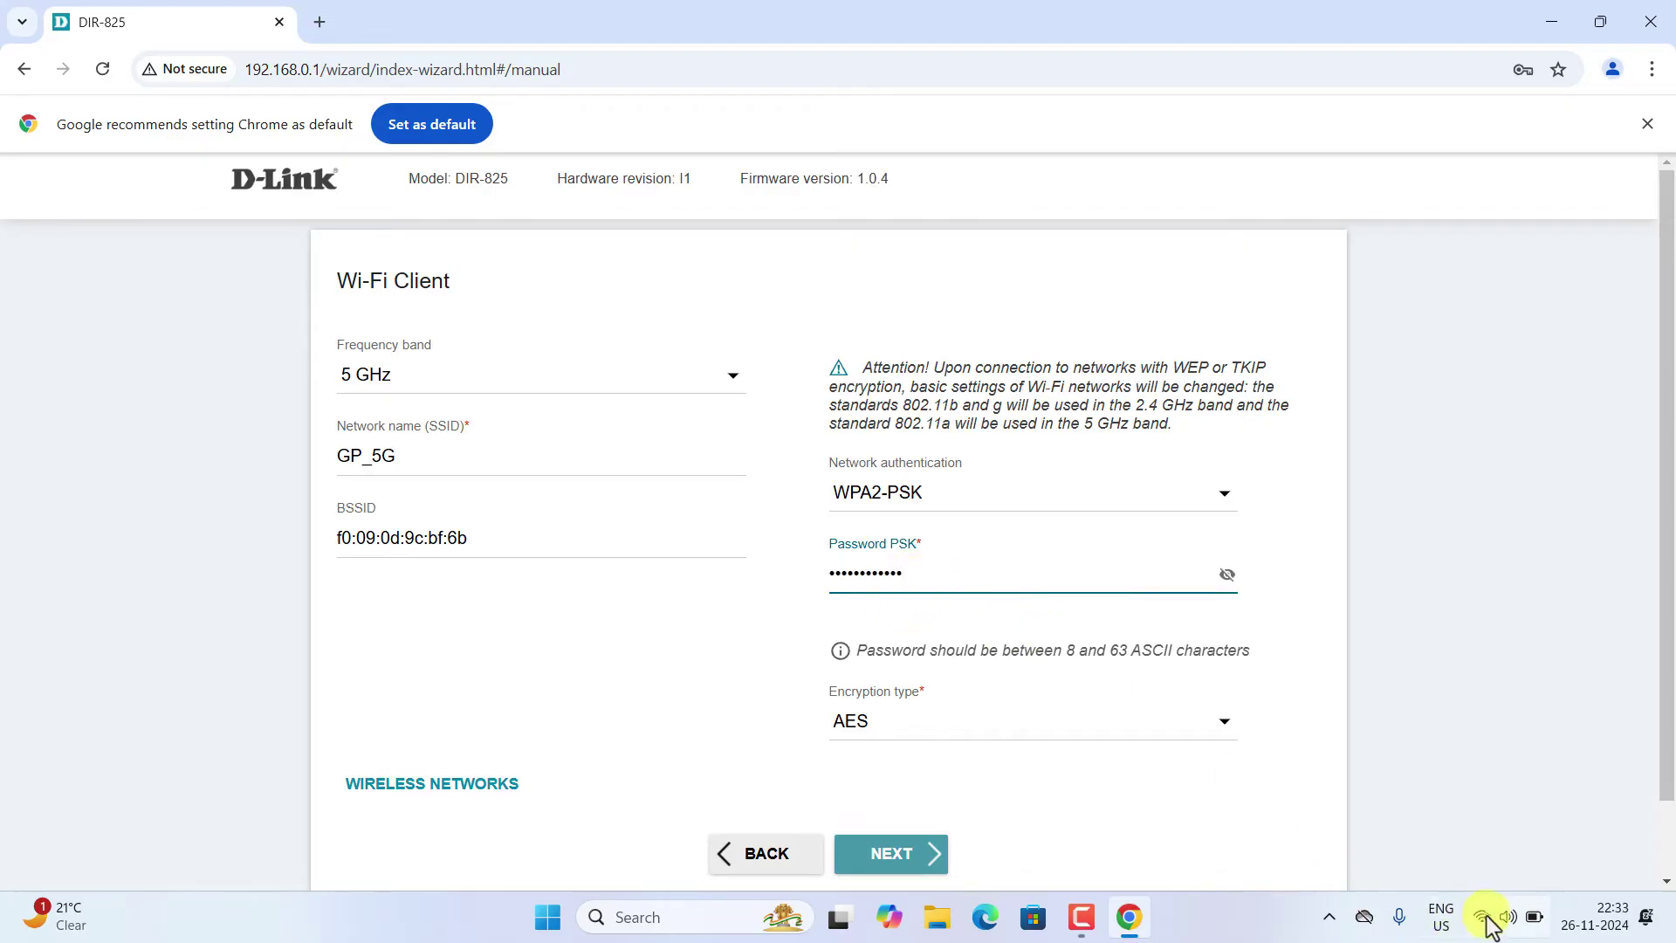
left_click(1482, 916)
left_click(879, 851)
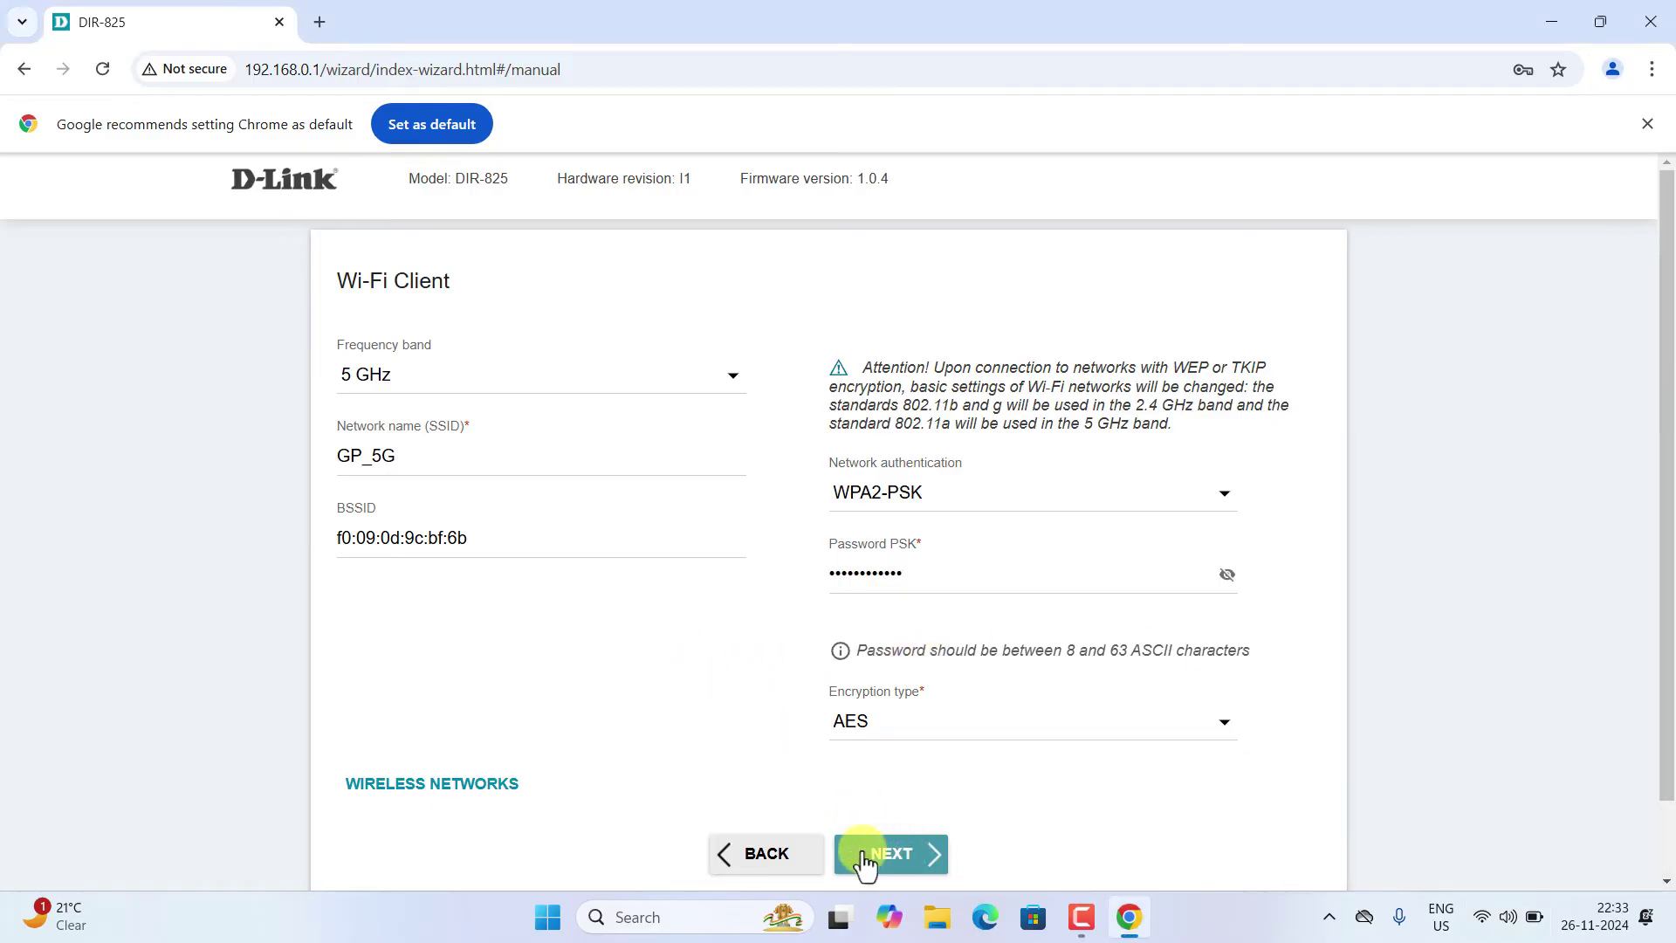
left_click(906, 857)
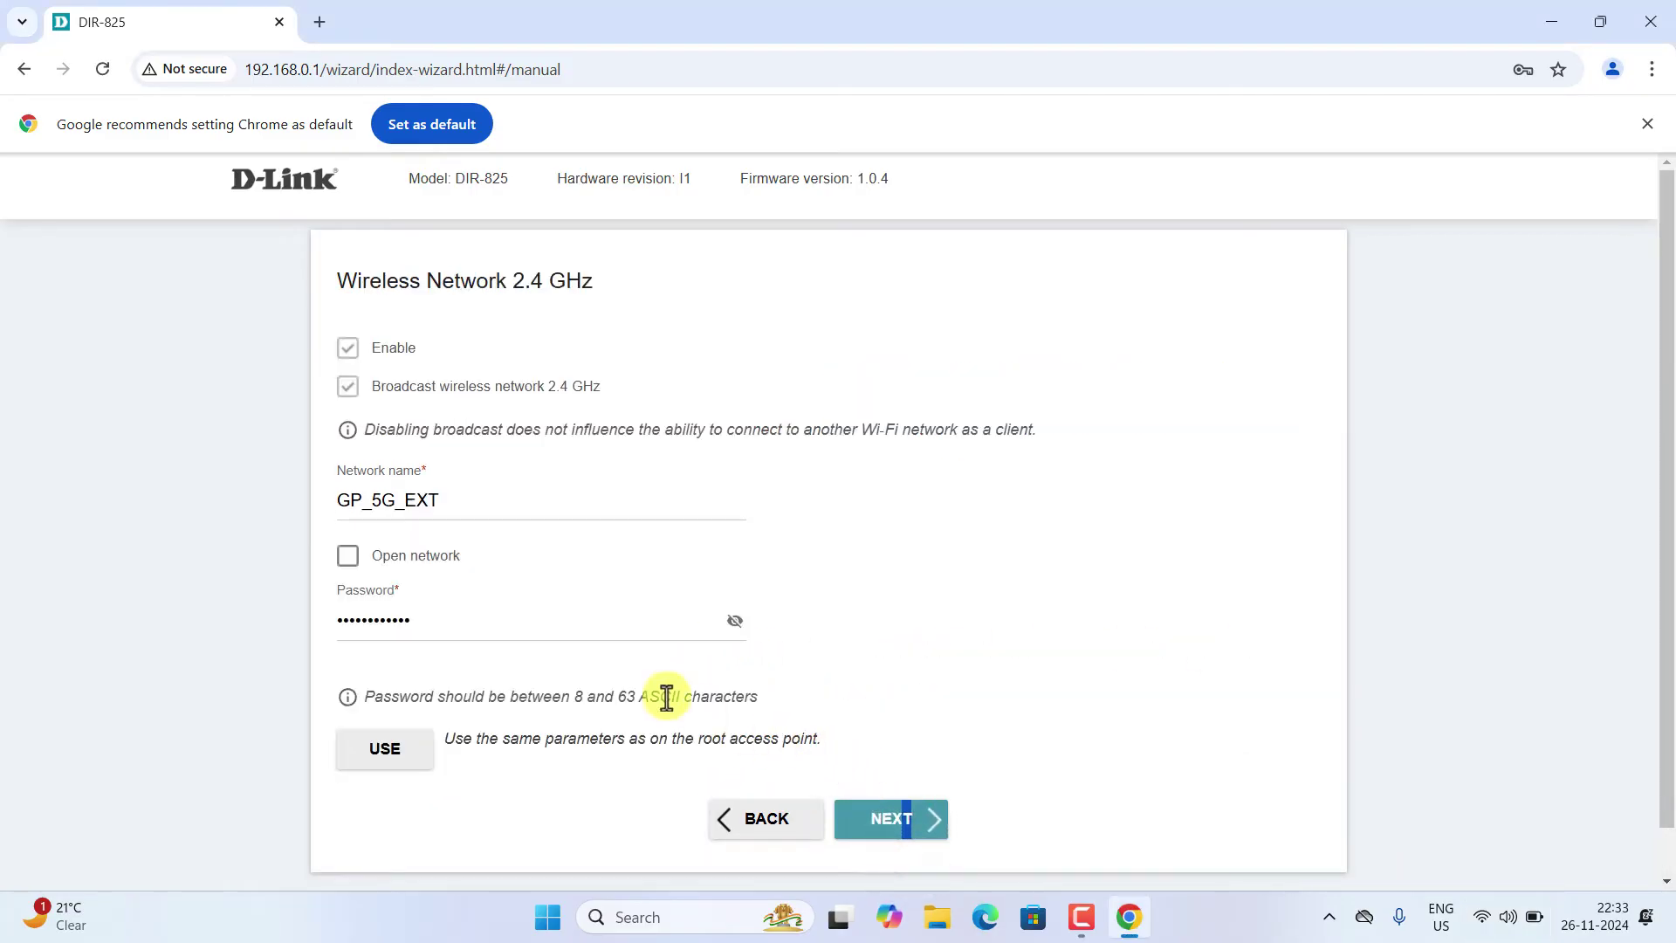
- Keep the 2.4 GHz network name GP_5G_EXT and replace its password with a new one
left_click_drag(479, 506, 394, 499)
left_click(450, 624)
left_click_drag(450, 623, 392, 625)
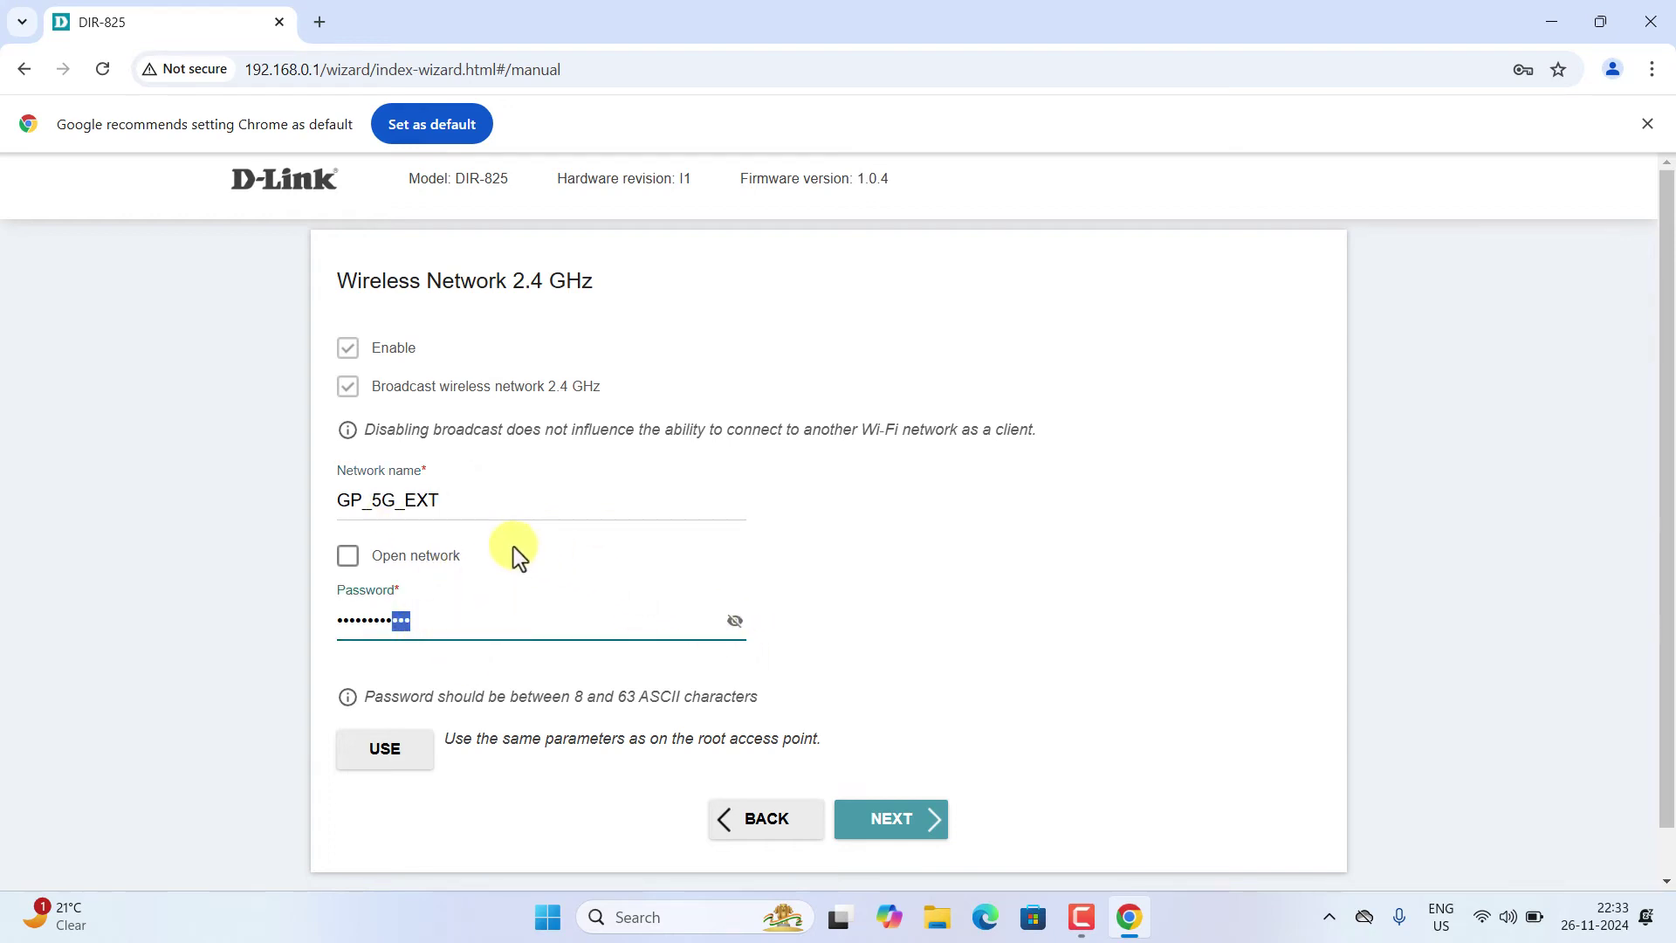
left_click(421, 530)
left_click(736, 622)
left_click(735, 621)
left_click(736, 621)
left_click_drag(616, 620, 323, 642)
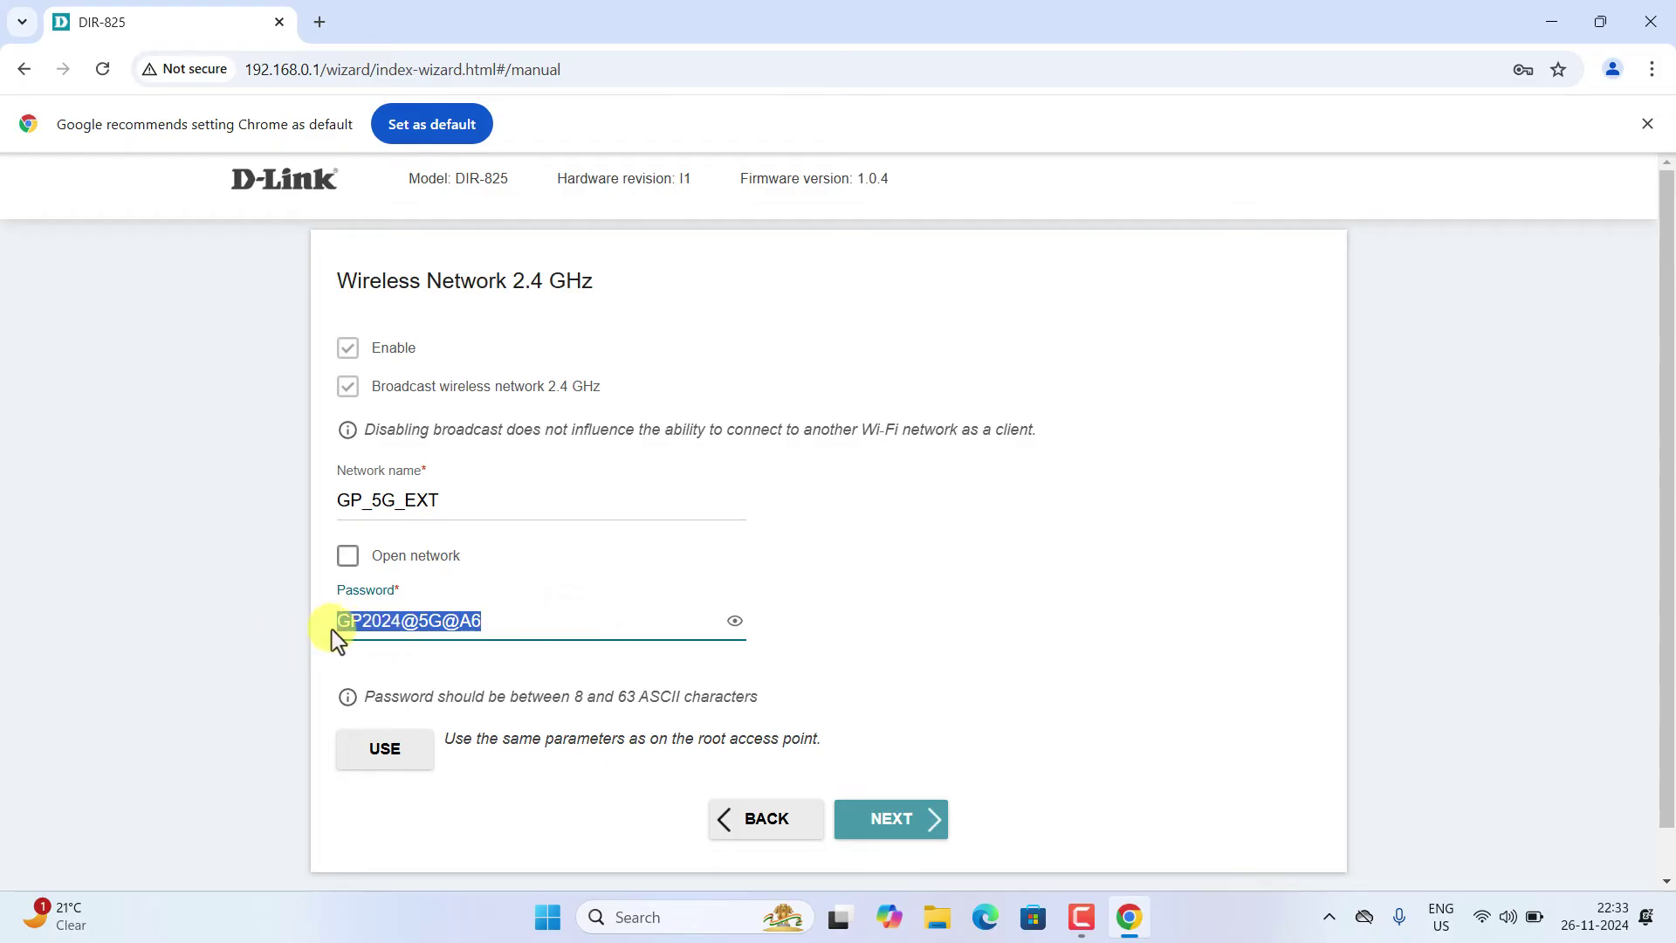
key("BackSpace")
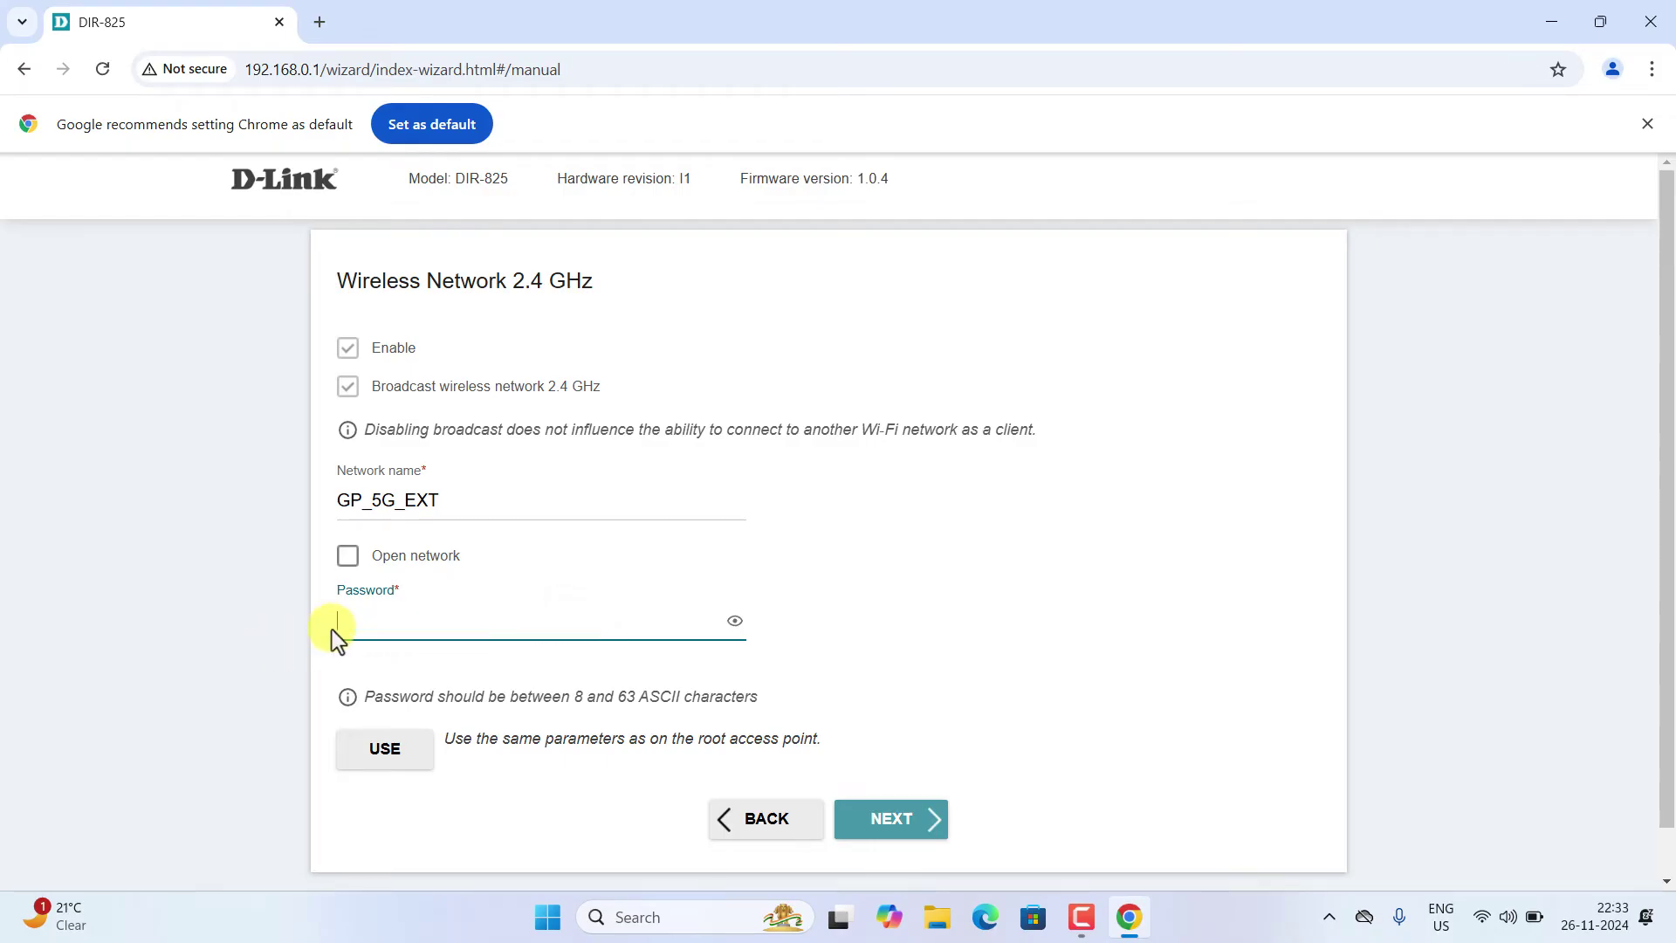
type("345678")
left_click(734, 622)
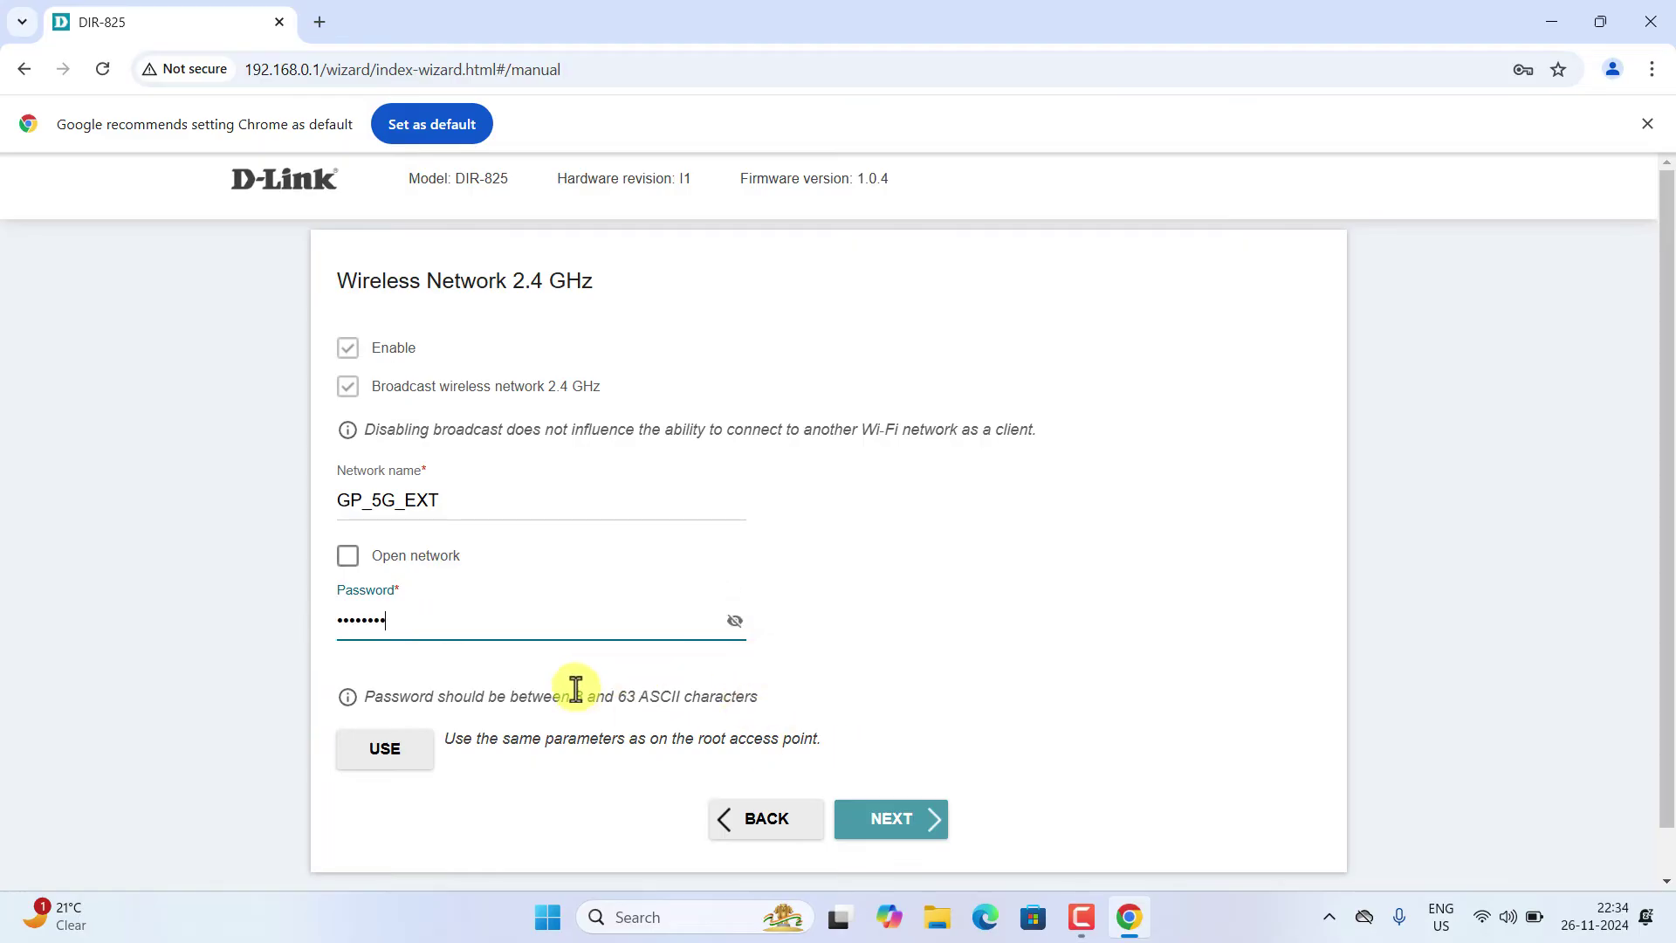
left_click(864, 817)
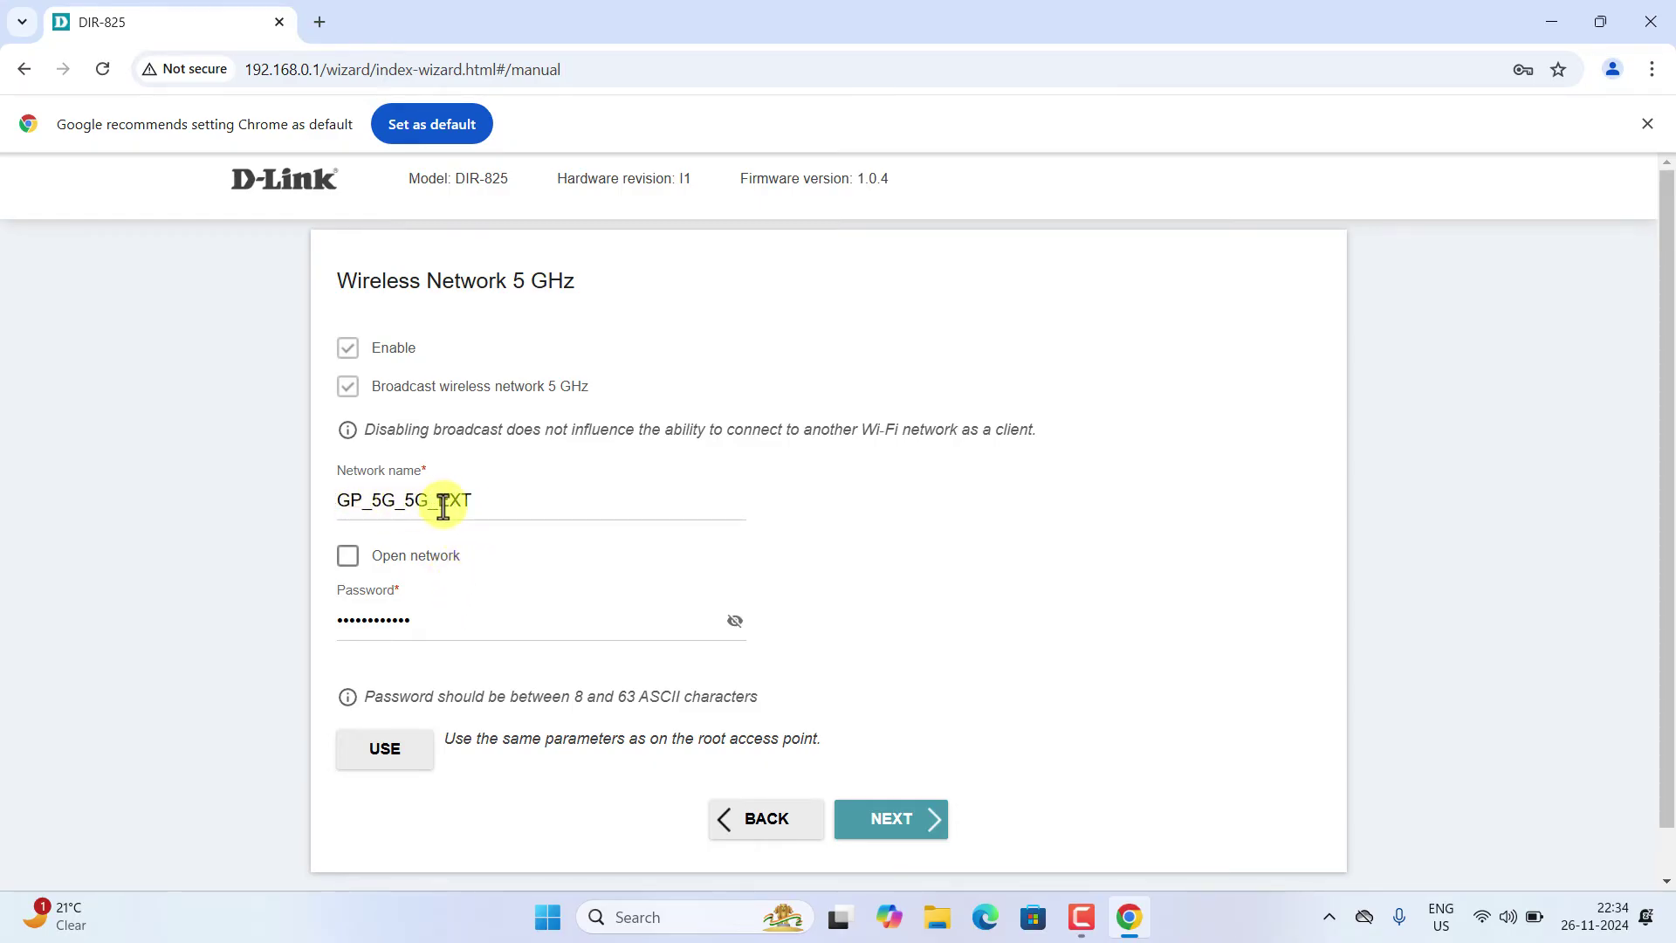
- Rename the 5 GHz network to GP_5G_EXT5G
left_click(399, 503)
key("BackSpace")
key("BackSpace")
key("BackSpace")
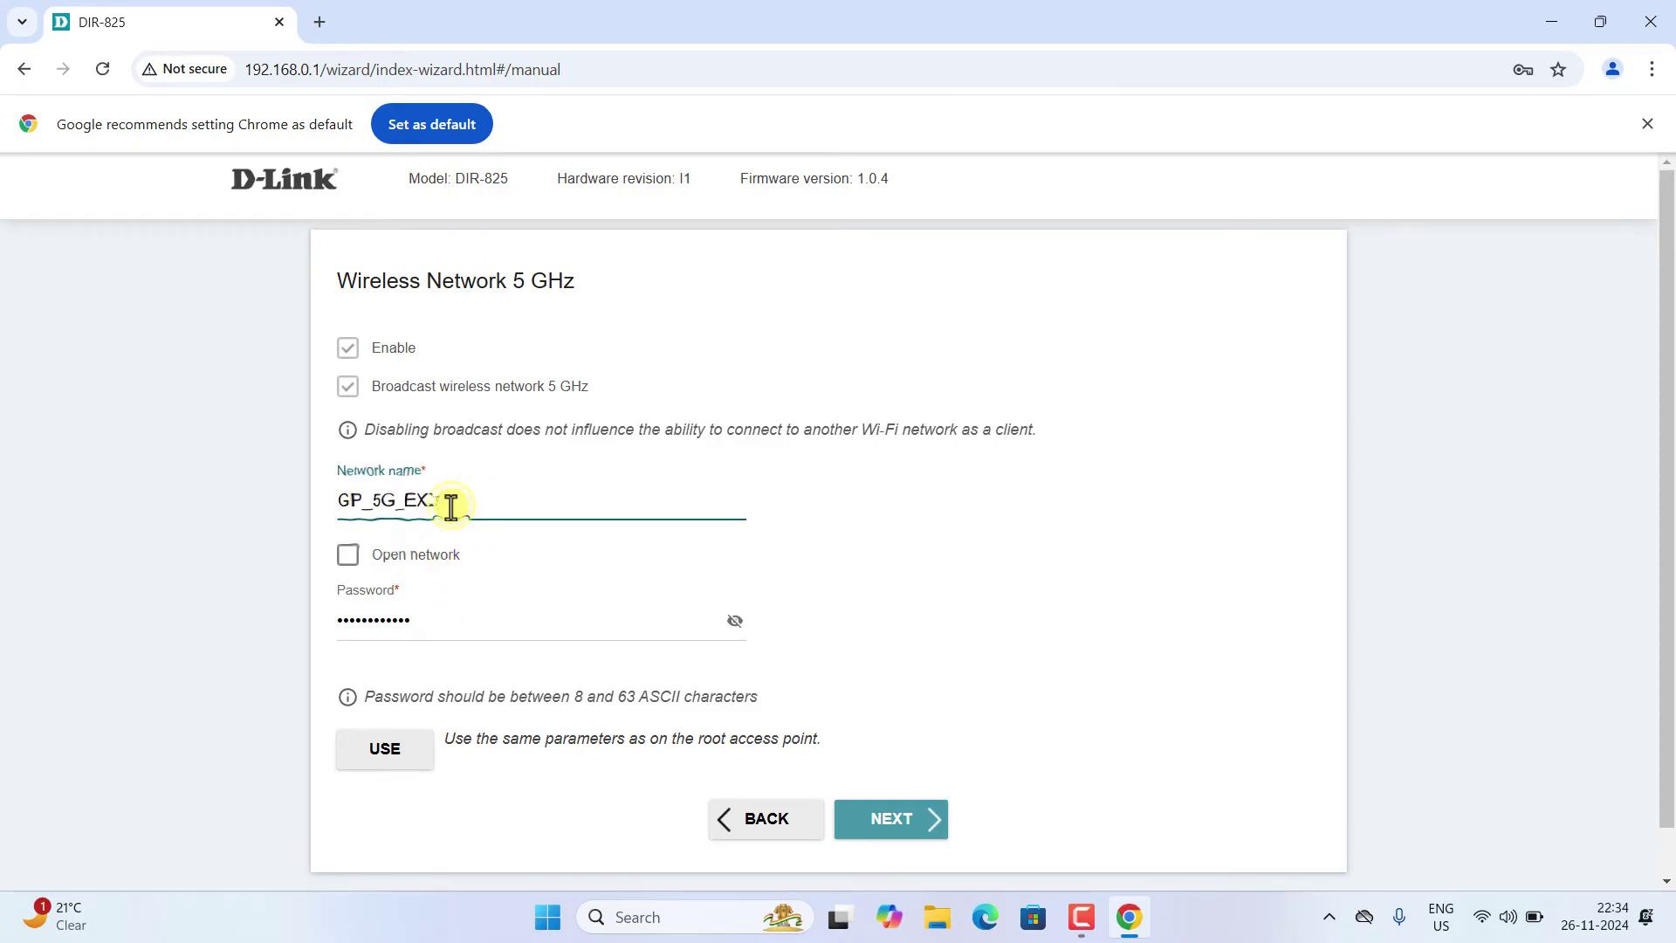
left_click(449, 504)
type("5G")
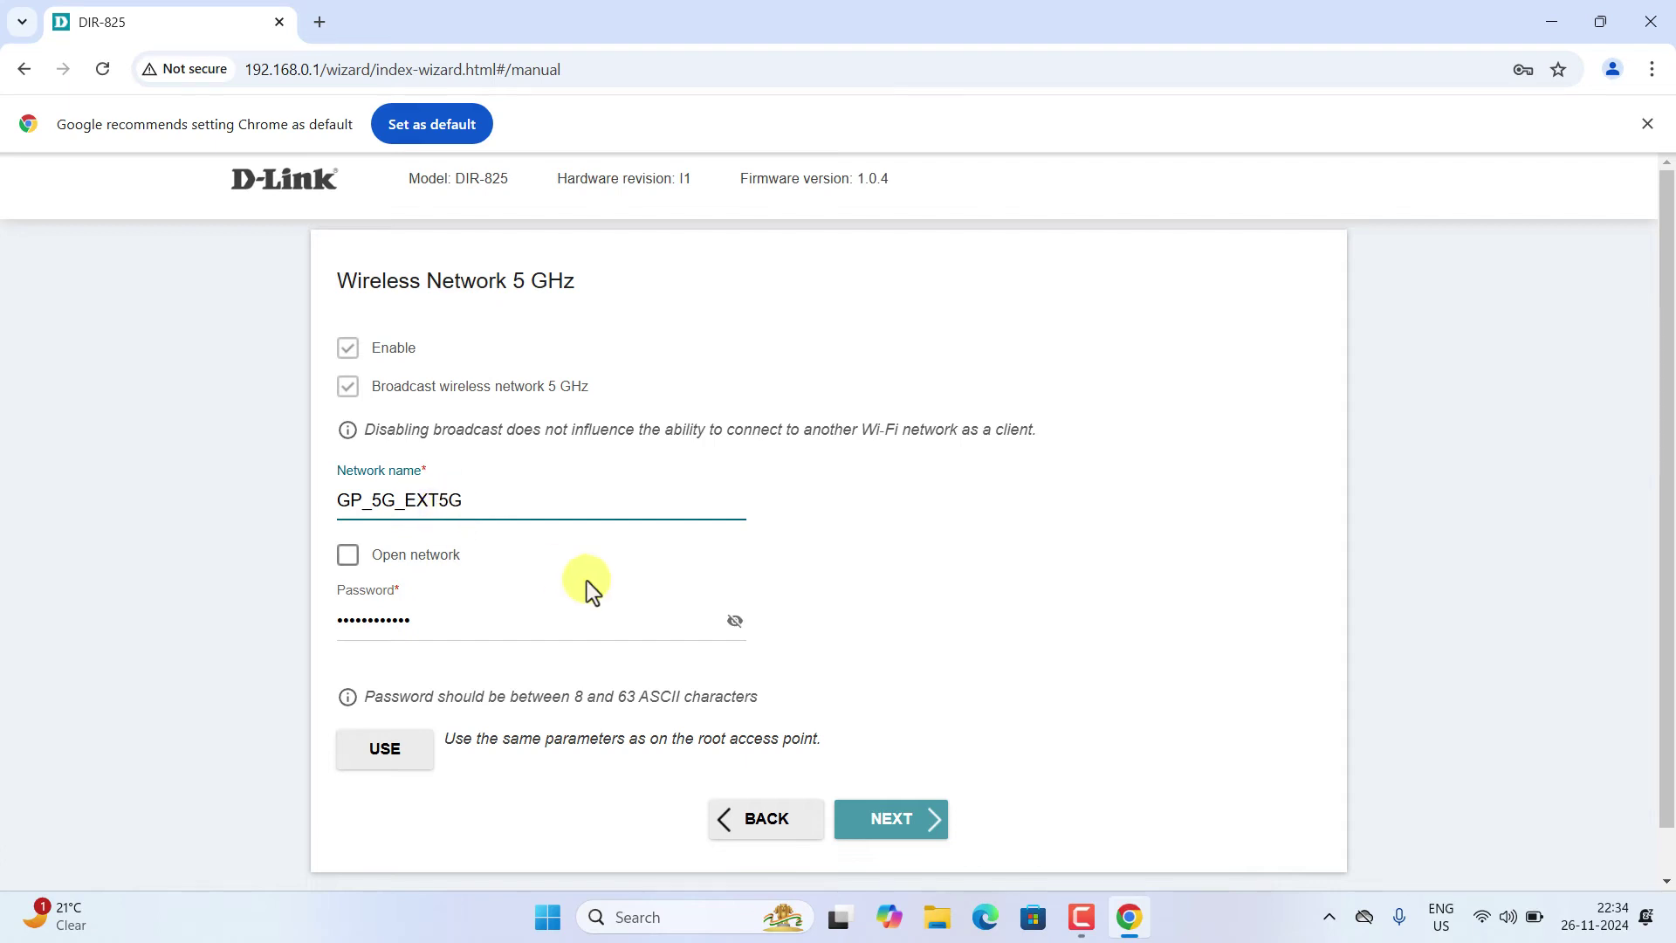
- Replace the 5 GHz network password with a new one and continue
left_click(736, 623)
left_click_drag(716, 623, 131, 637)
type("12345678")
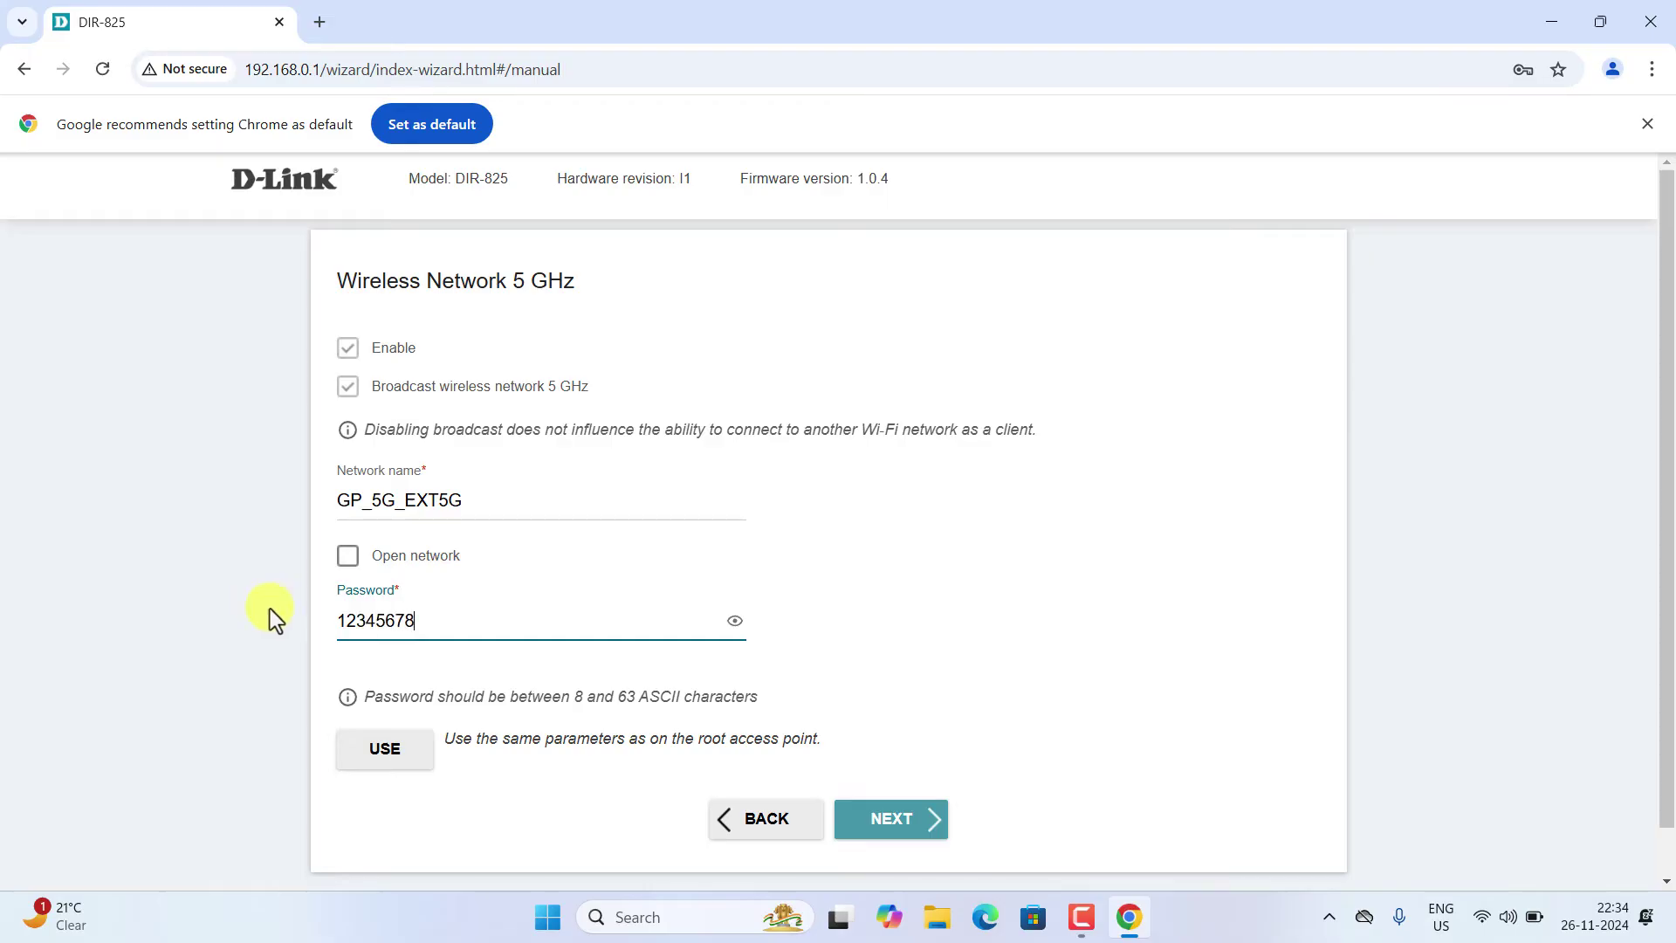
left_click(890, 825)
left_click(443, 410)
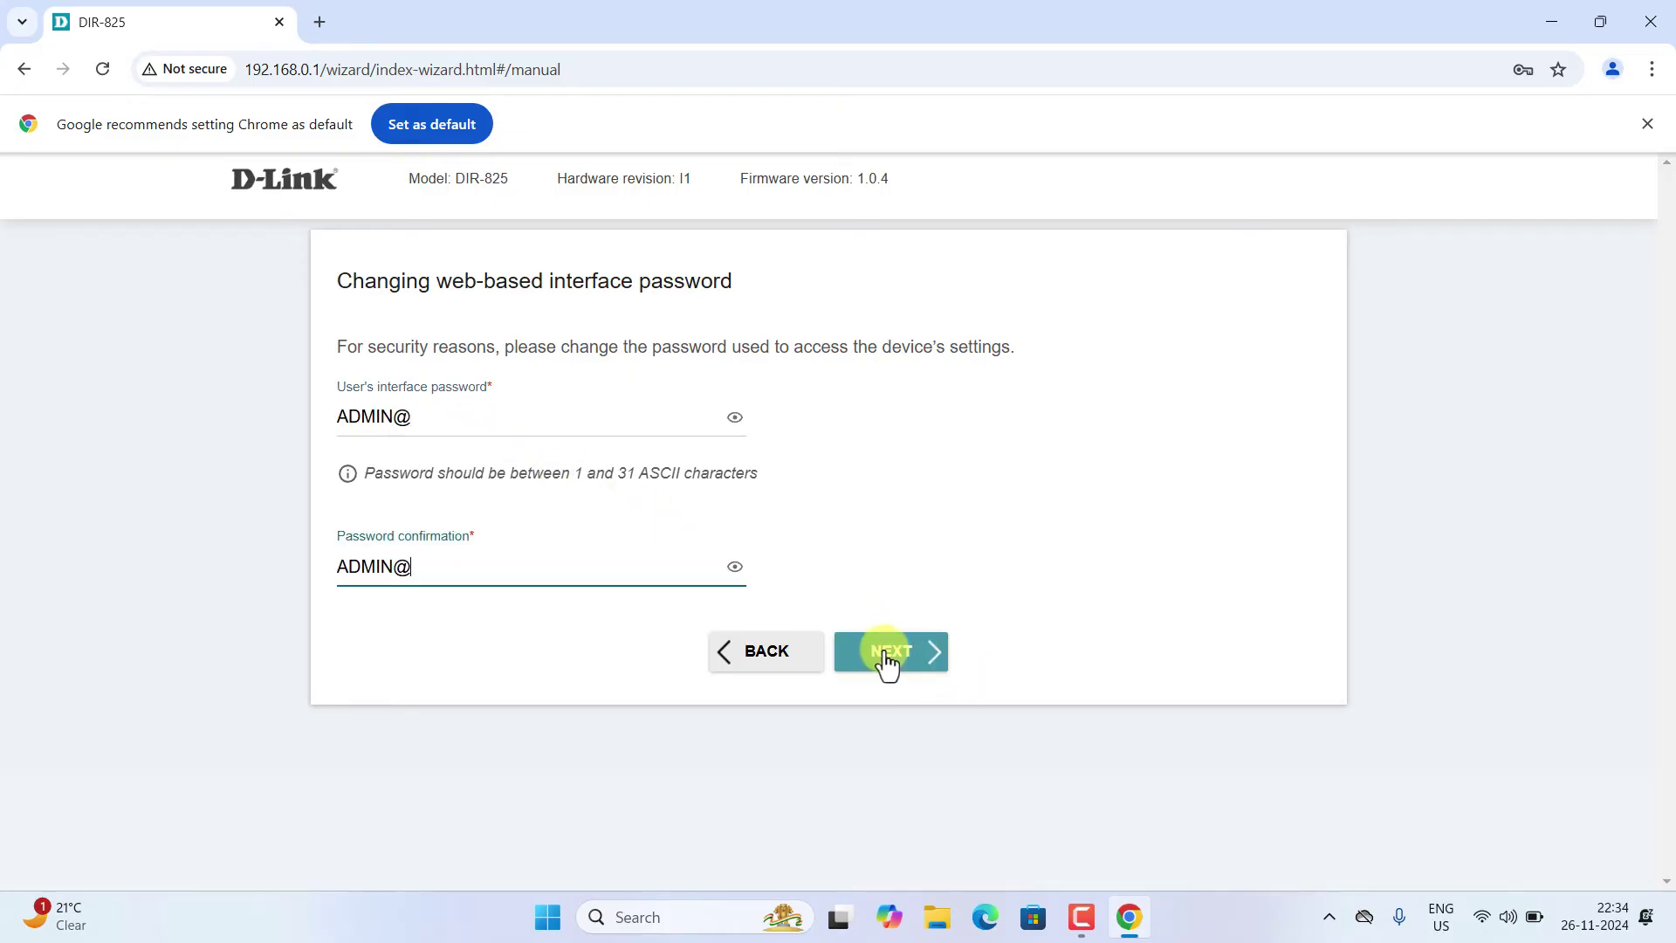
- Submit the interface password and apply the GP_5G_EXT / GP_5G_EXT5G repeater settings
left_click(887, 661)
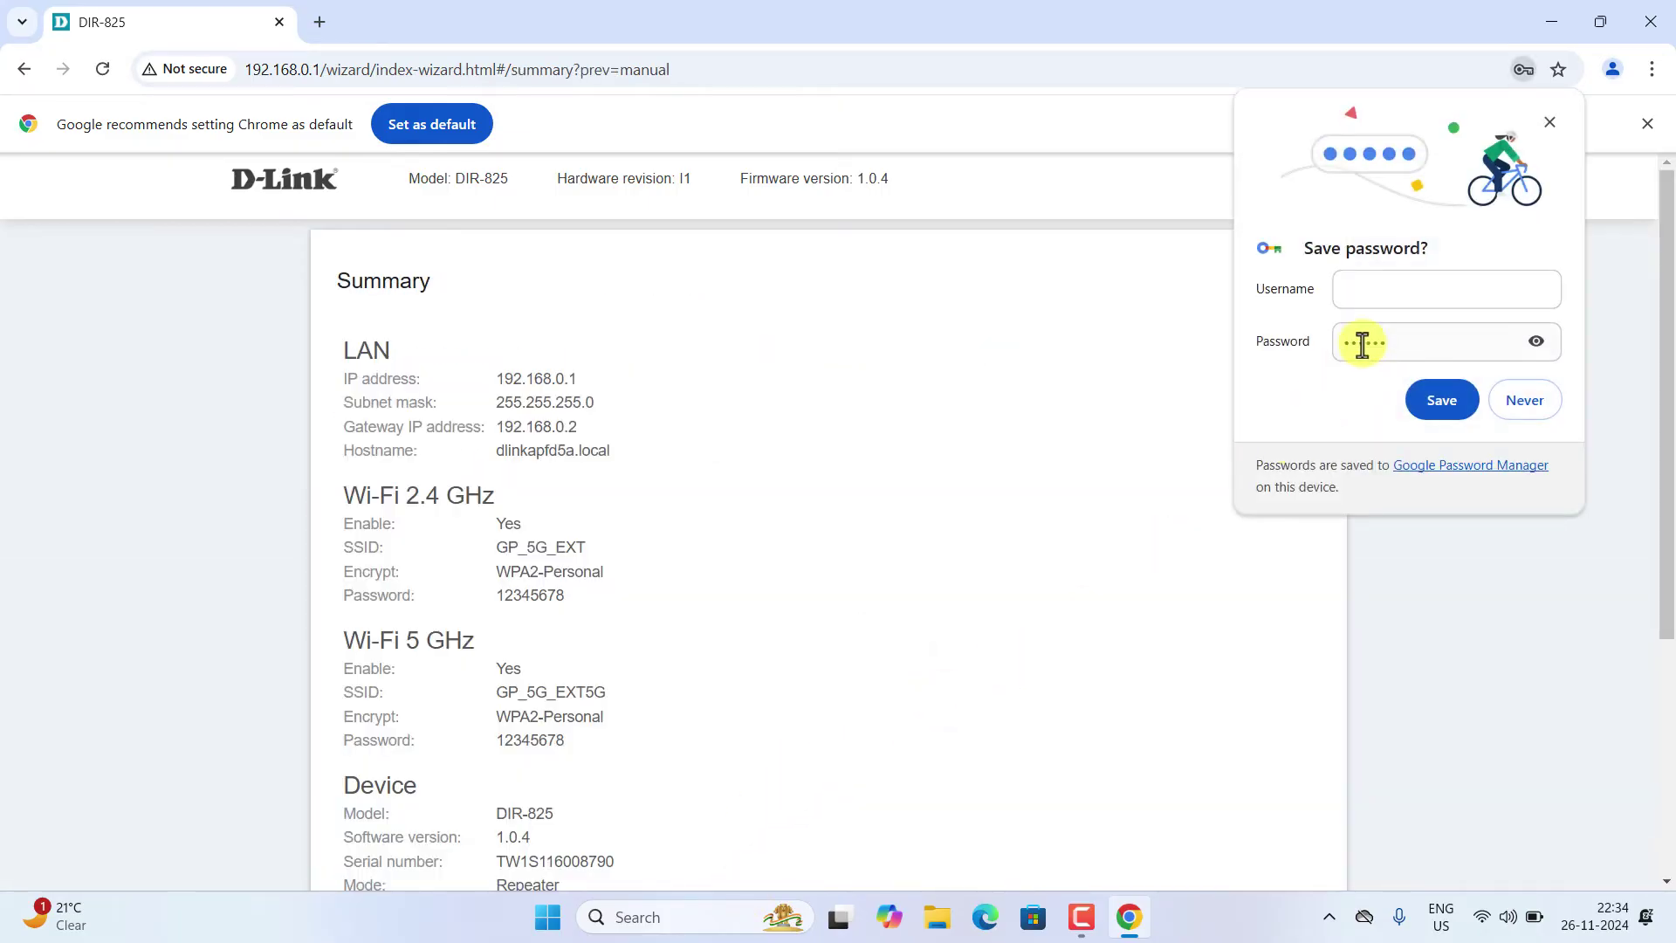
left_click(1489, 398)
scroll(705, 716, "down", 4)
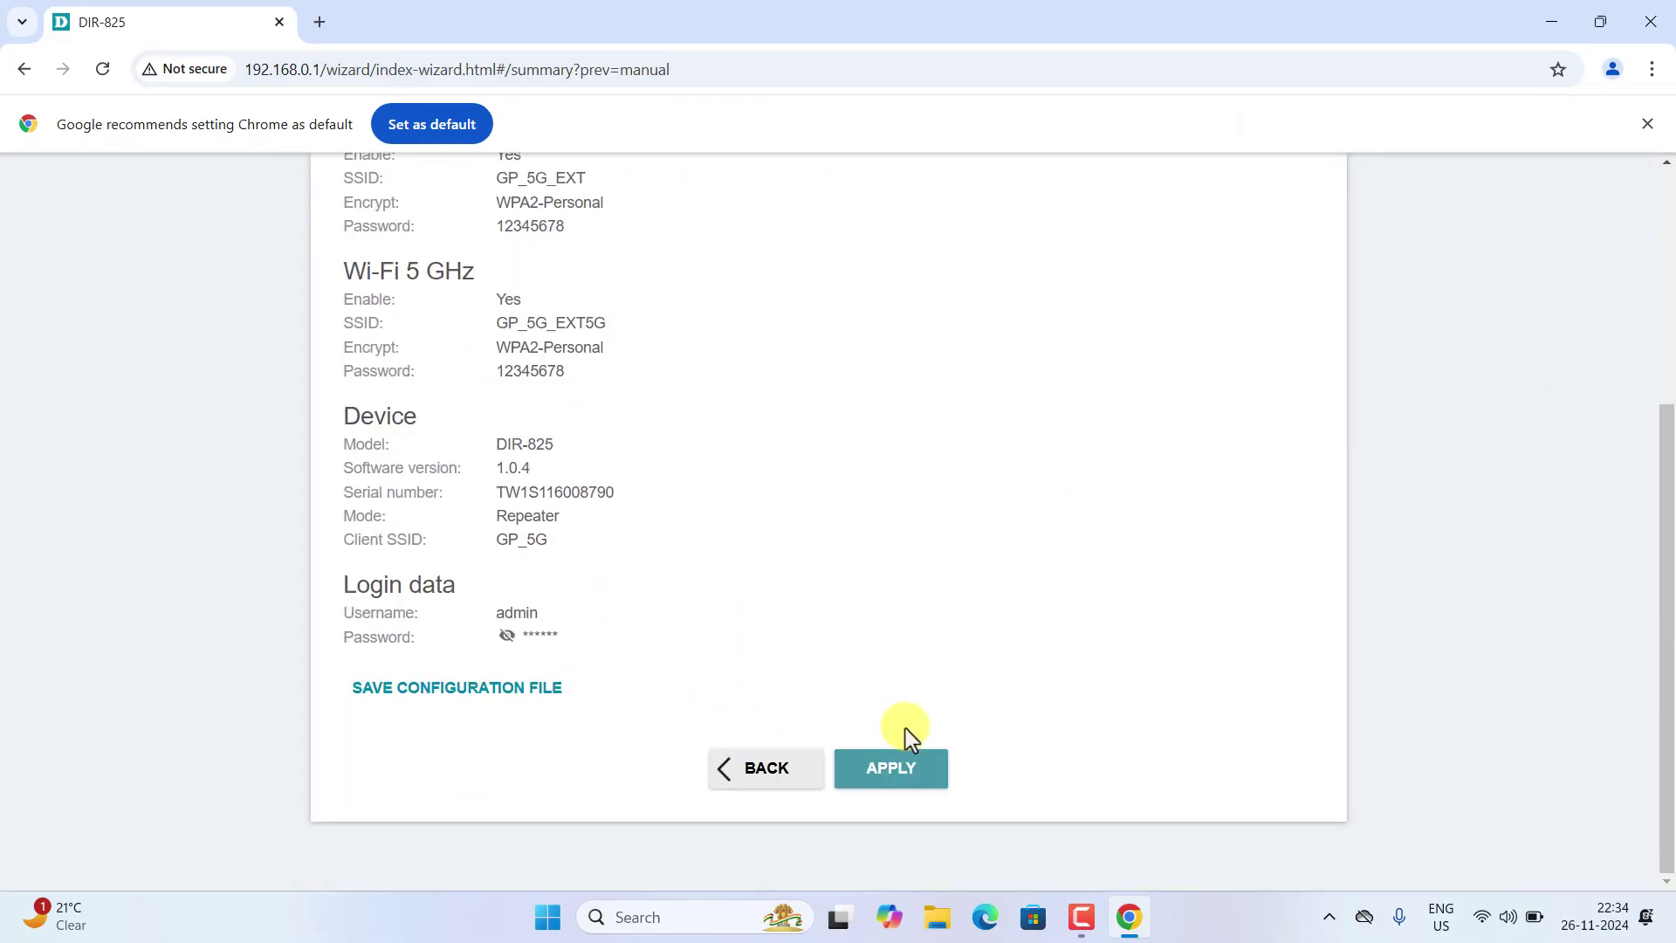
left_click(904, 751)
left_click(921, 206)
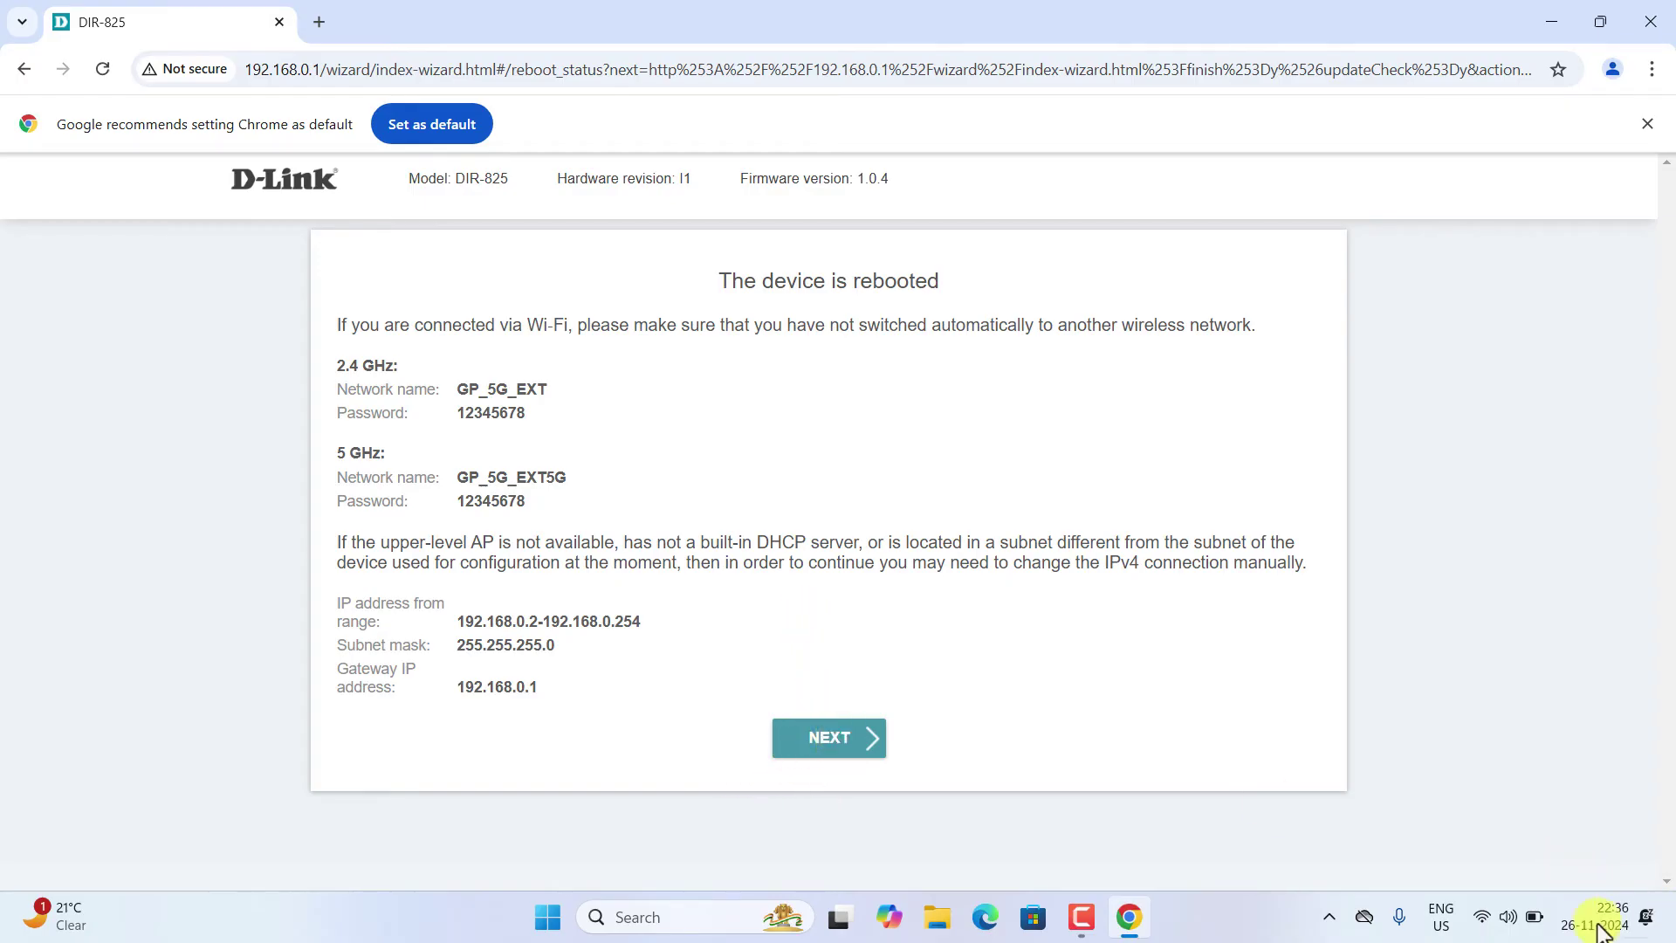
- Connect the laptop to GP_5G_EXT5G with its network security key, then close the Wi-Fi list
left_click(1494, 917)
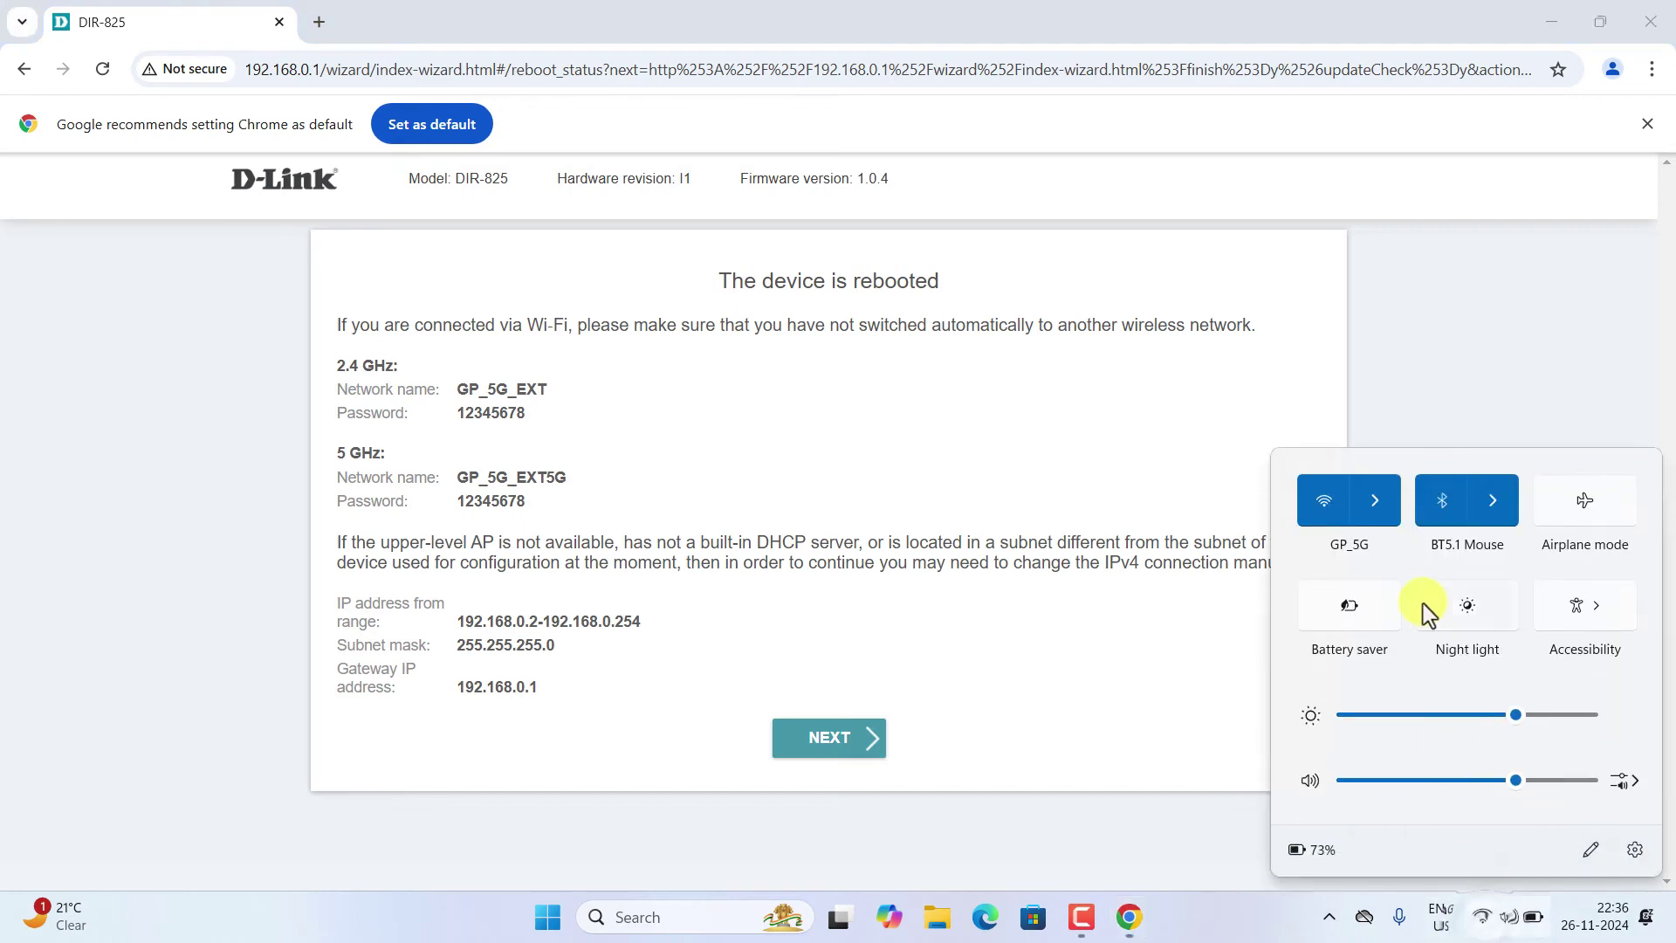
left_click(1366, 516)
scroll(1405, 662, "down", 4)
scroll(1410, 650, "up", 5)
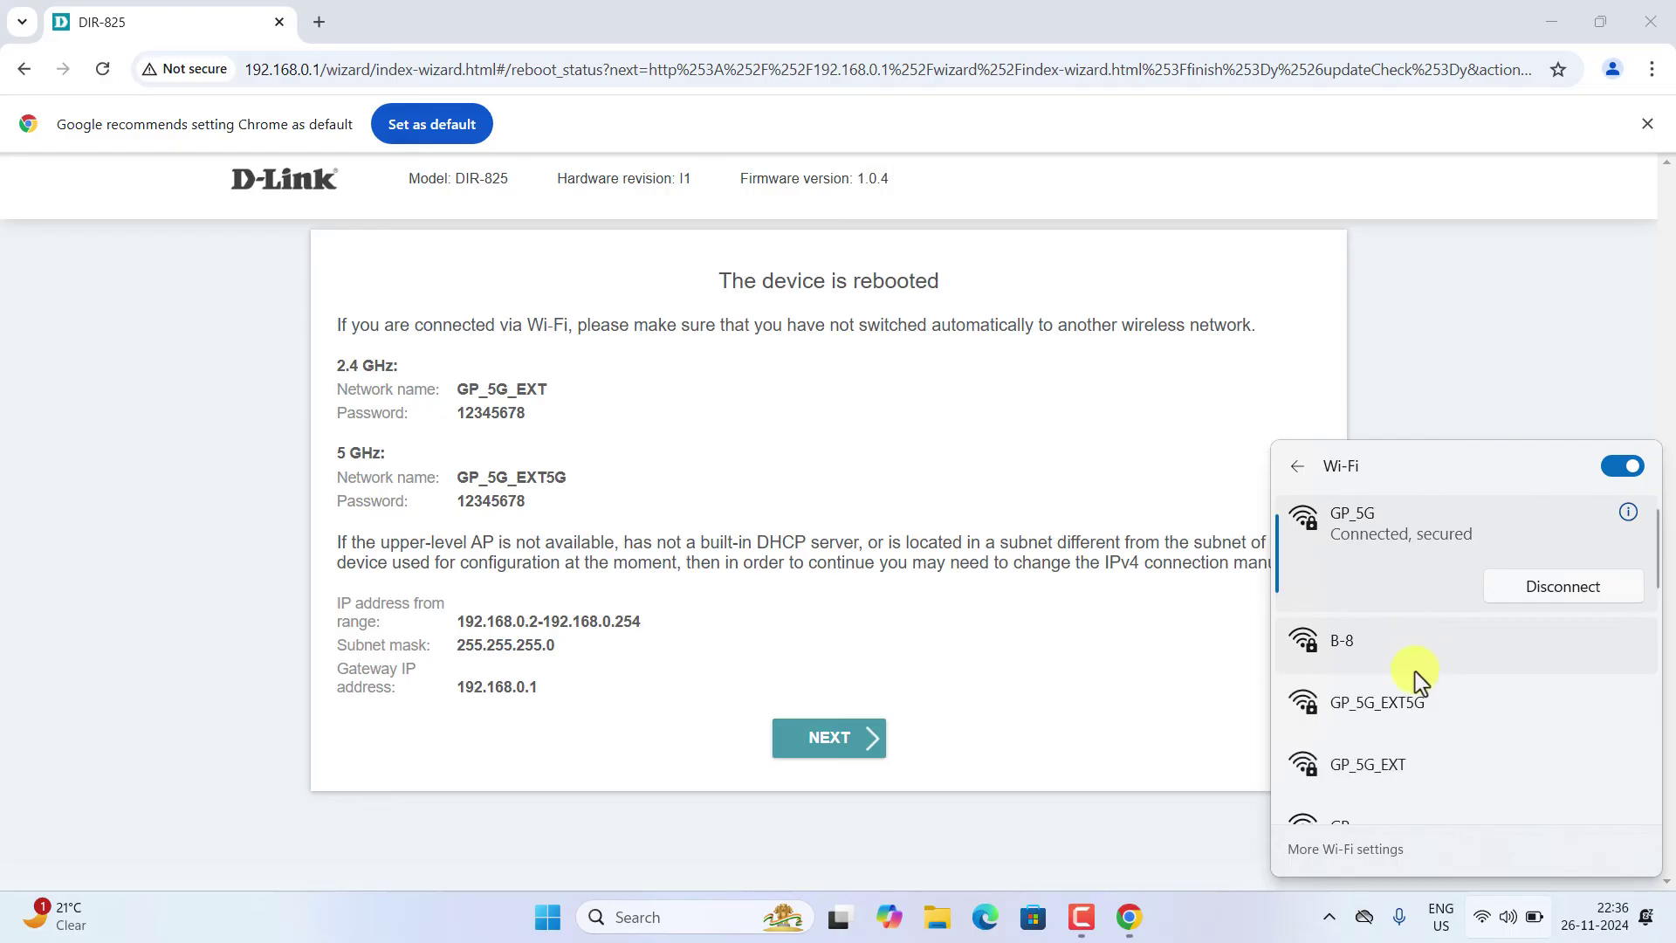
scroll(1431, 714, "down", 1)
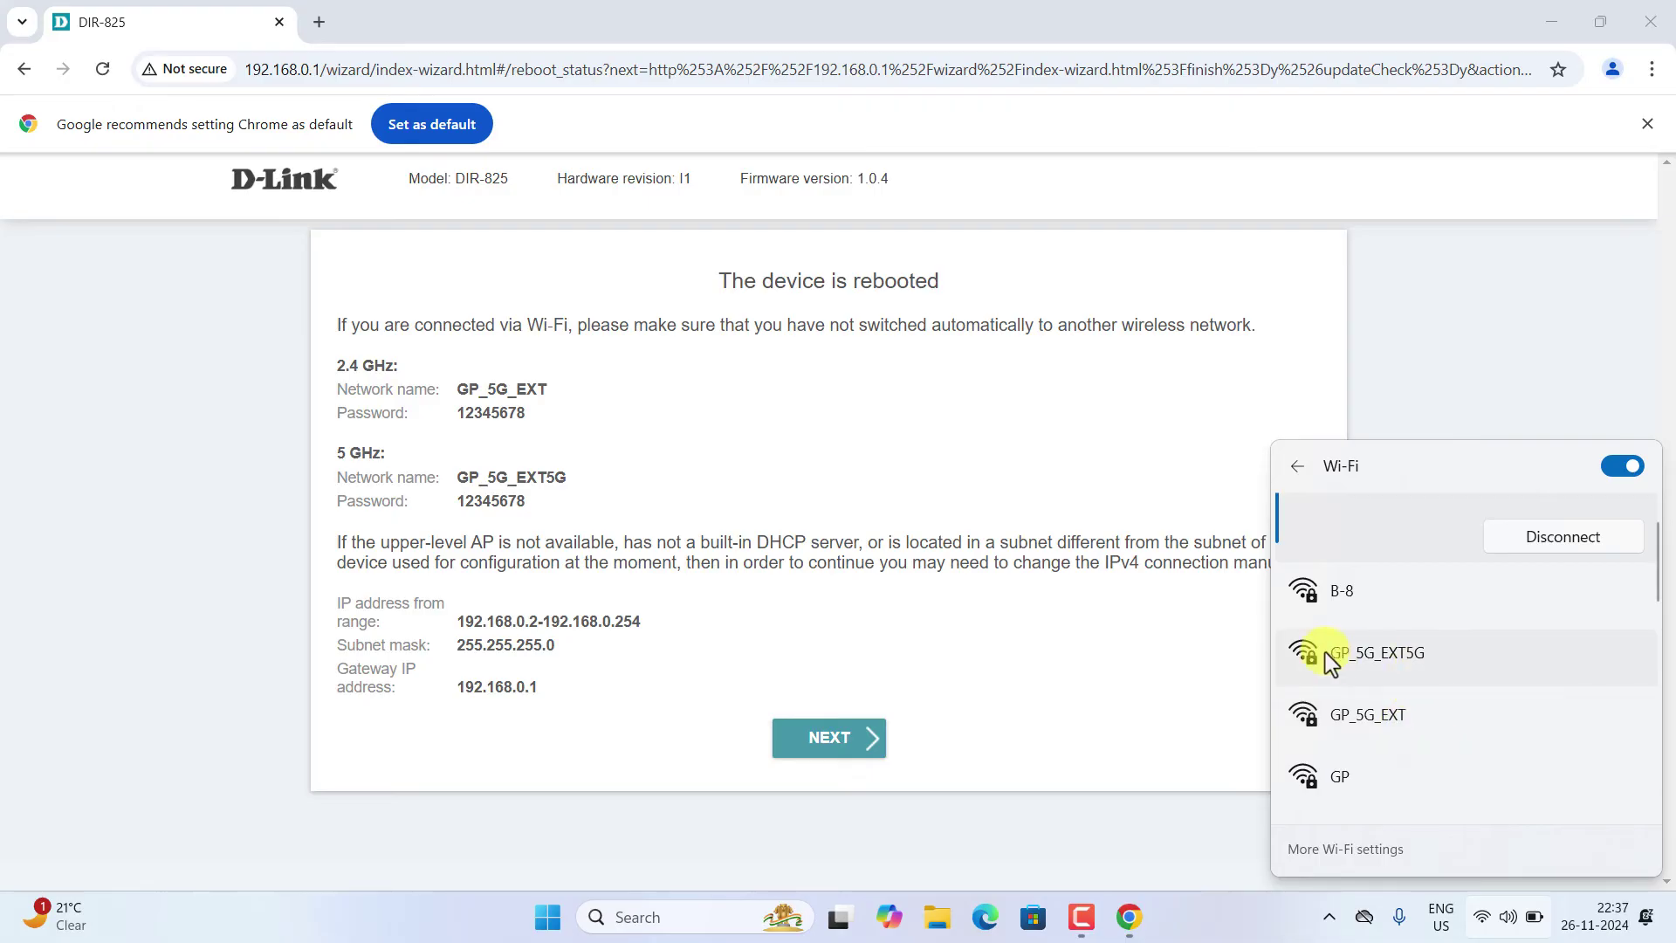
left_click(1395, 653)
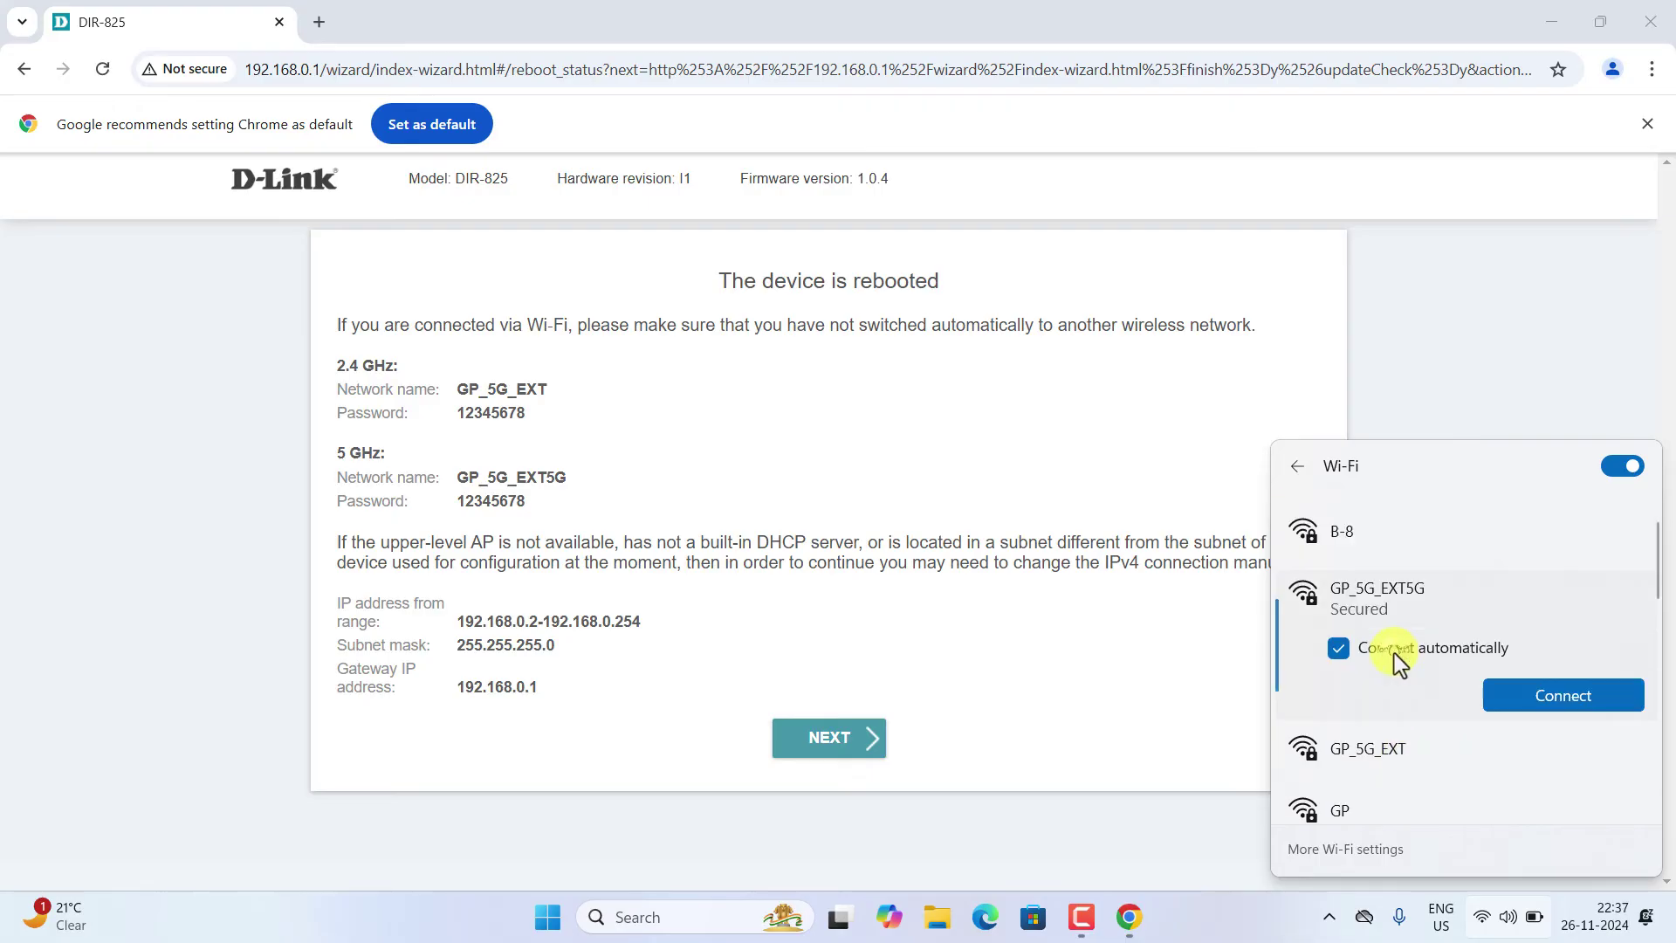
left_click(1505, 698)
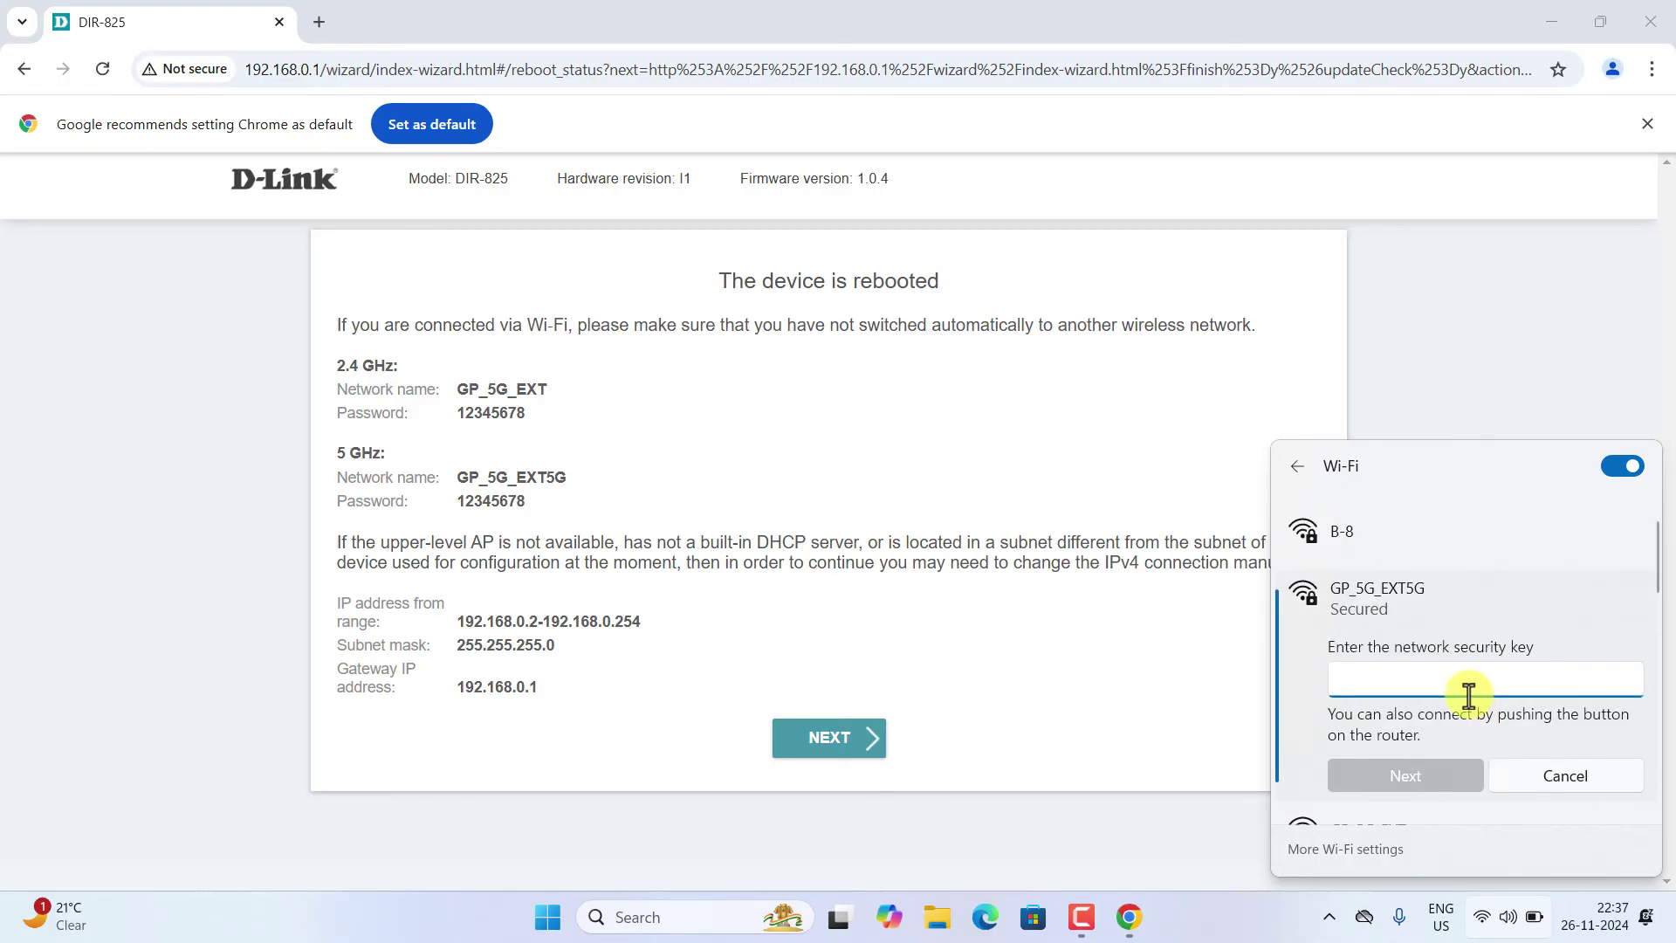
type("12345678")
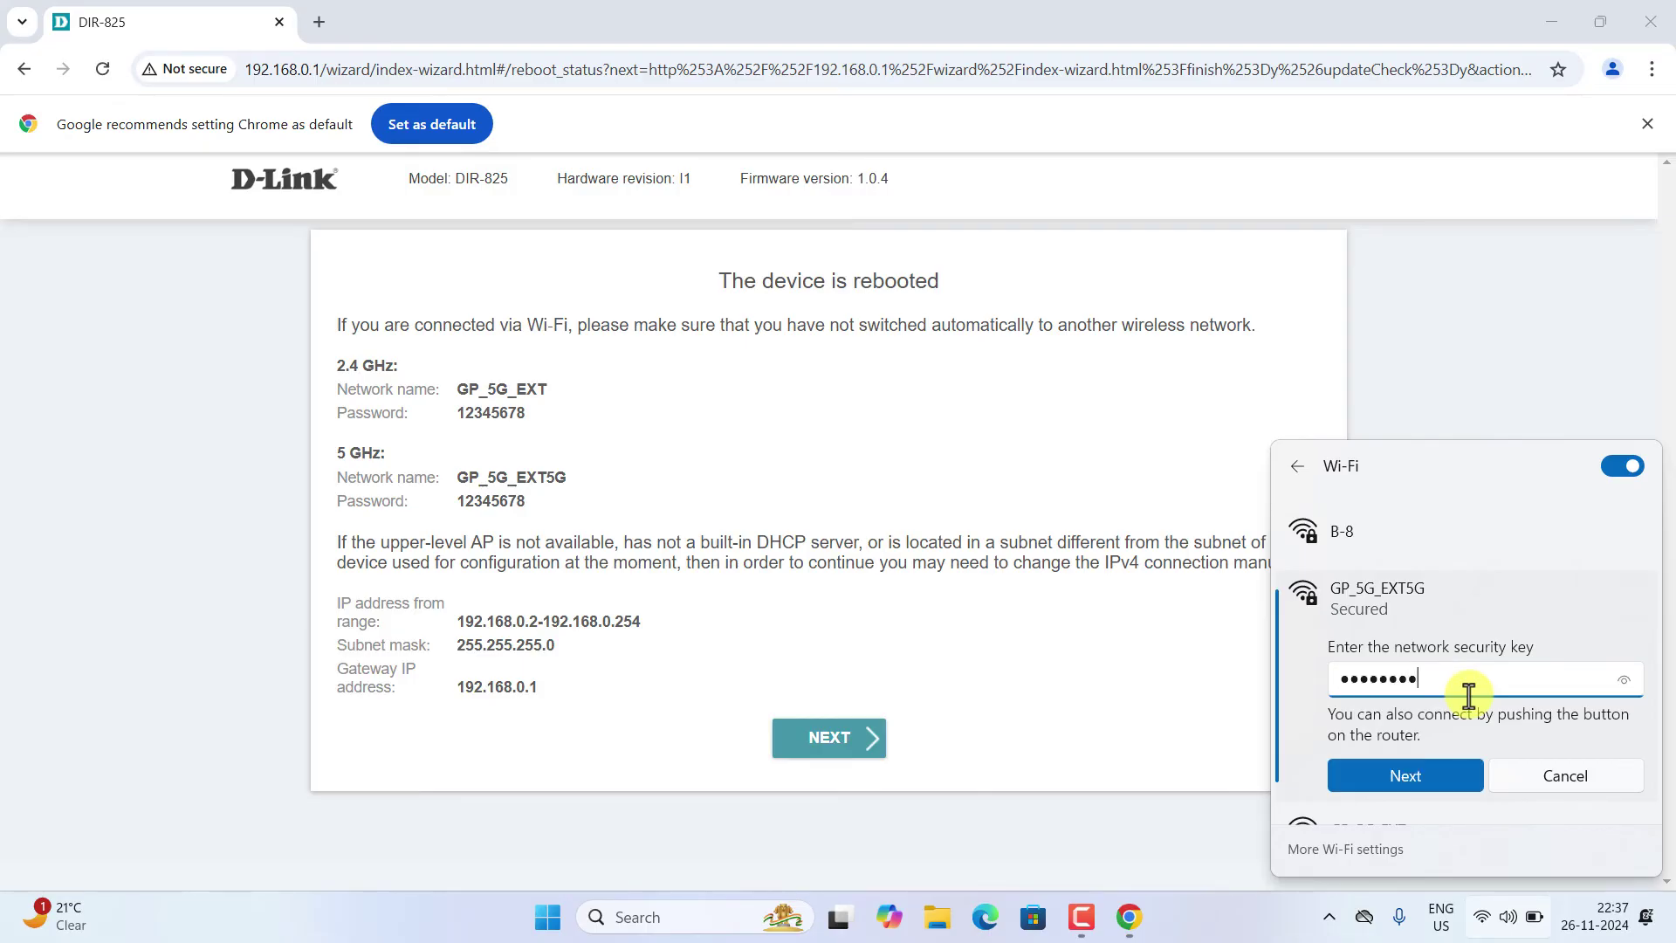
left_click(1448, 778)
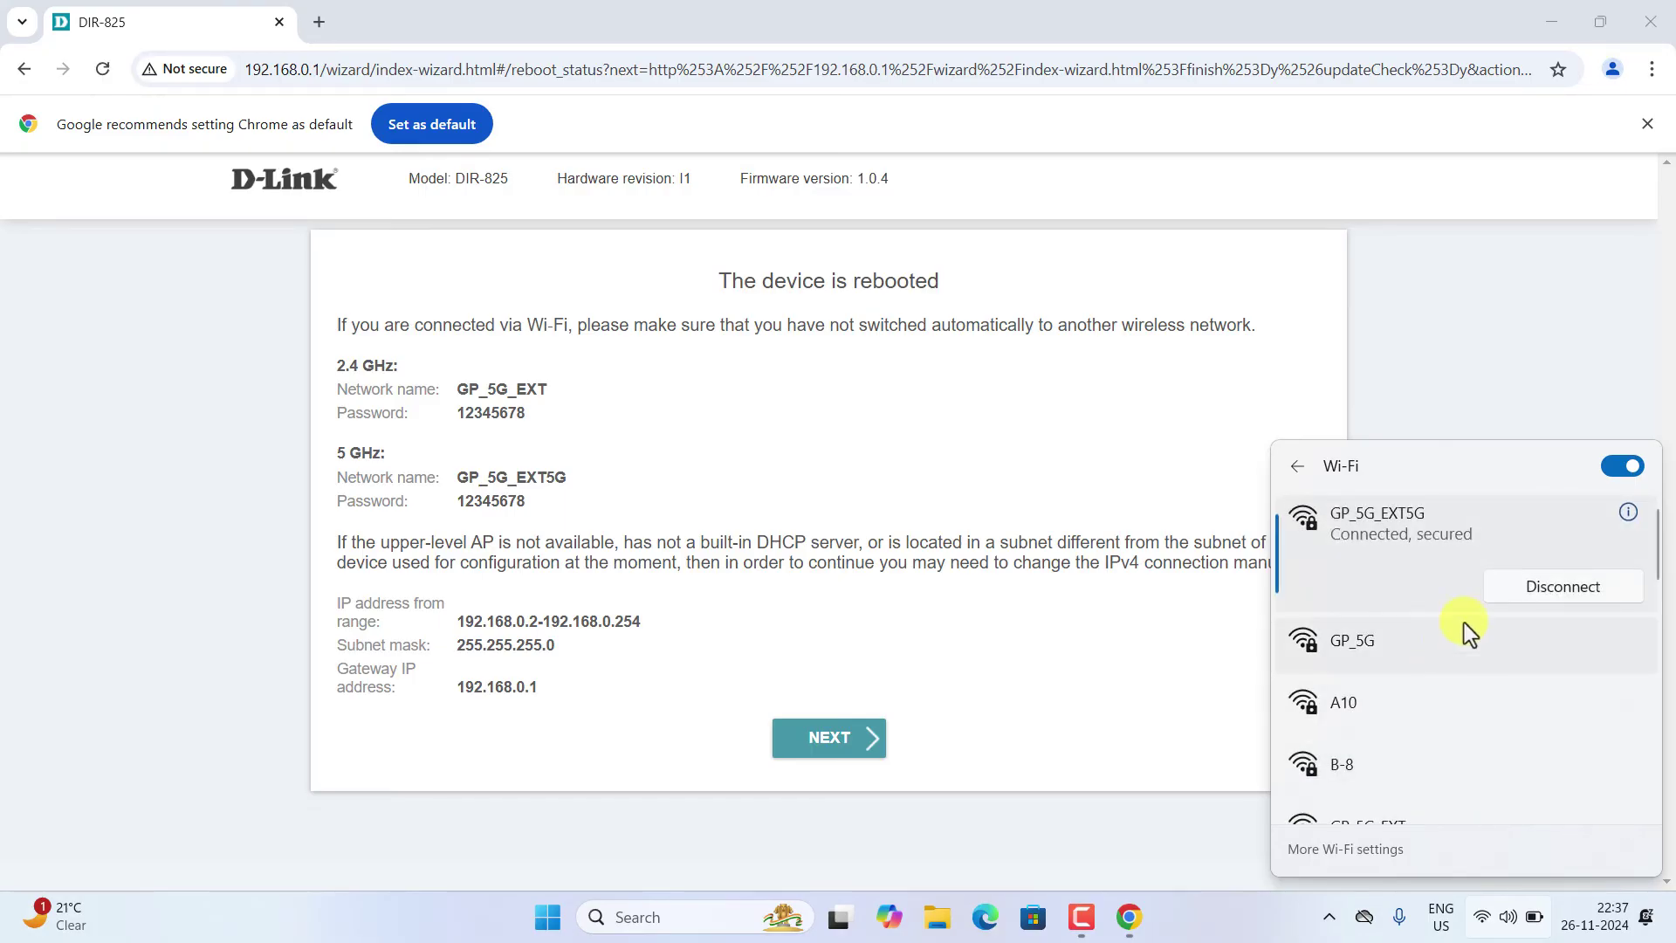
left_click(875, 708)
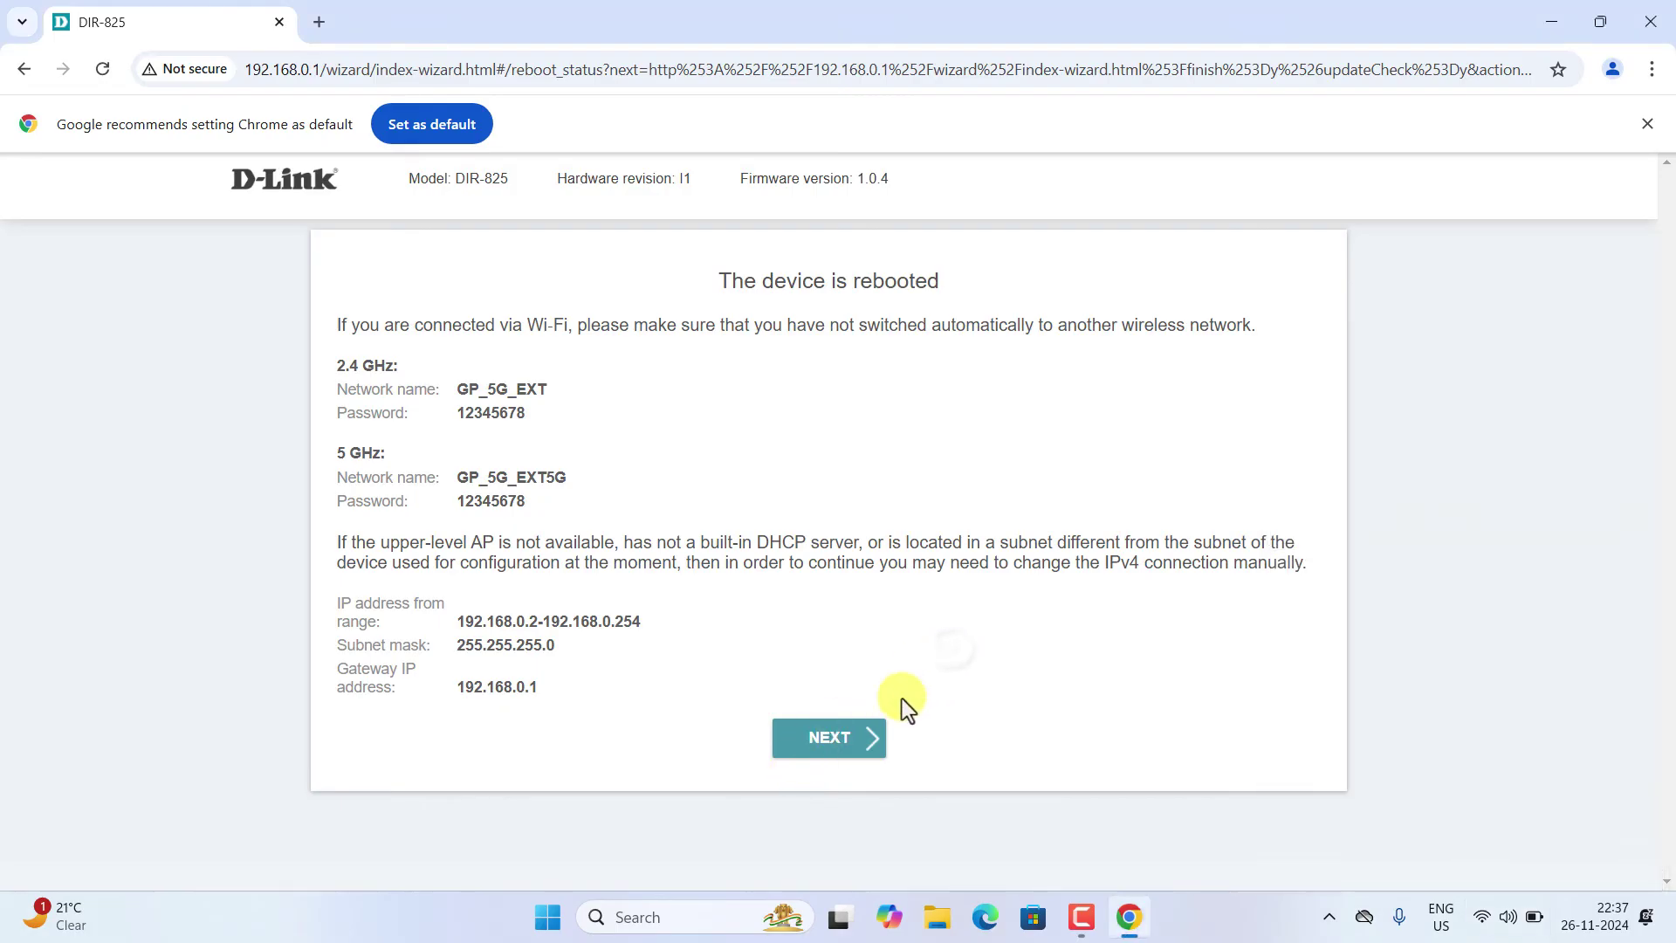
- Continue past the reboot notice until the check reports 'Failed to get access to the device'
left_click(821, 749)
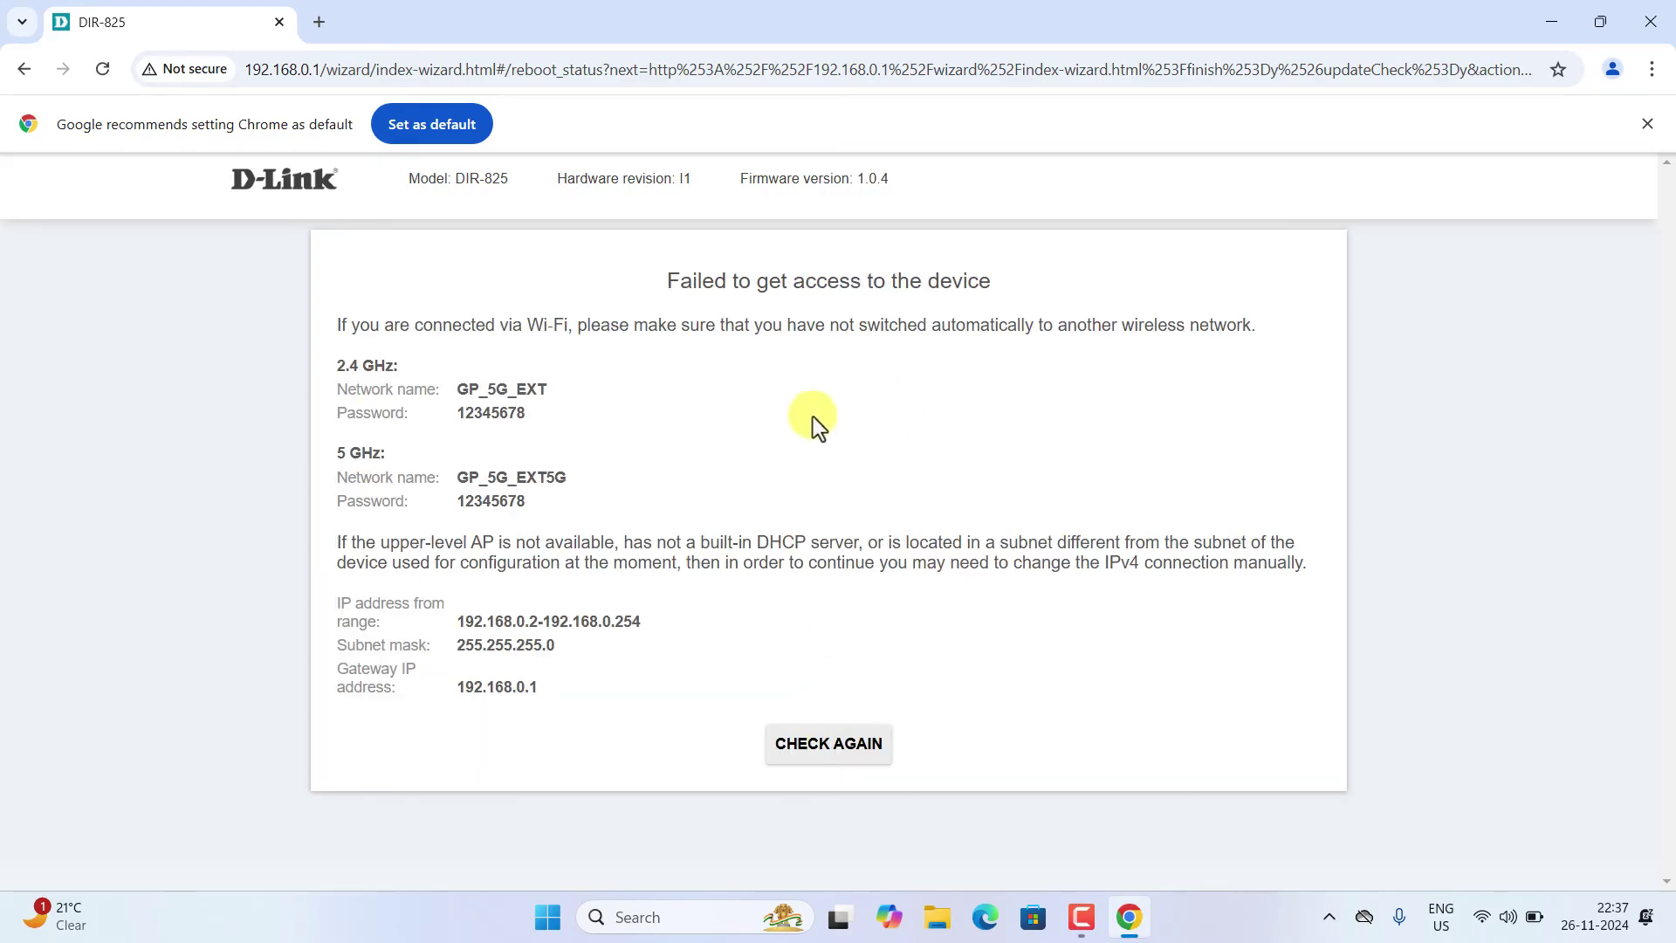
left_click_drag(674, 284, 947, 281)
left_click(630, 285)
- In a new browser tab, search Google for 'youtube'
left_click(316, 22)
left_click(332, 77)
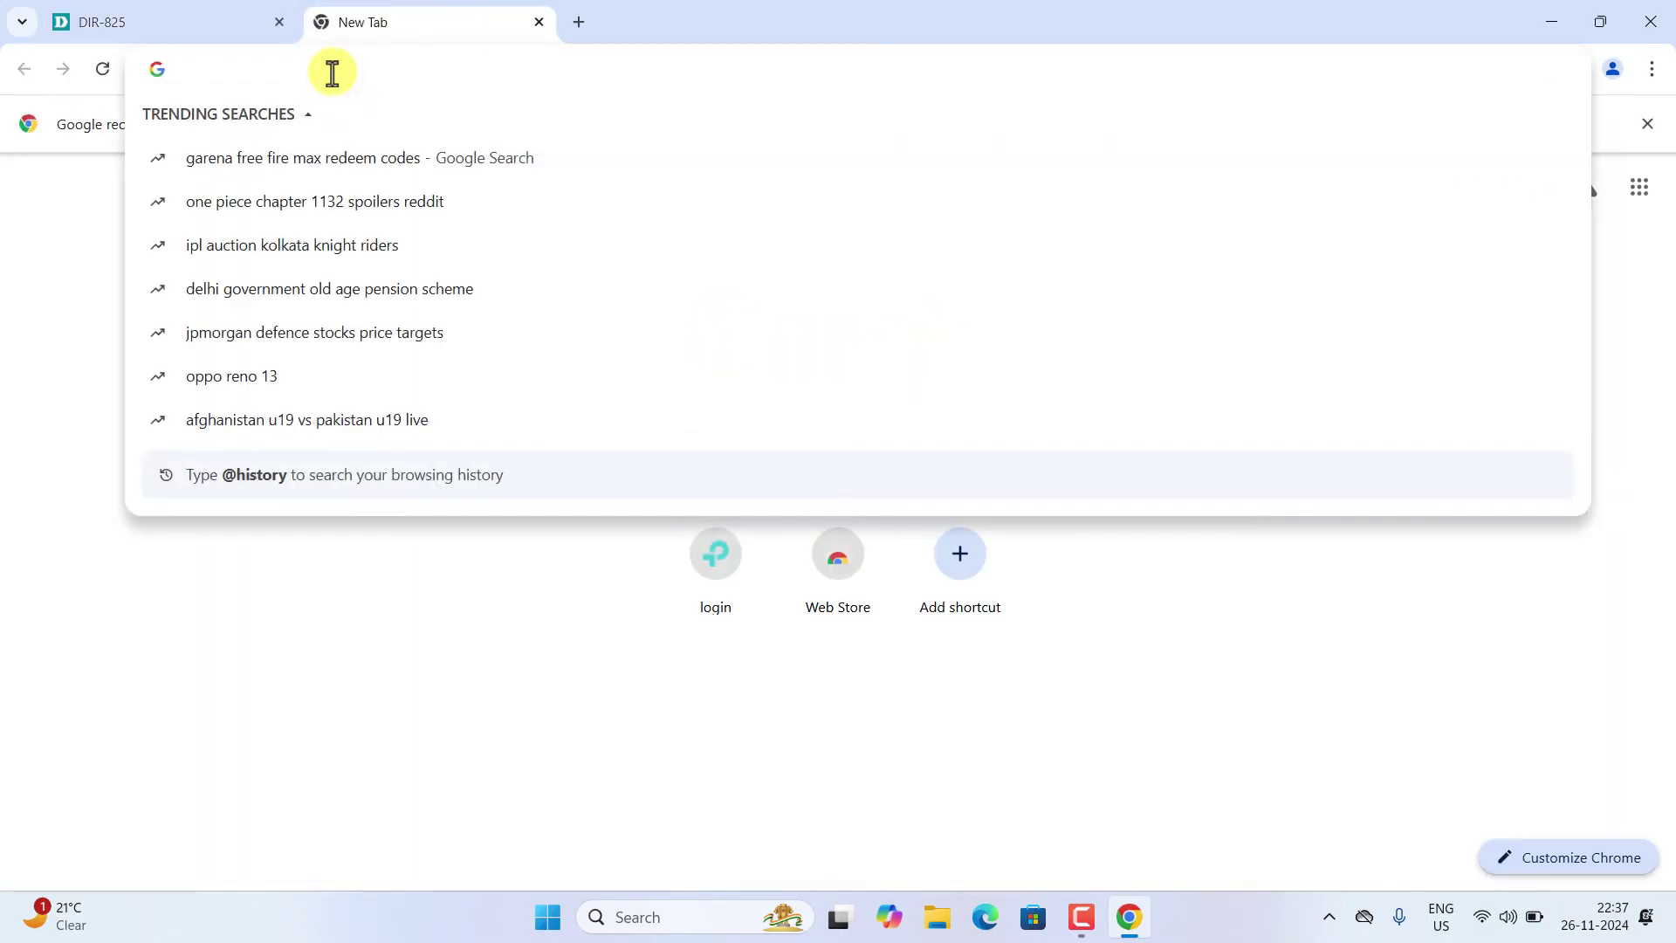
type("you")
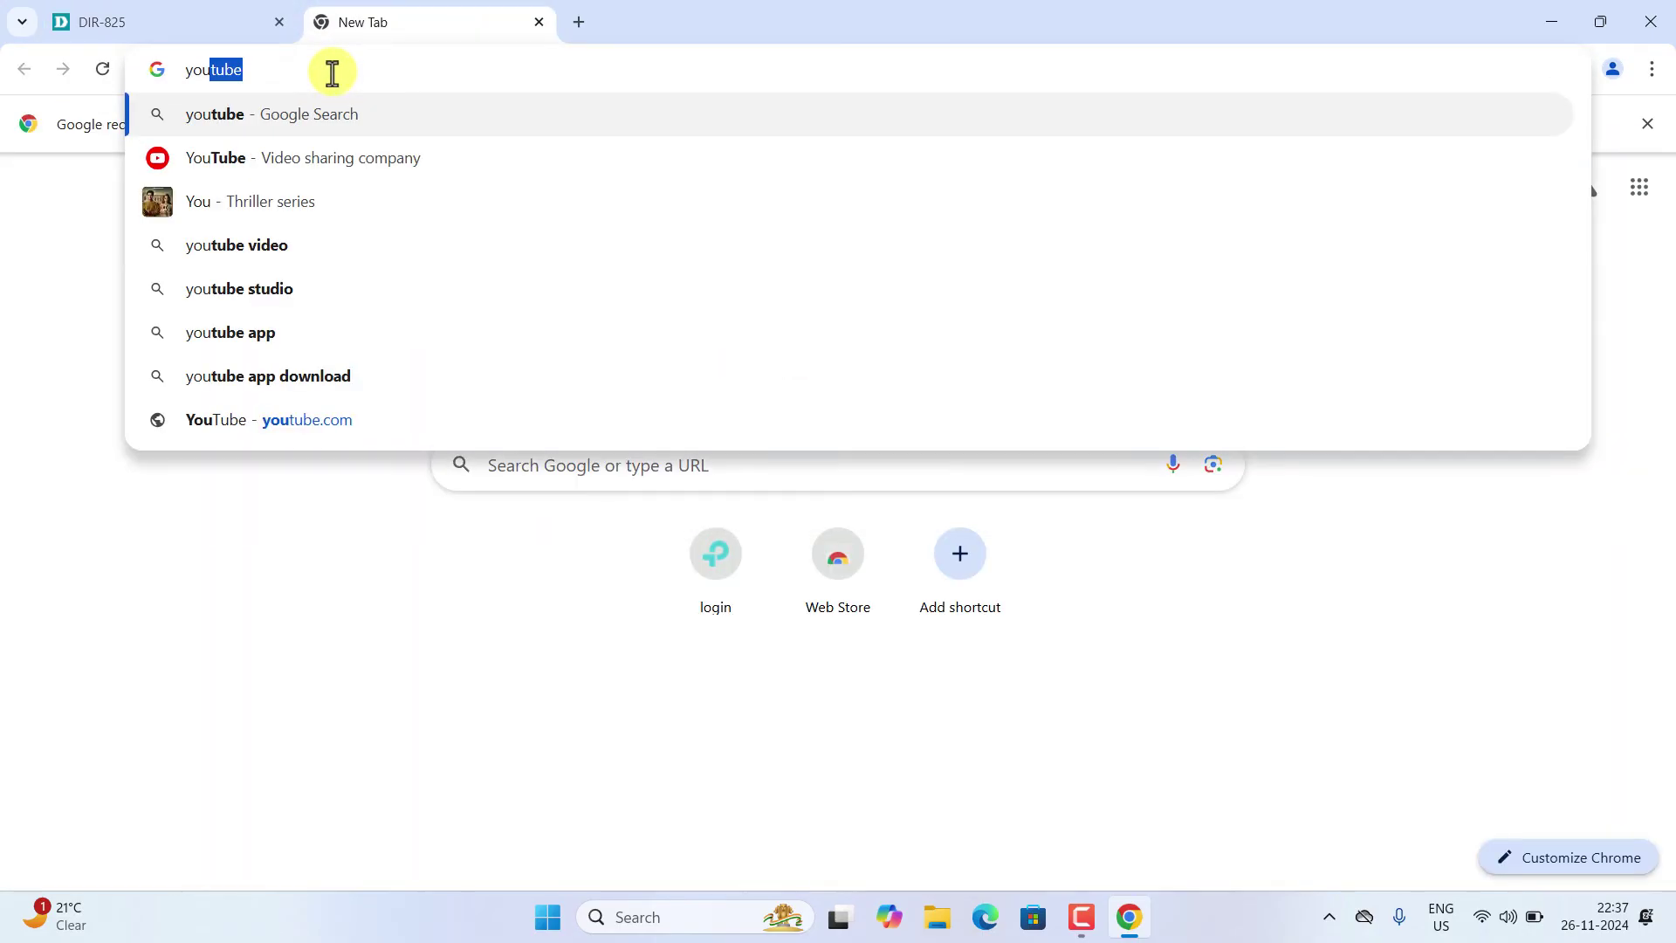
key("Return")
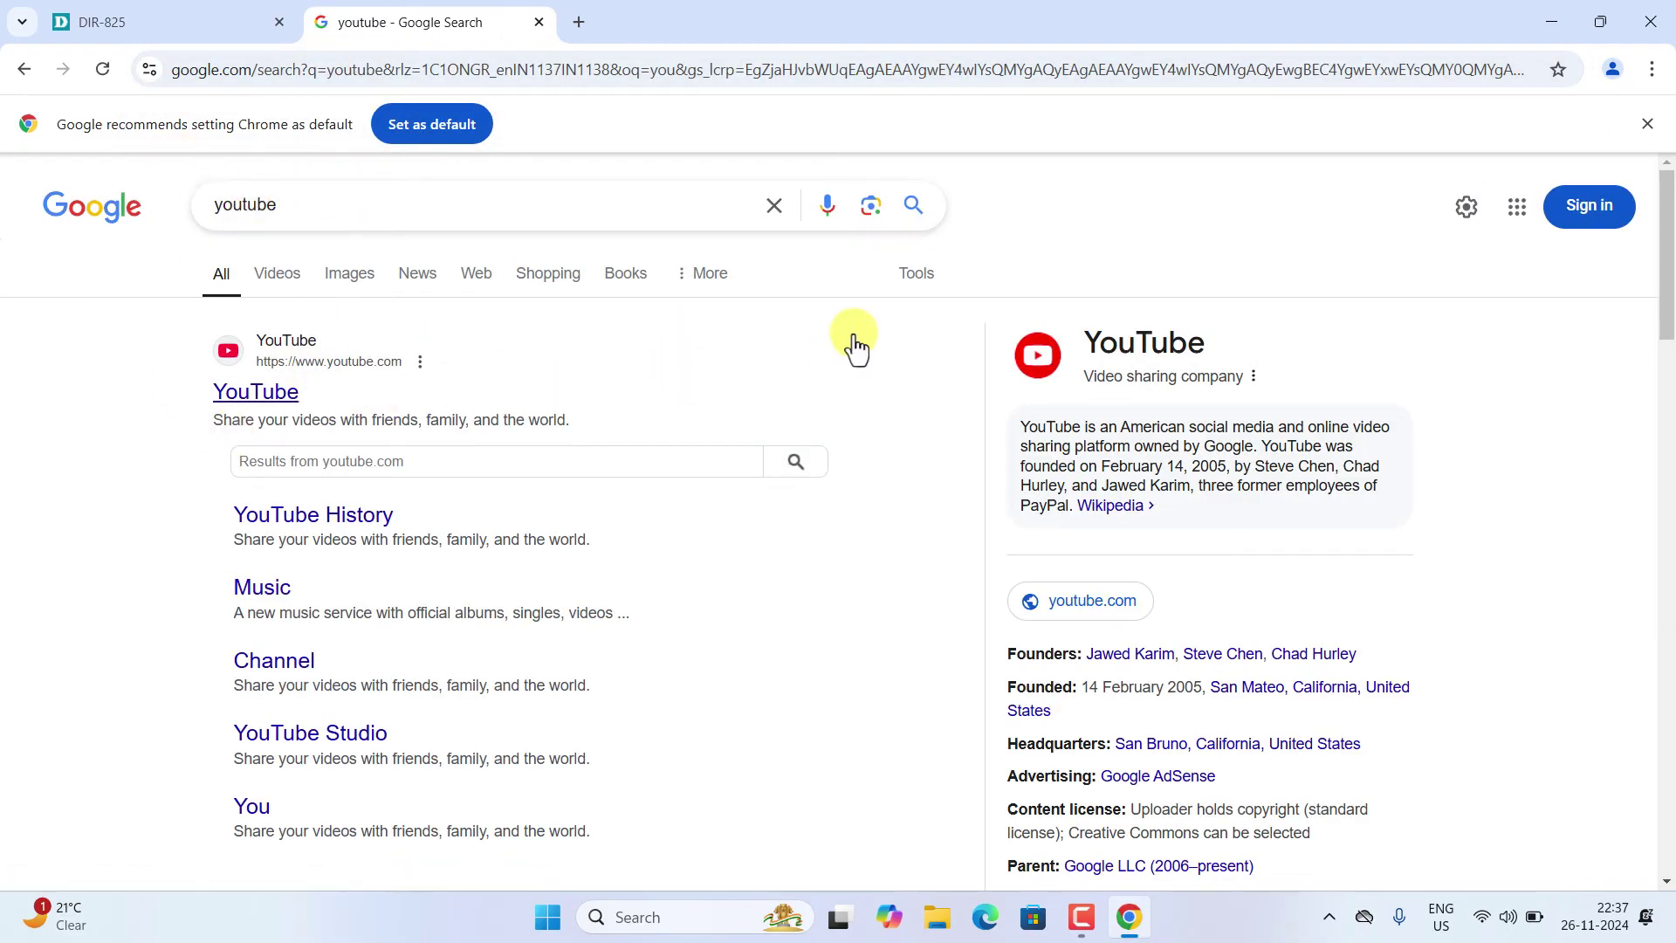
- Switch the laptop's Wi-Fi from GP_5G_EXT5G to GP_5G, then open the YouTube search result
left_click(1482, 916)
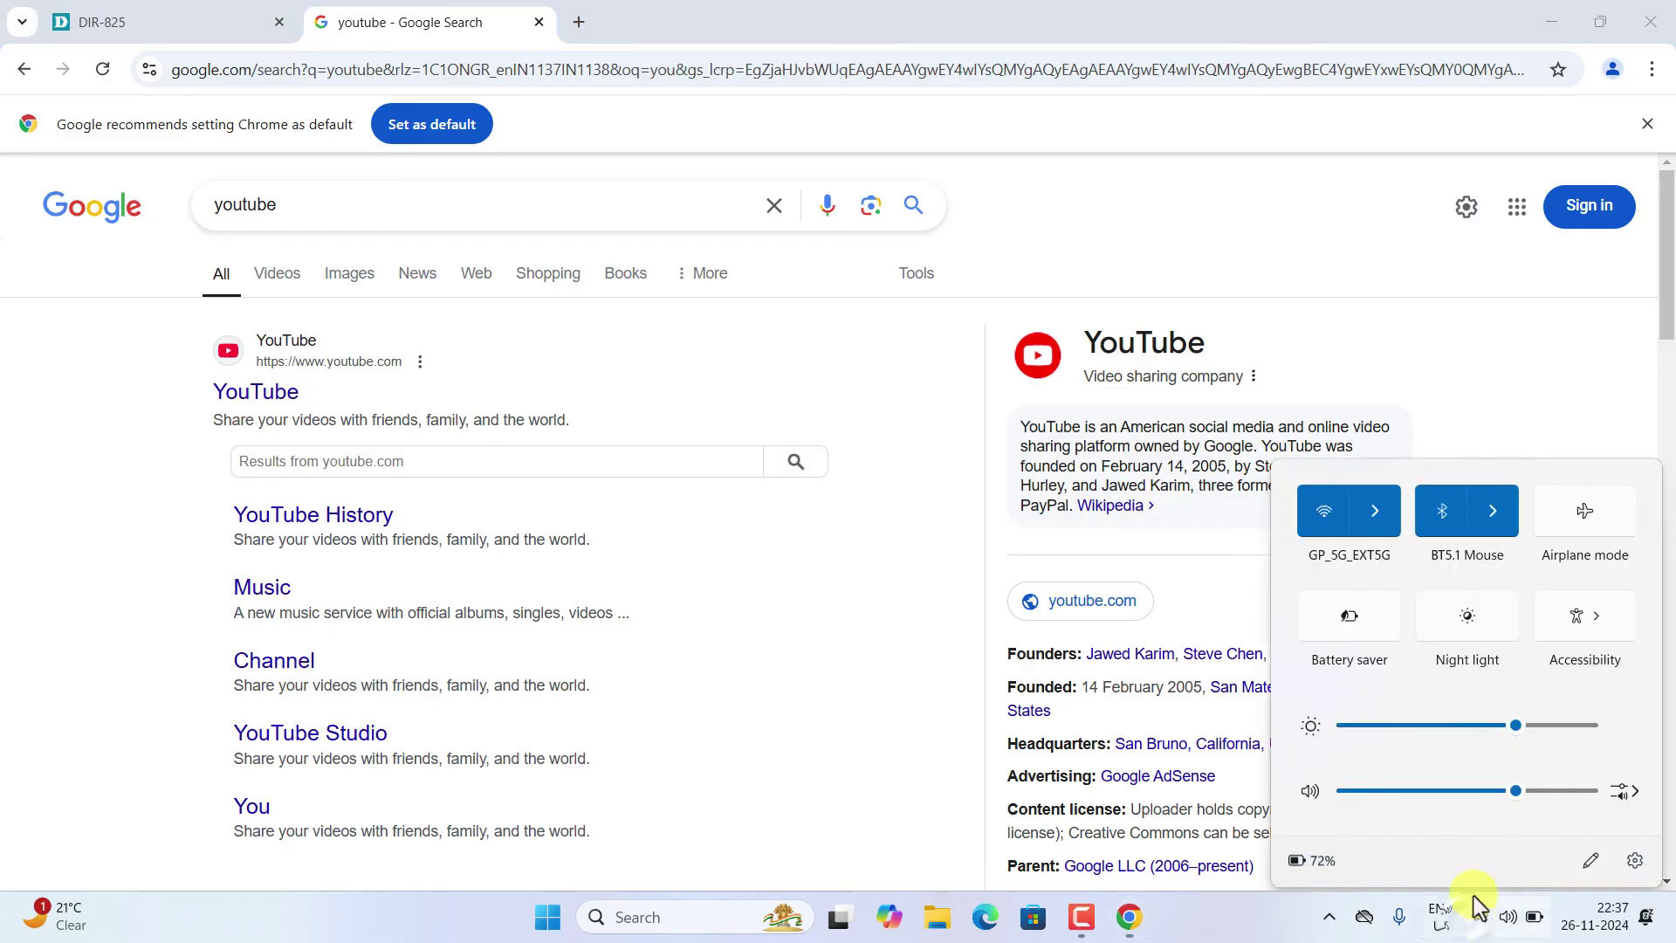
left_click(1369, 489)
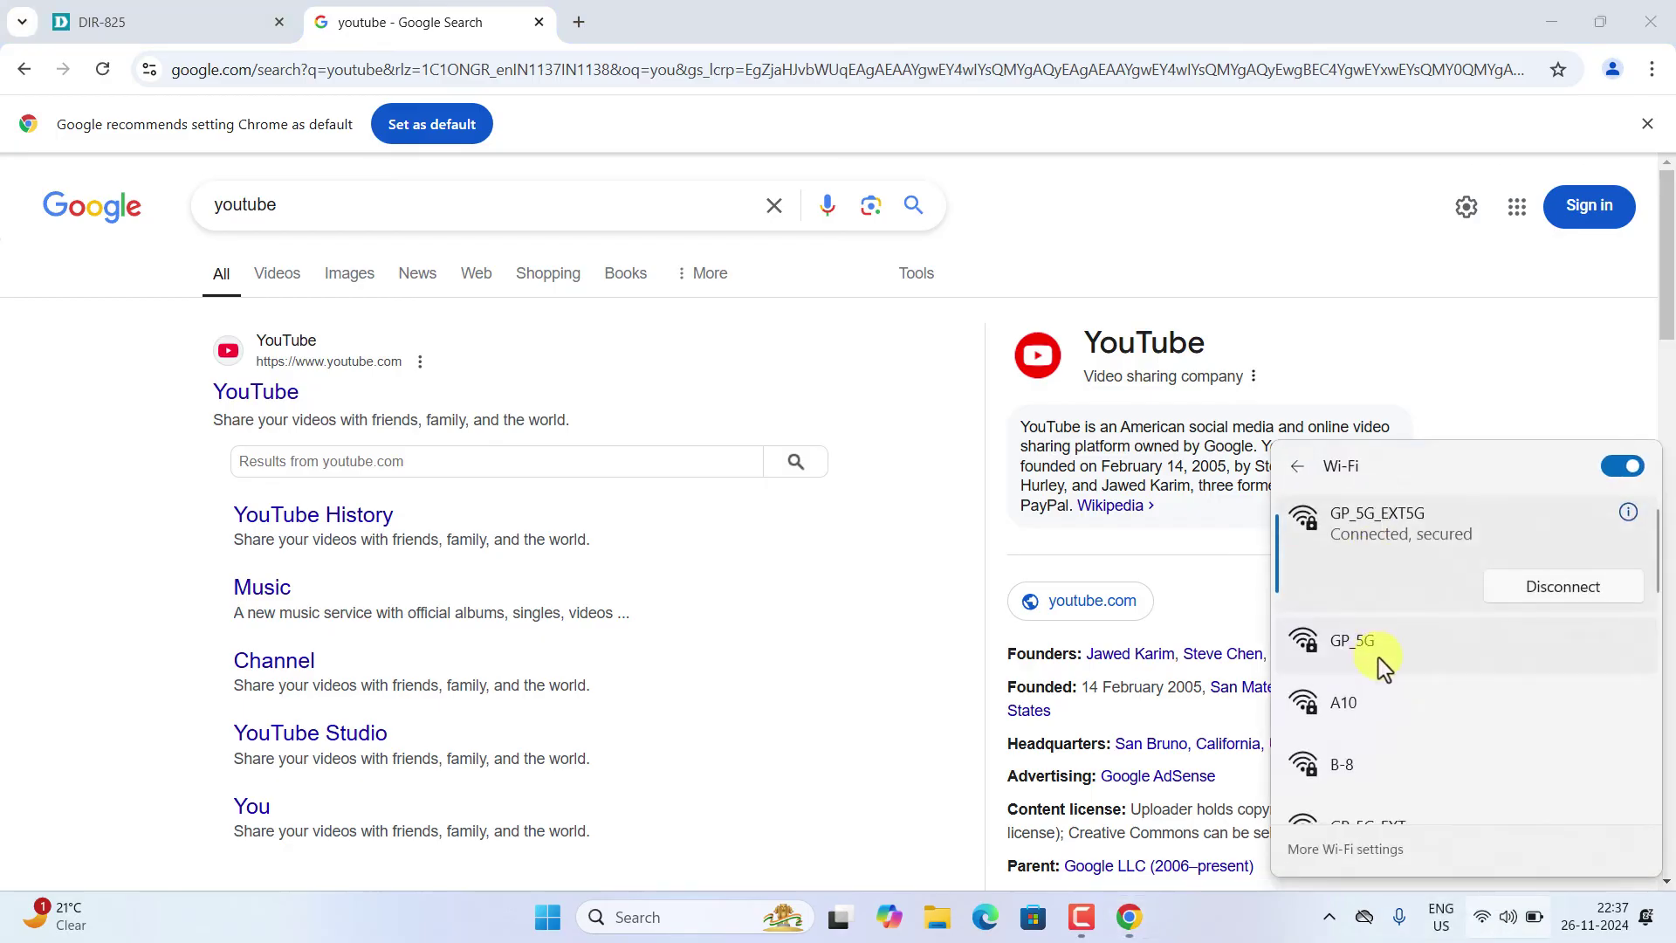
scroll(1388, 672, "down", 1)
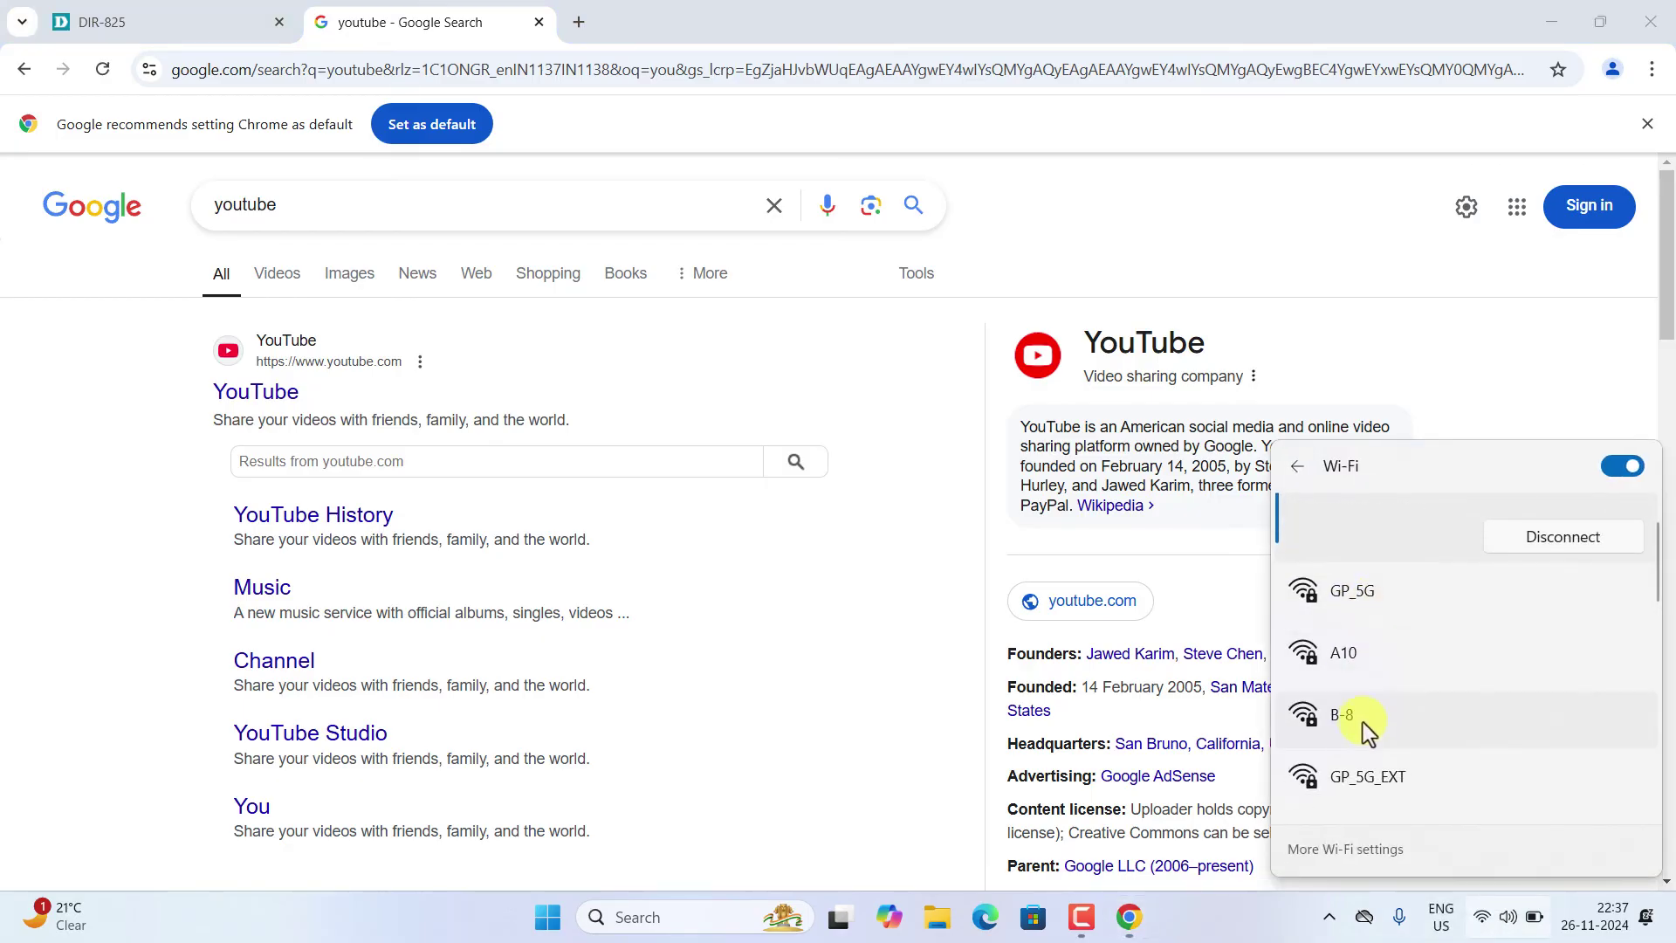
scroll(1377, 681, "down", 2)
scroll(1375, 678, "up", 3)
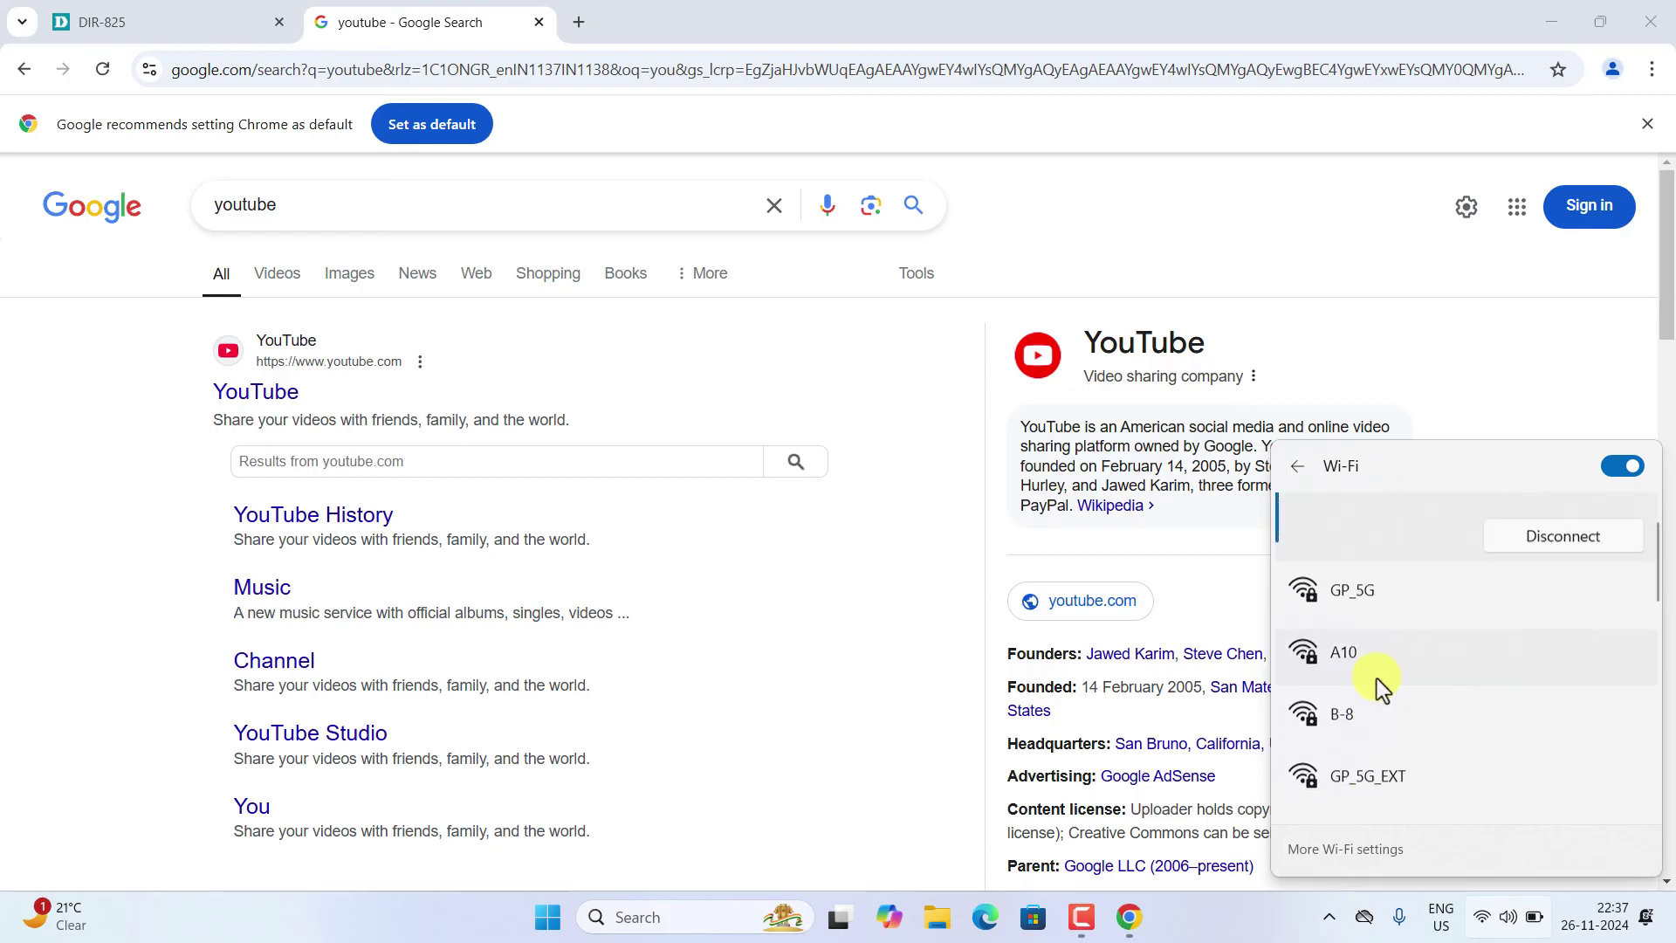
left_click(1362, 638)
left_click(1552, 693)
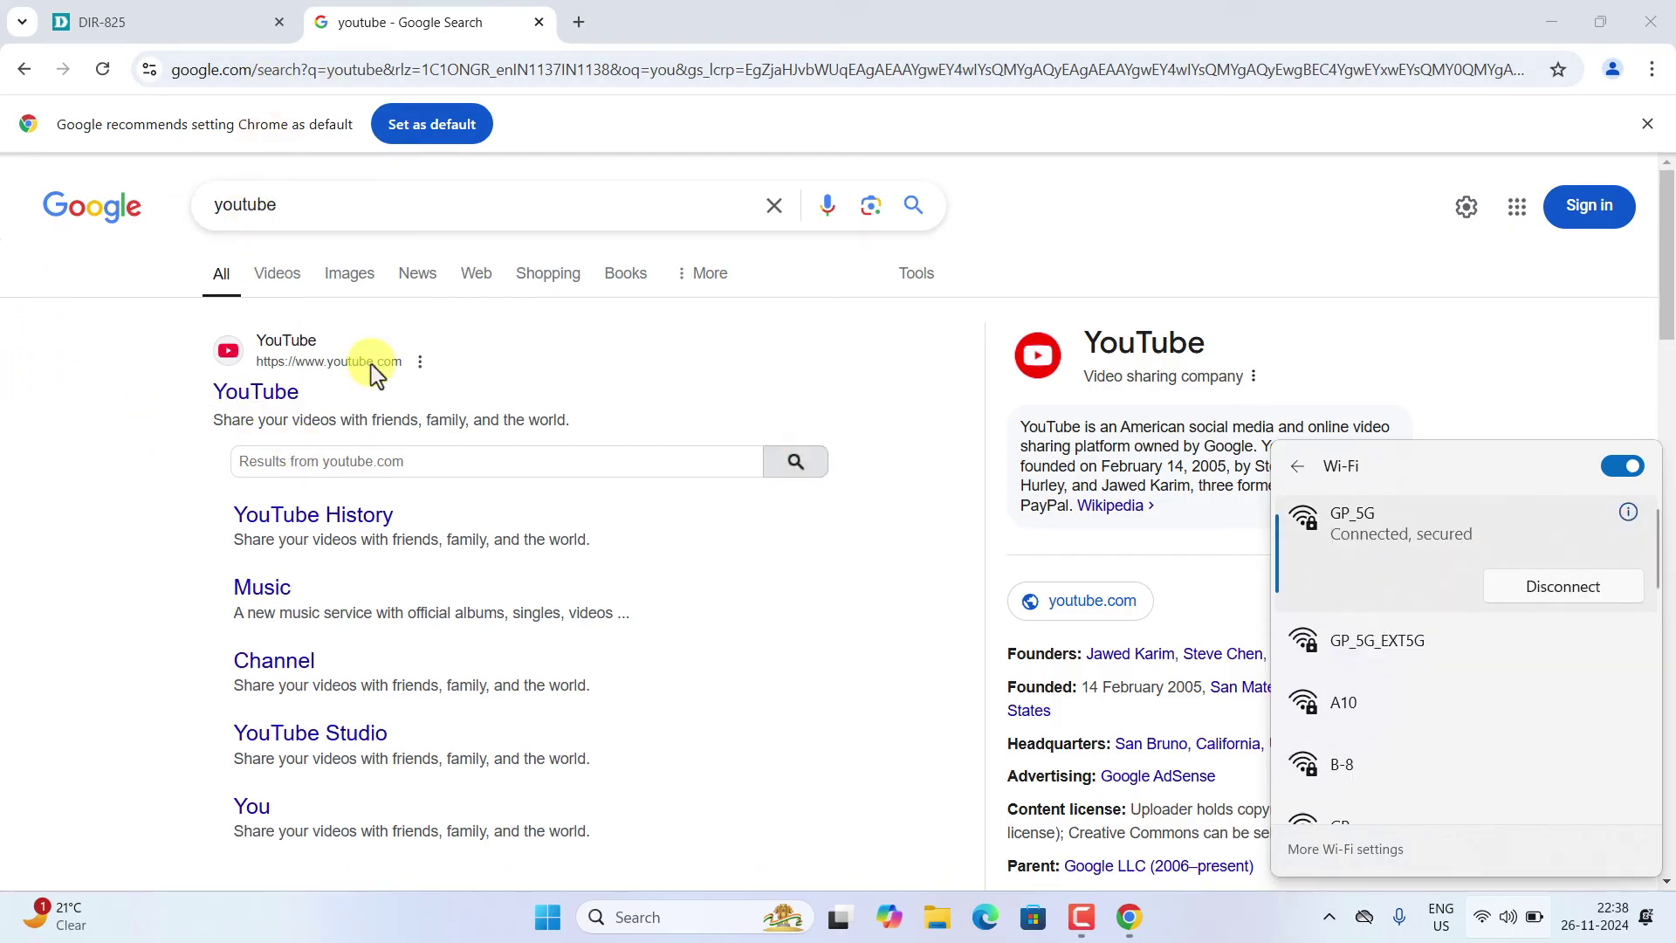
left_click(238, 353)
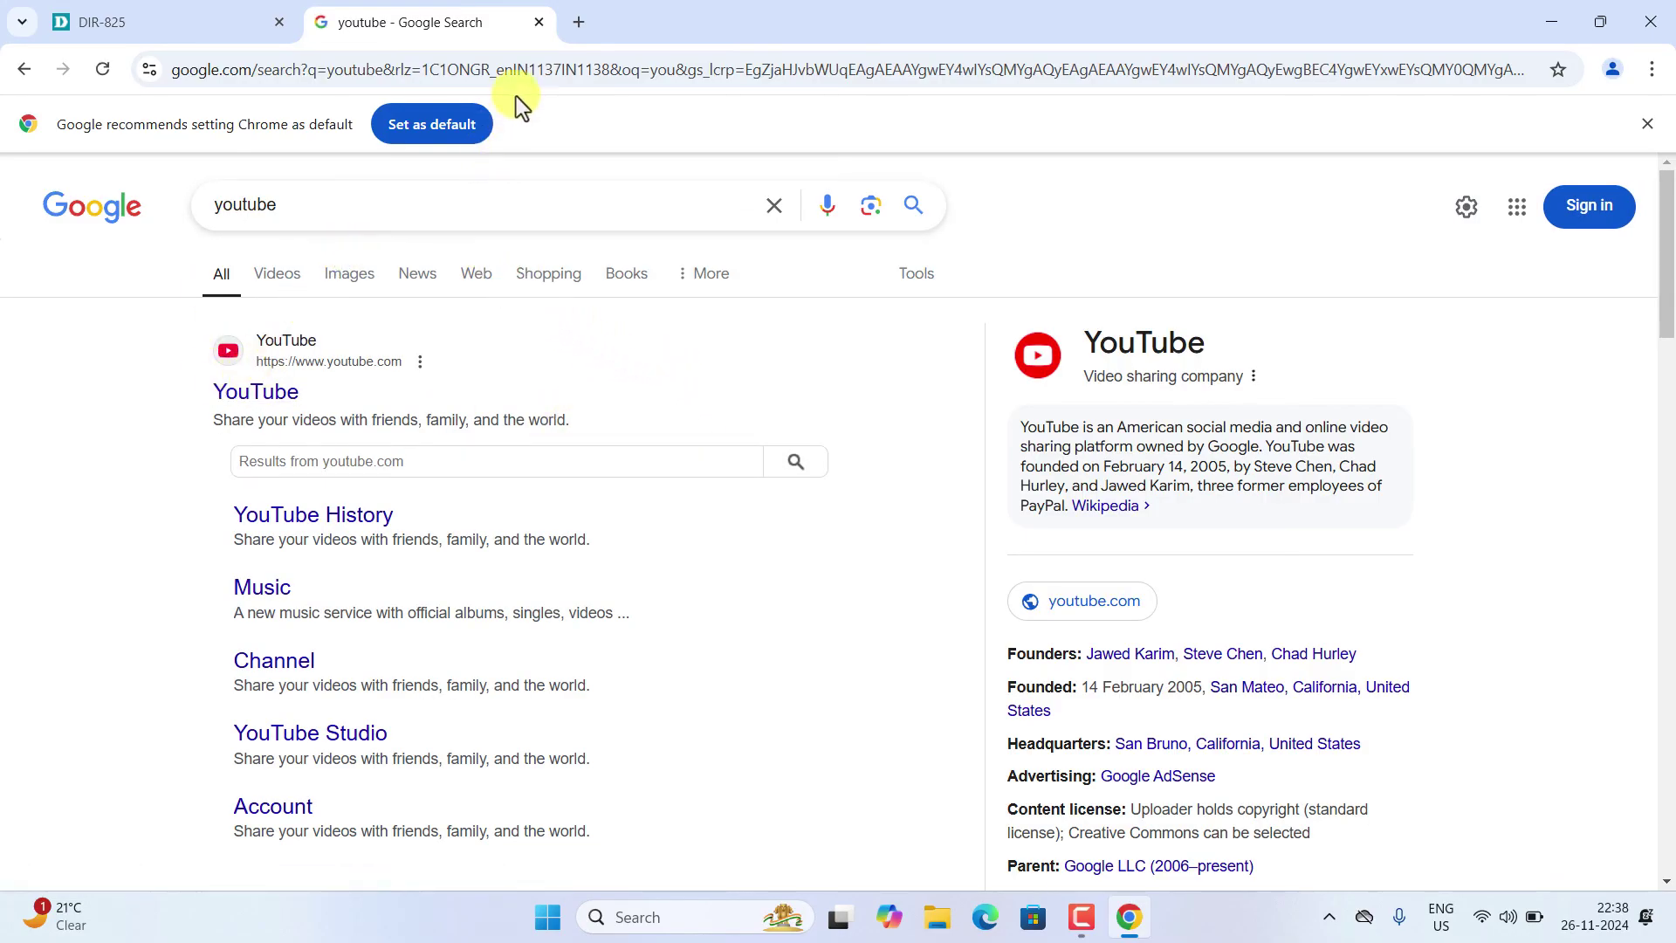
- Search 'speed test' and run Google's speed test: 77.6 Mbps down, 77.6 Mbps up, 73 ms latency
left_click(524, 70)
type("sp")
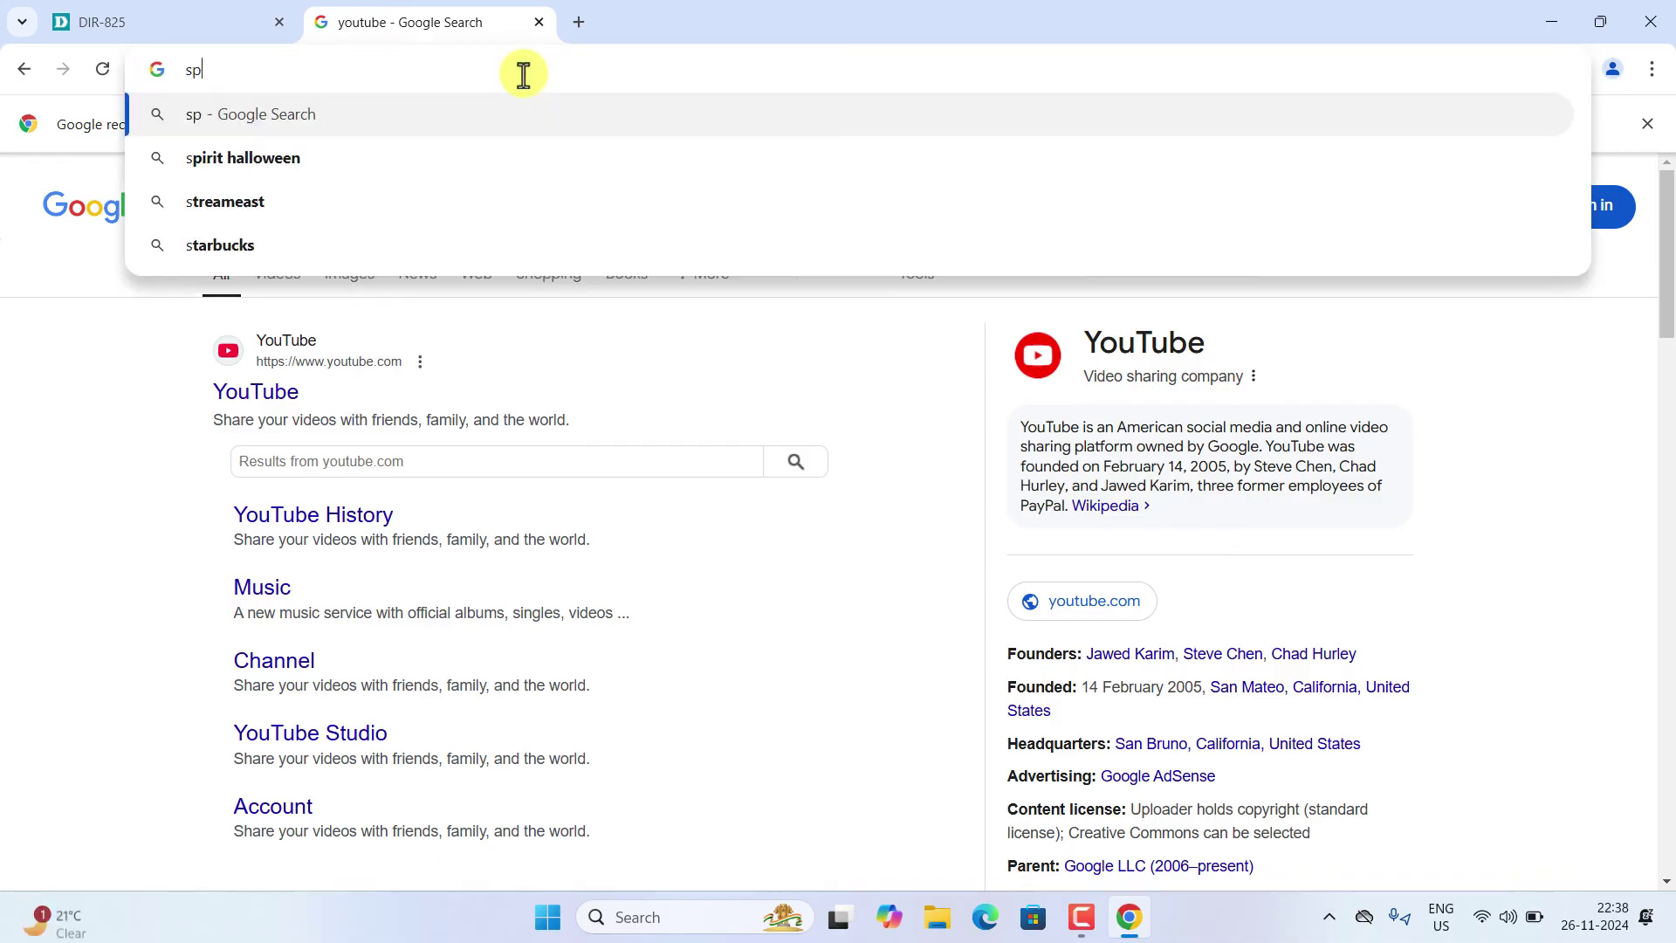
type("eed")
key("Return")
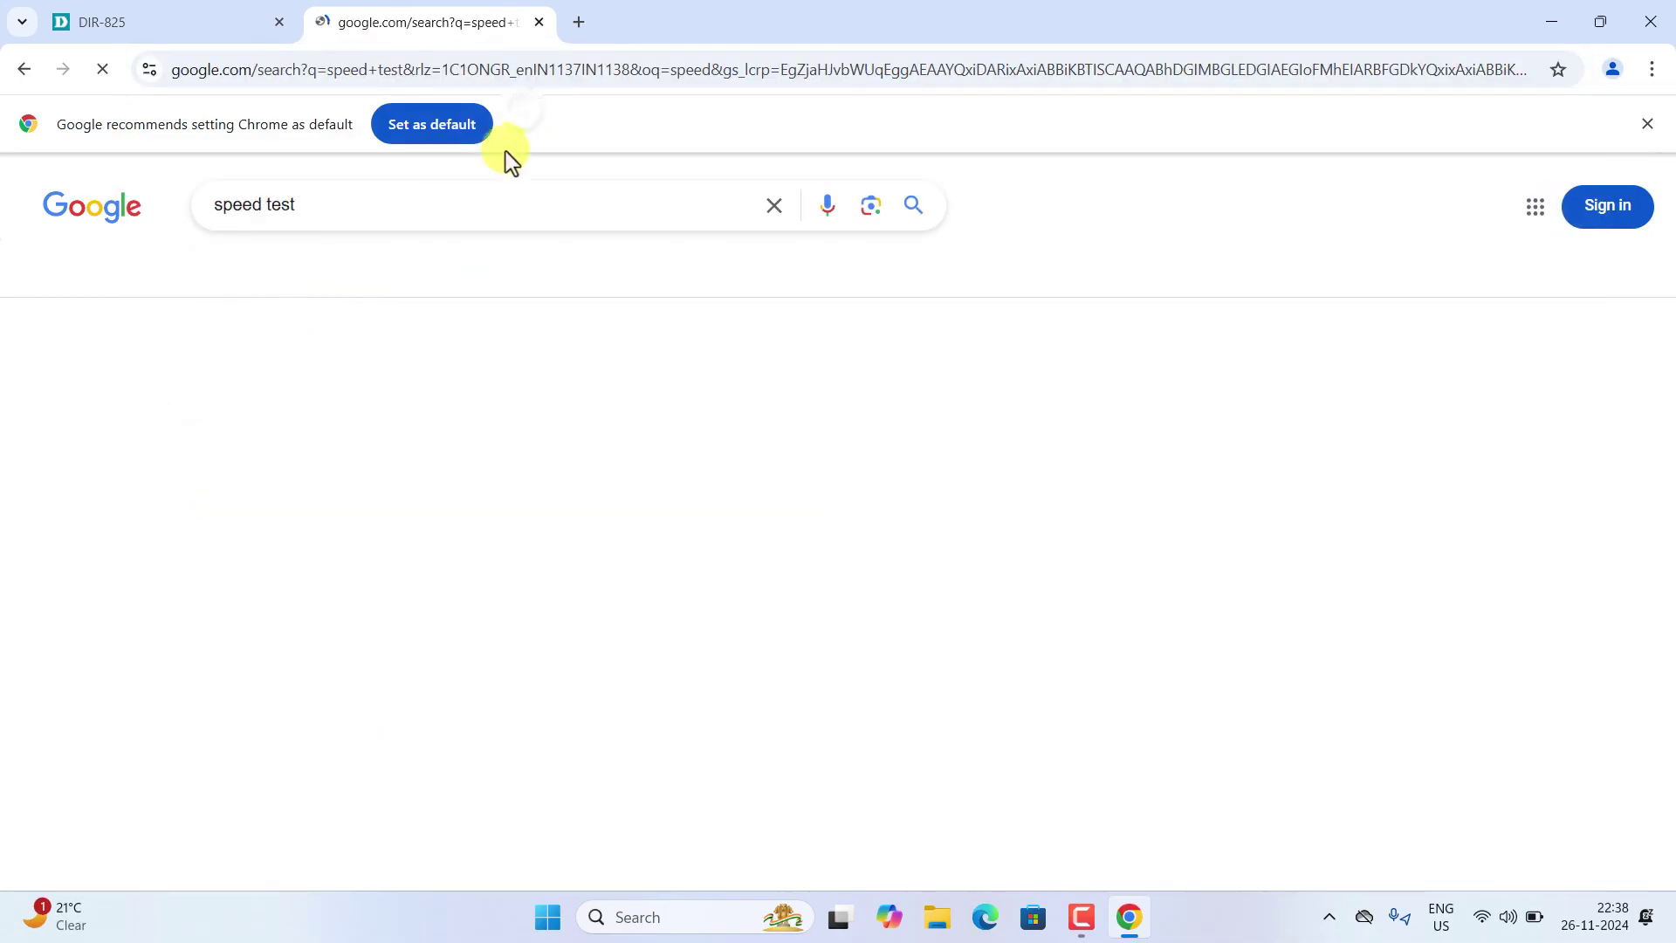
left_click(1481, 917)
left_click(794, 622)
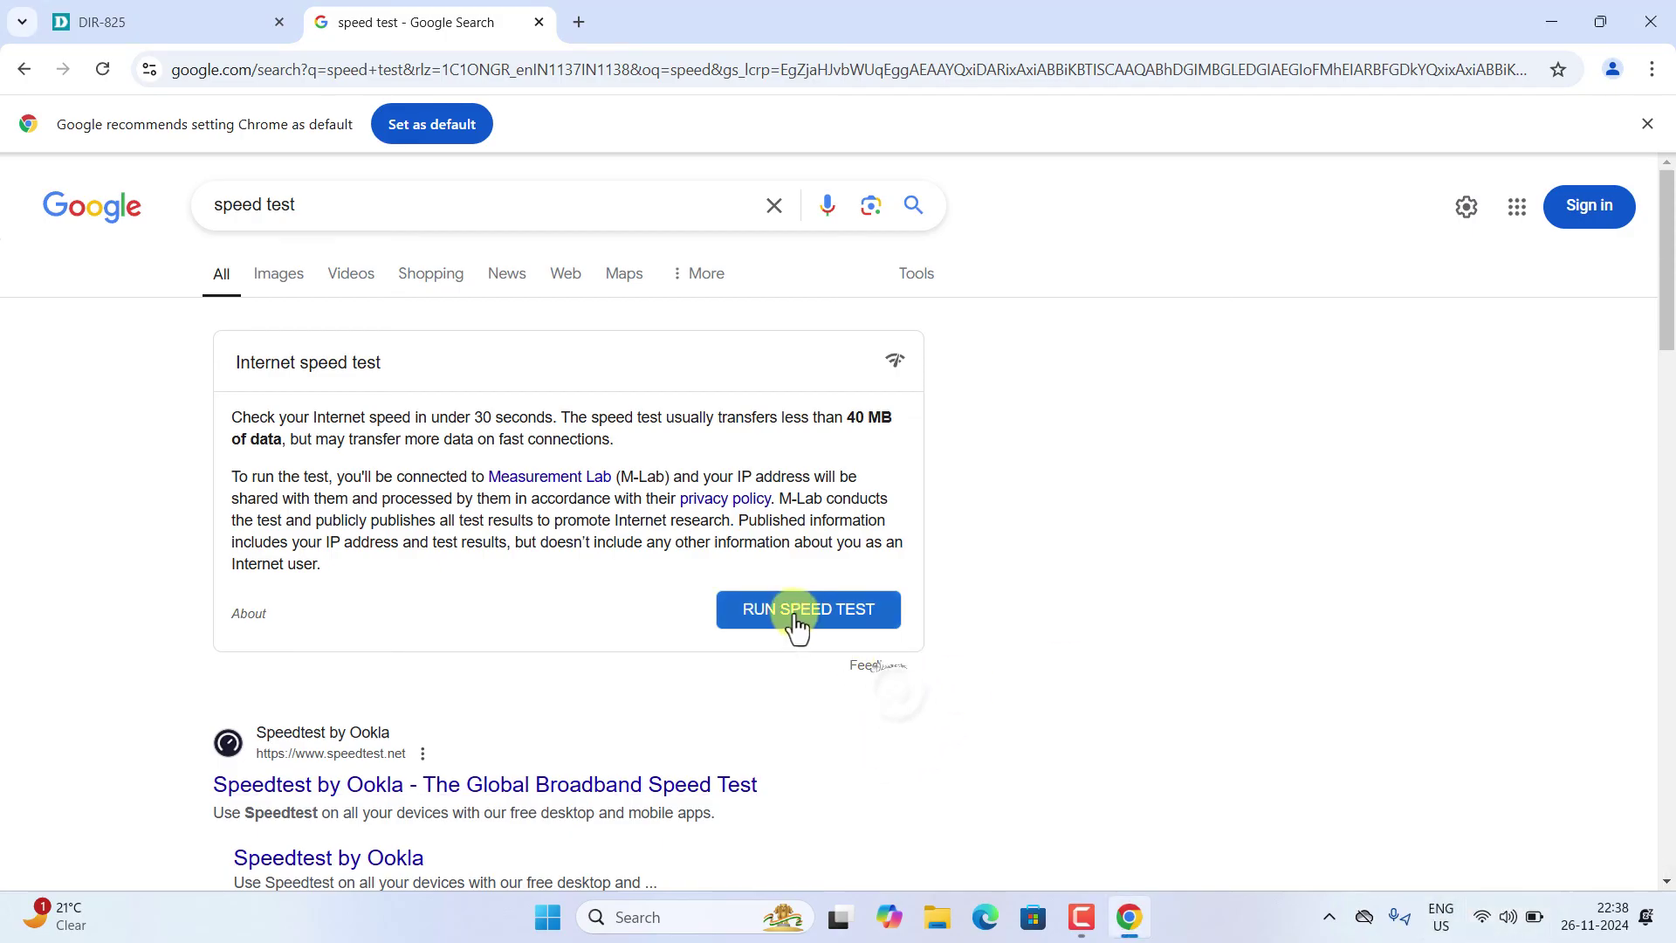
left_click(794, 621)
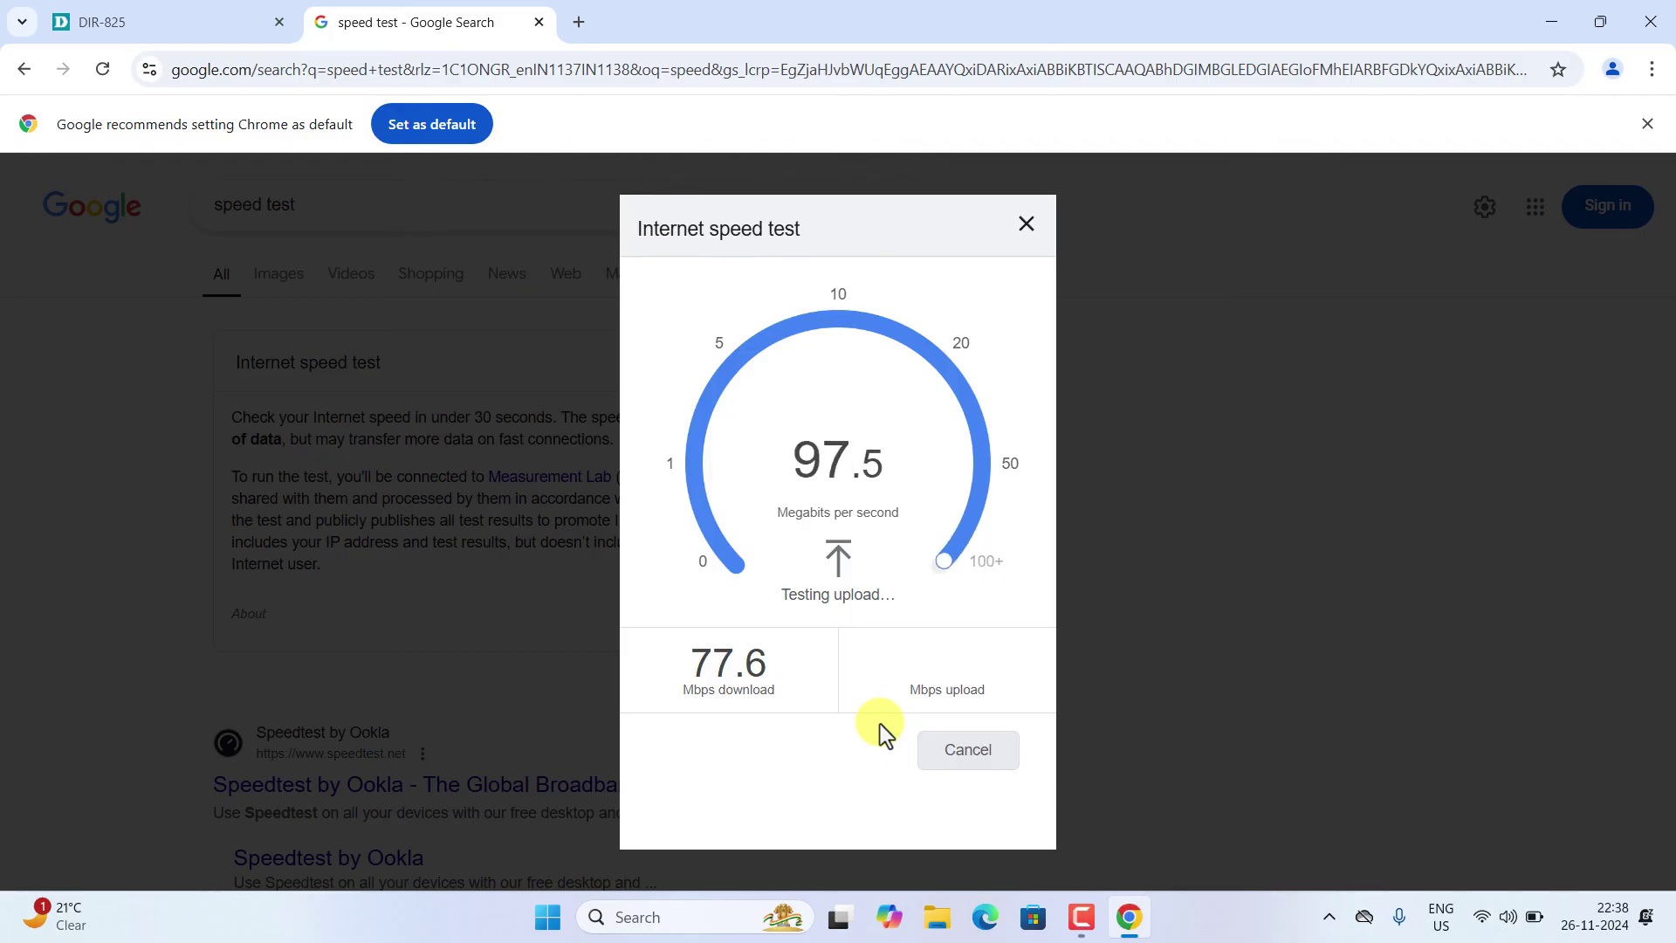
left_click(1507, 917)
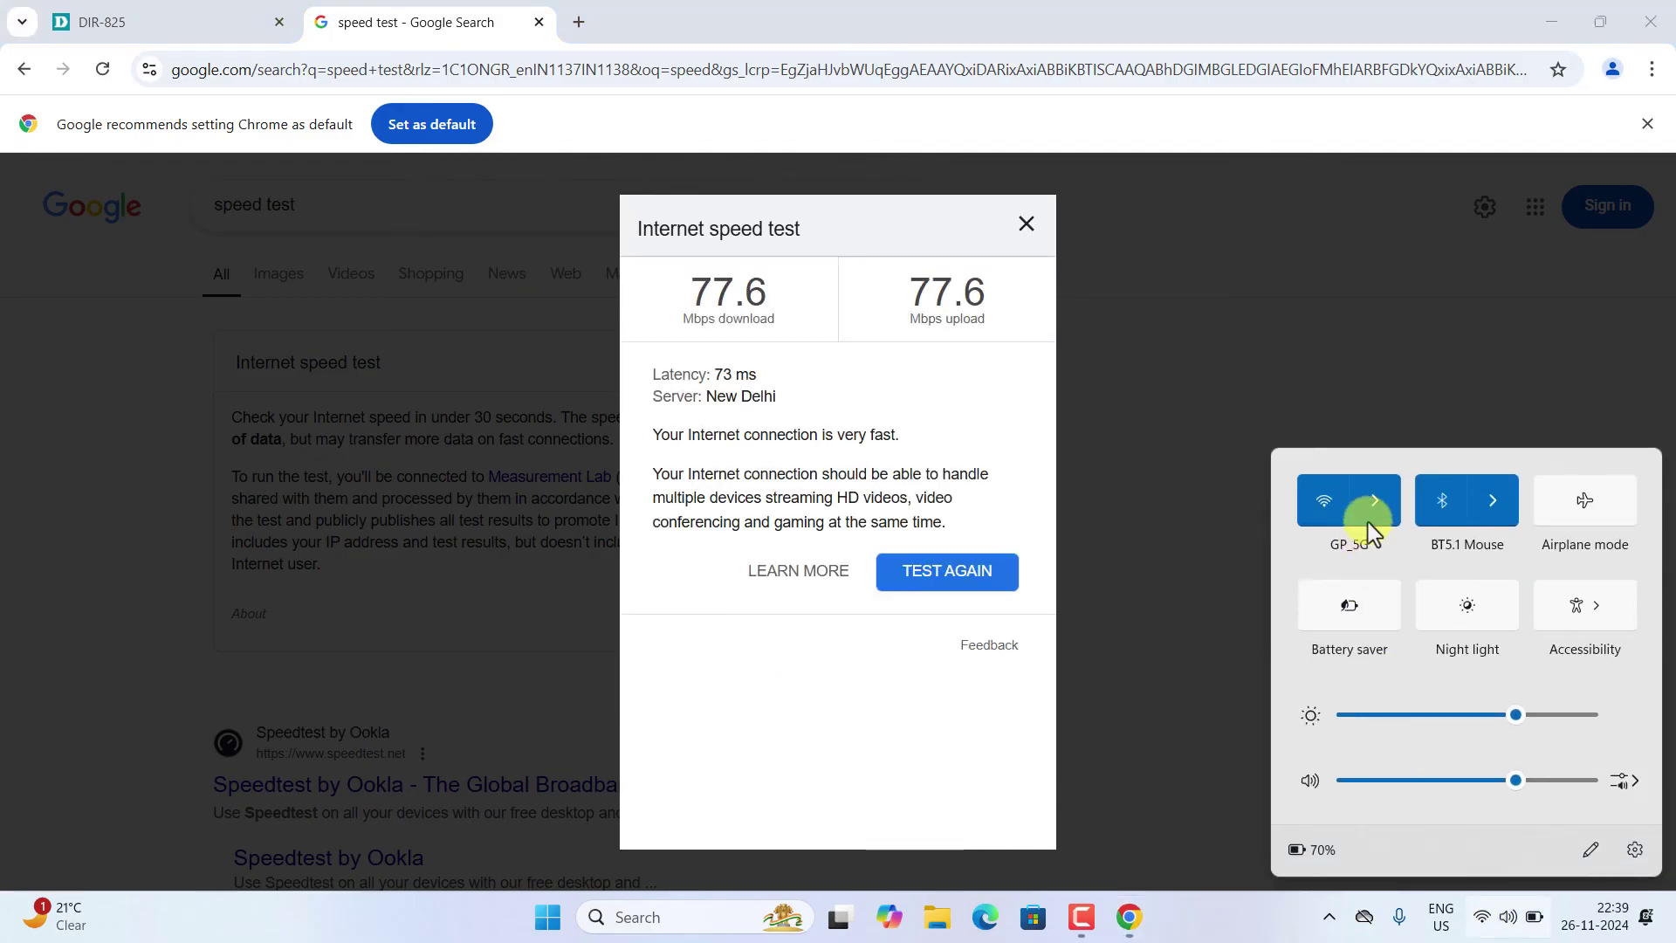
- Reconnect the laptop to GP_5G_EXT5G and go back to the youtube results in Chrome
left_click(1364, 522)
left_click(1396, 645)
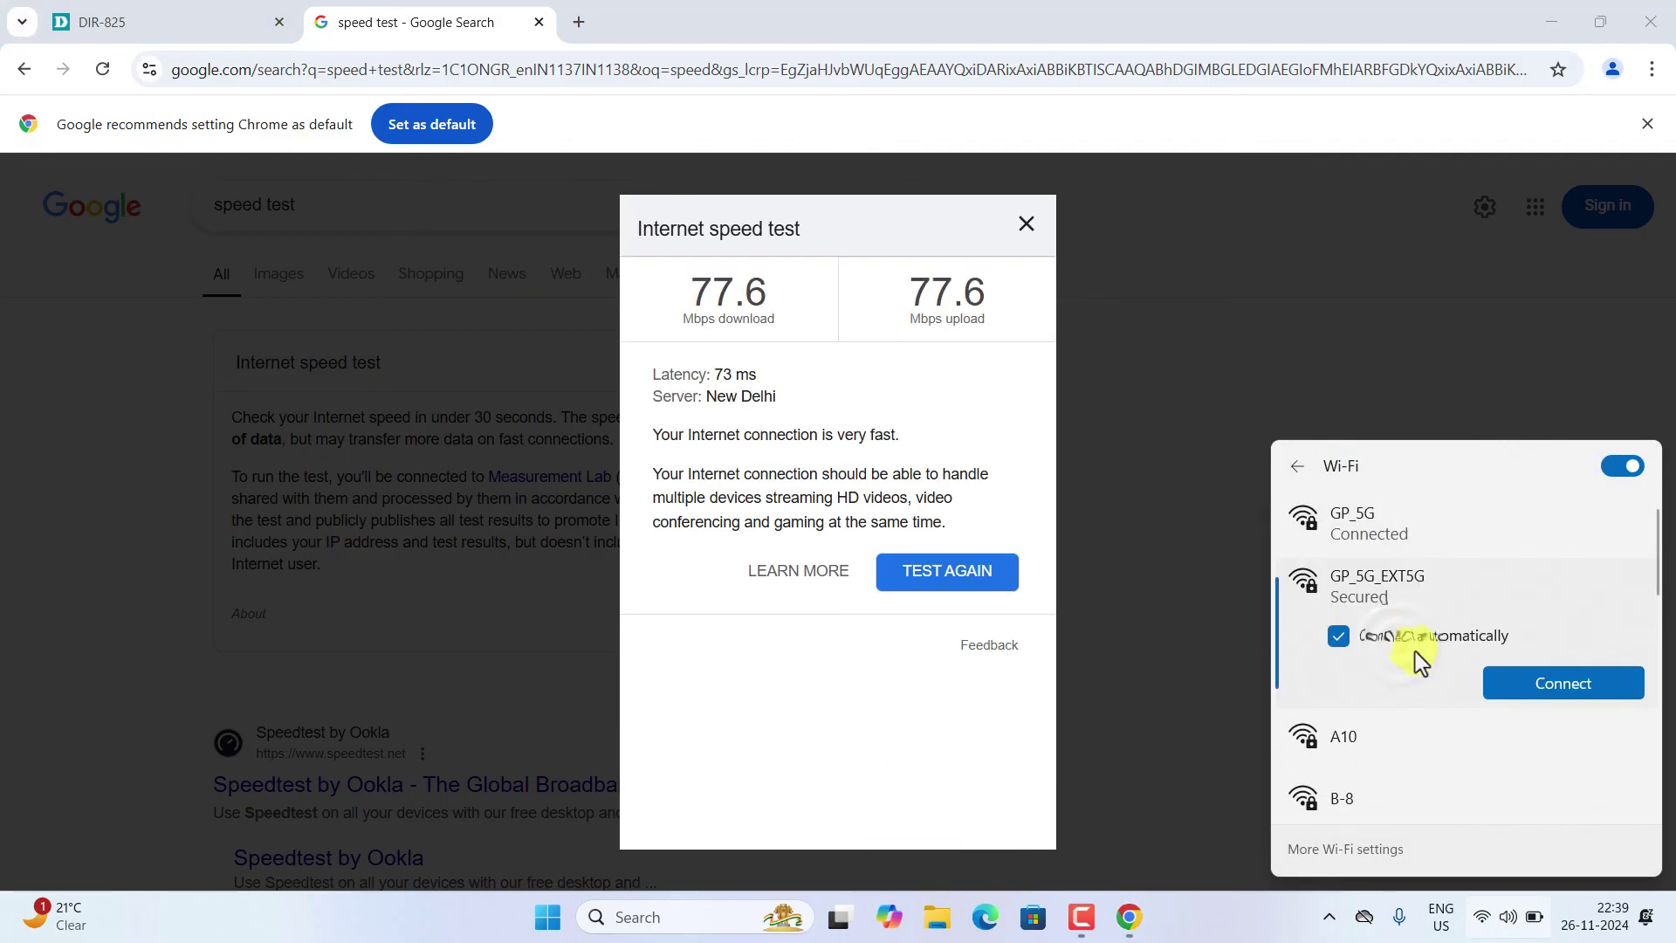
left_click(1526, 689)
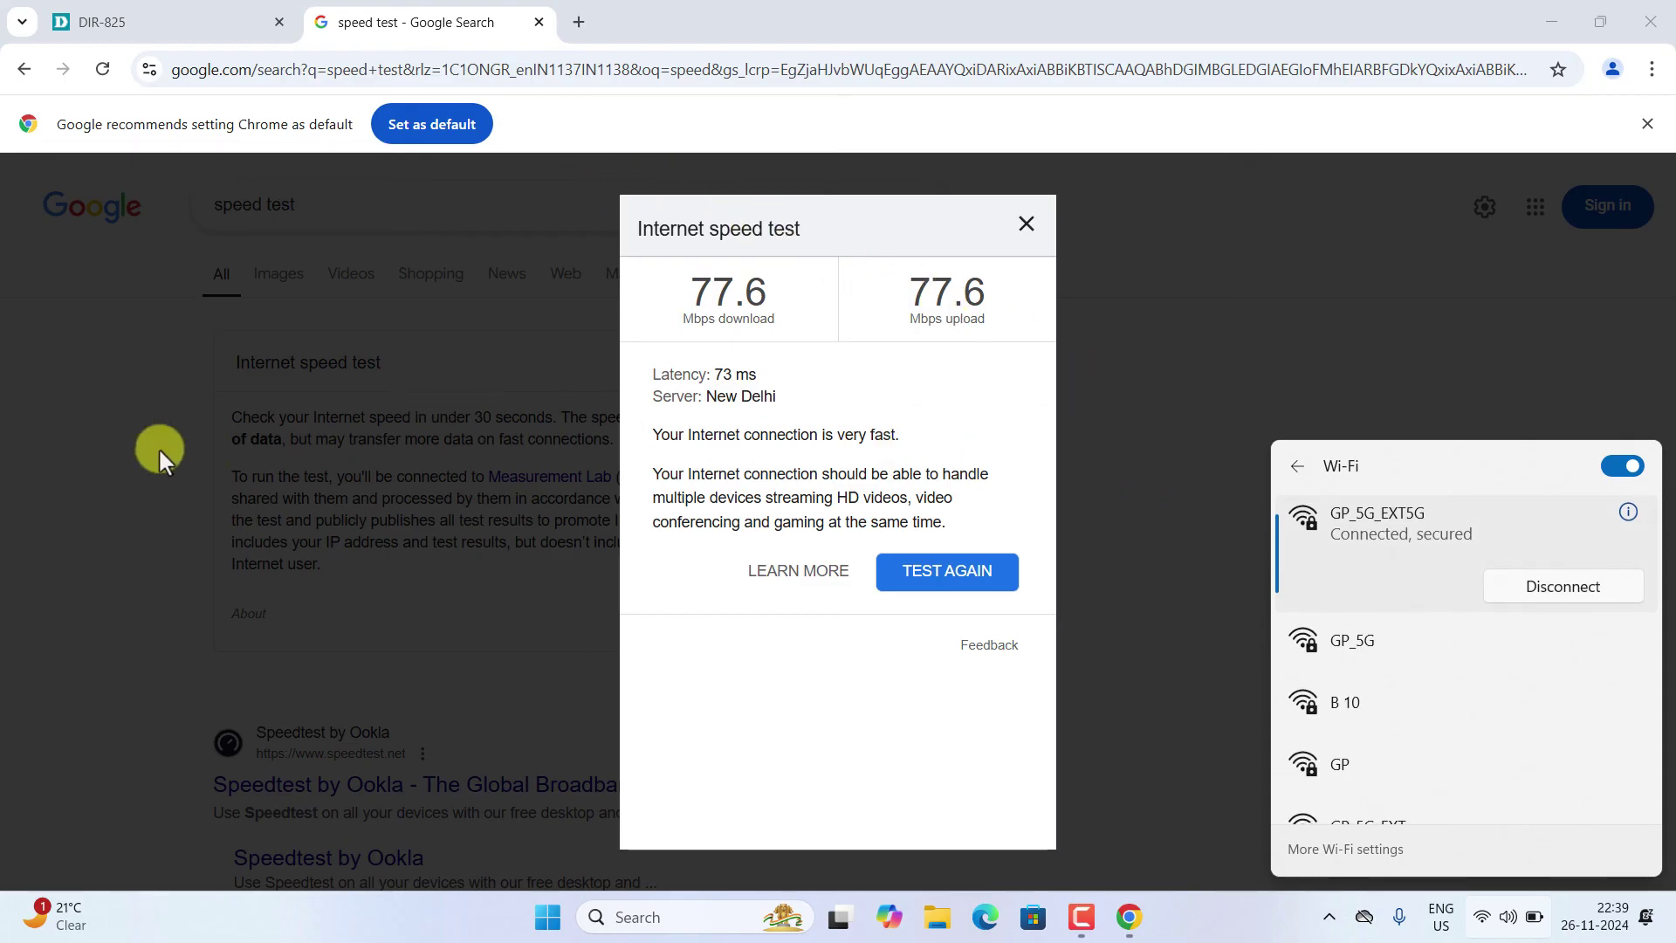
left_click(120, 442)
left_click(26, 74)
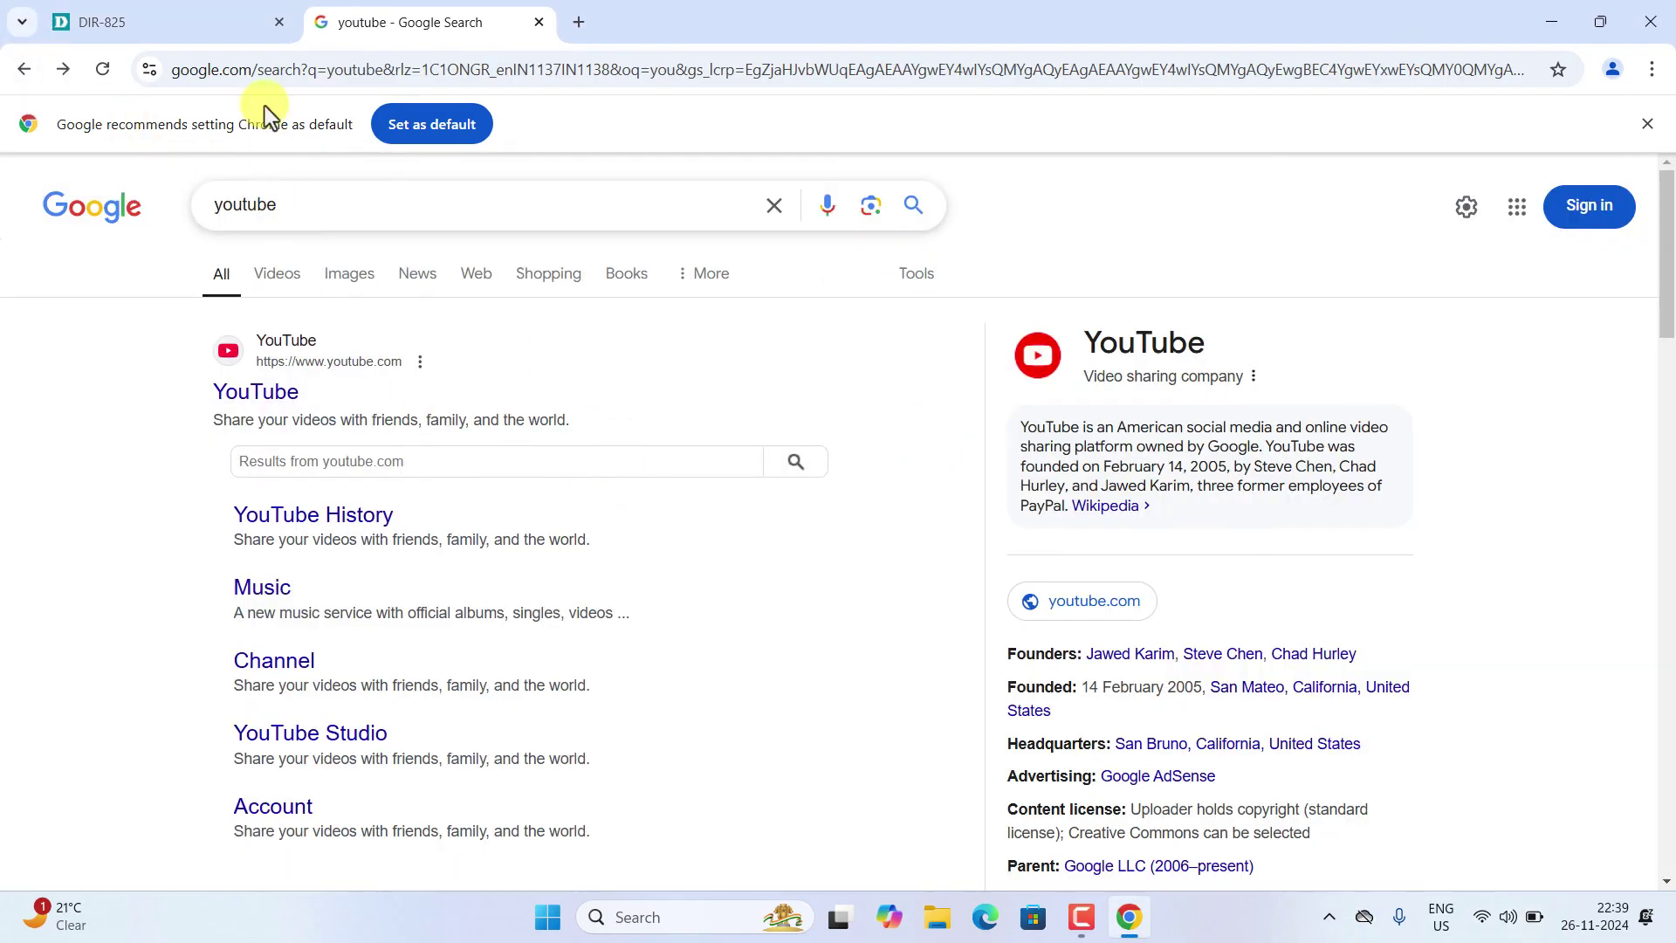
- Search 'speed test' again and rerun the internet speed test over the GP_5G_EXT5G connection
left_click(362, 77)
type("speed test")
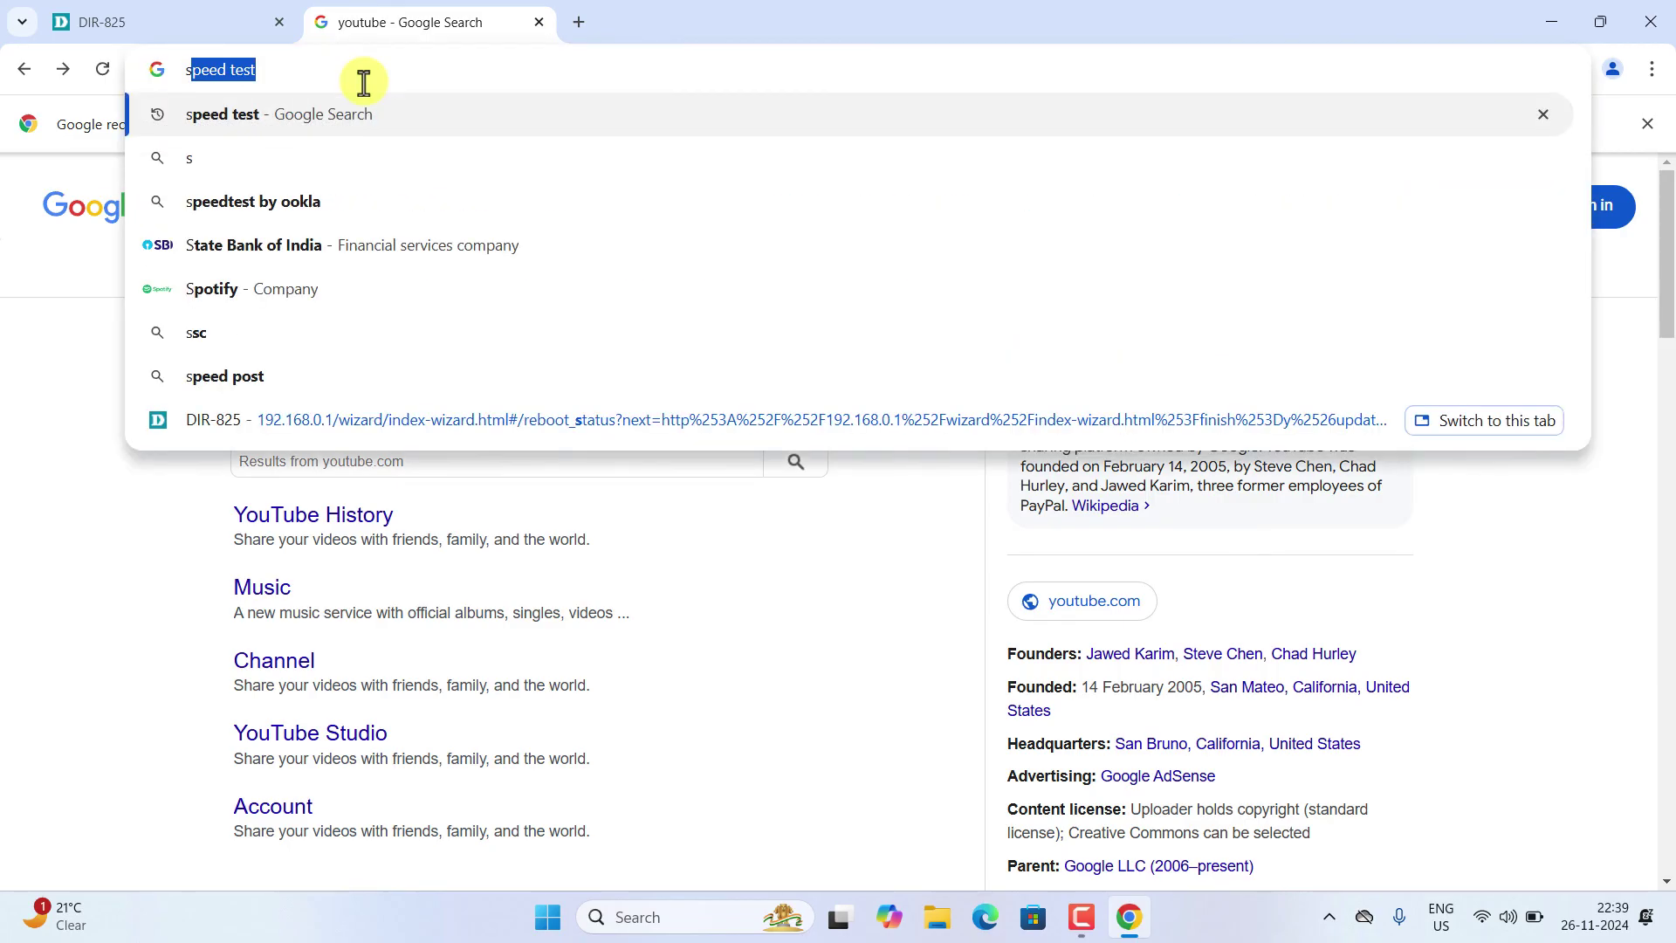
left_click(343, 112)
left_click(794, 611)
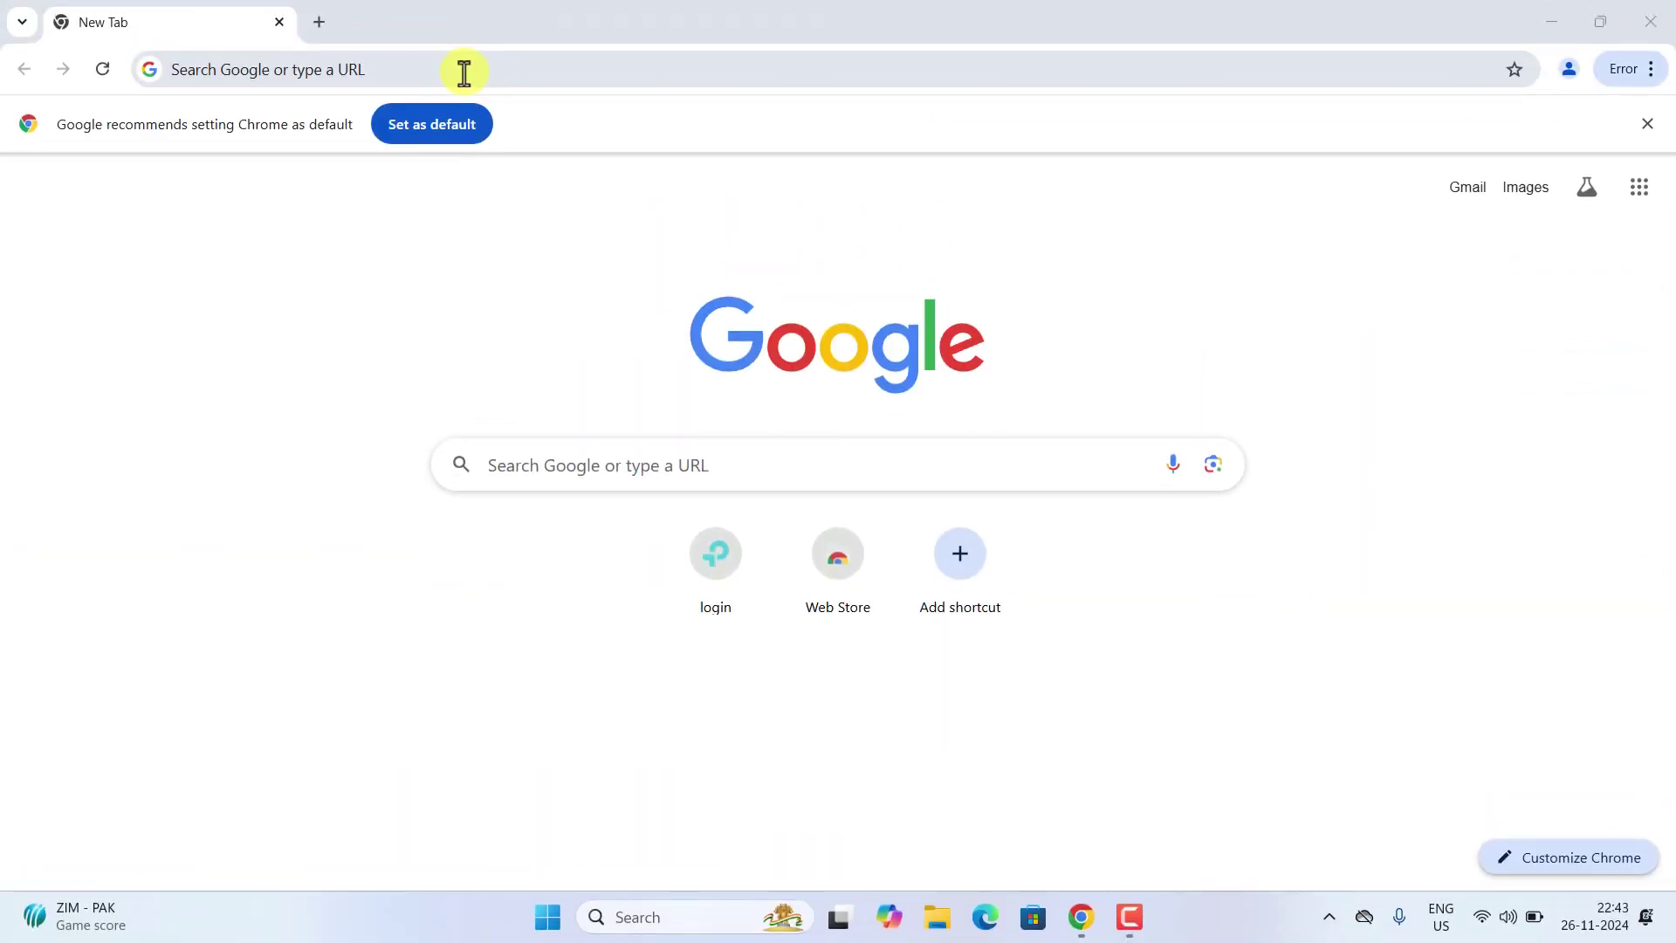
- Check the connected Wi-Fi network, then load the router login page at 192.168.0.1
left_click(463, 73)
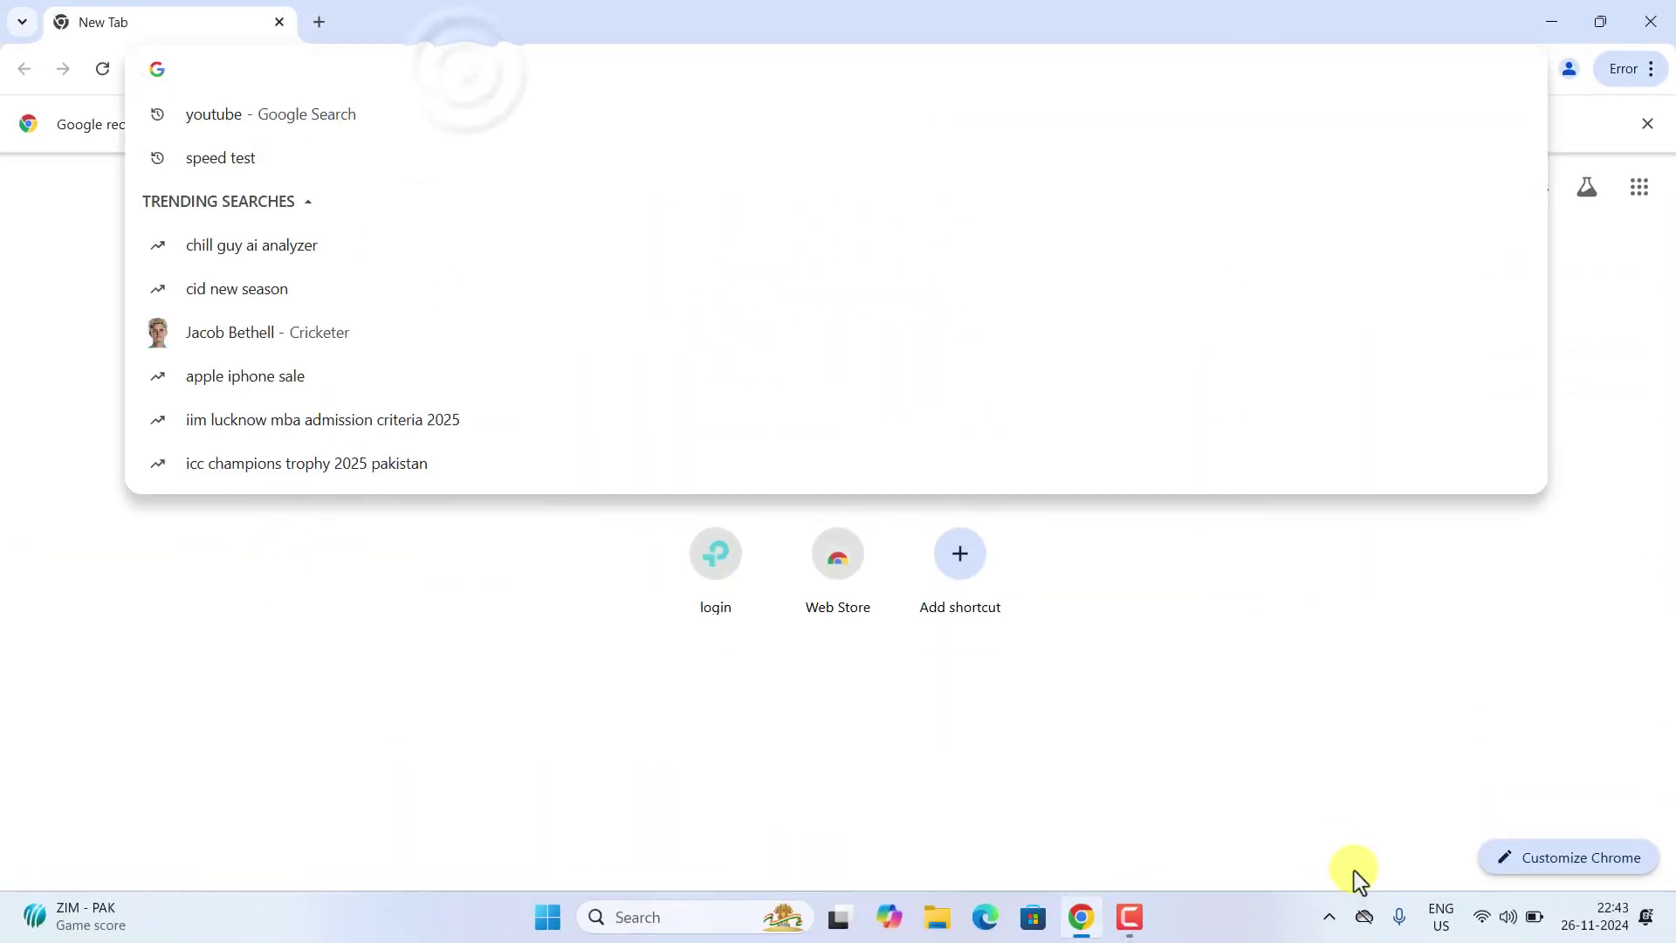
left_click(1508, 923)
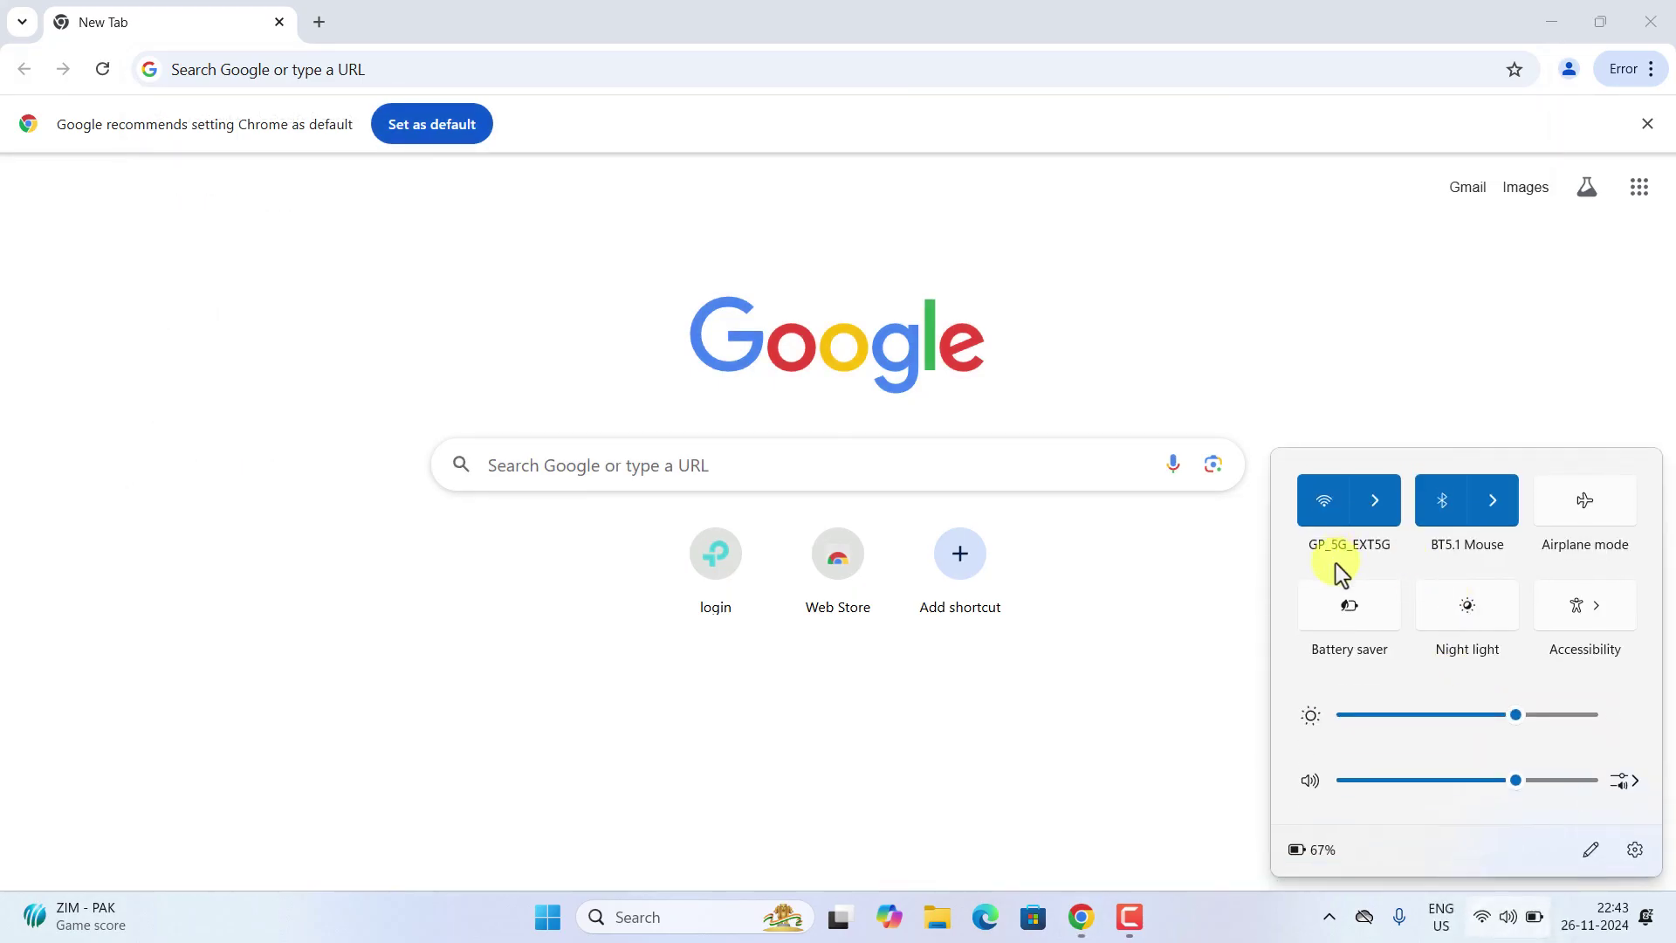
left_click(215, 69)
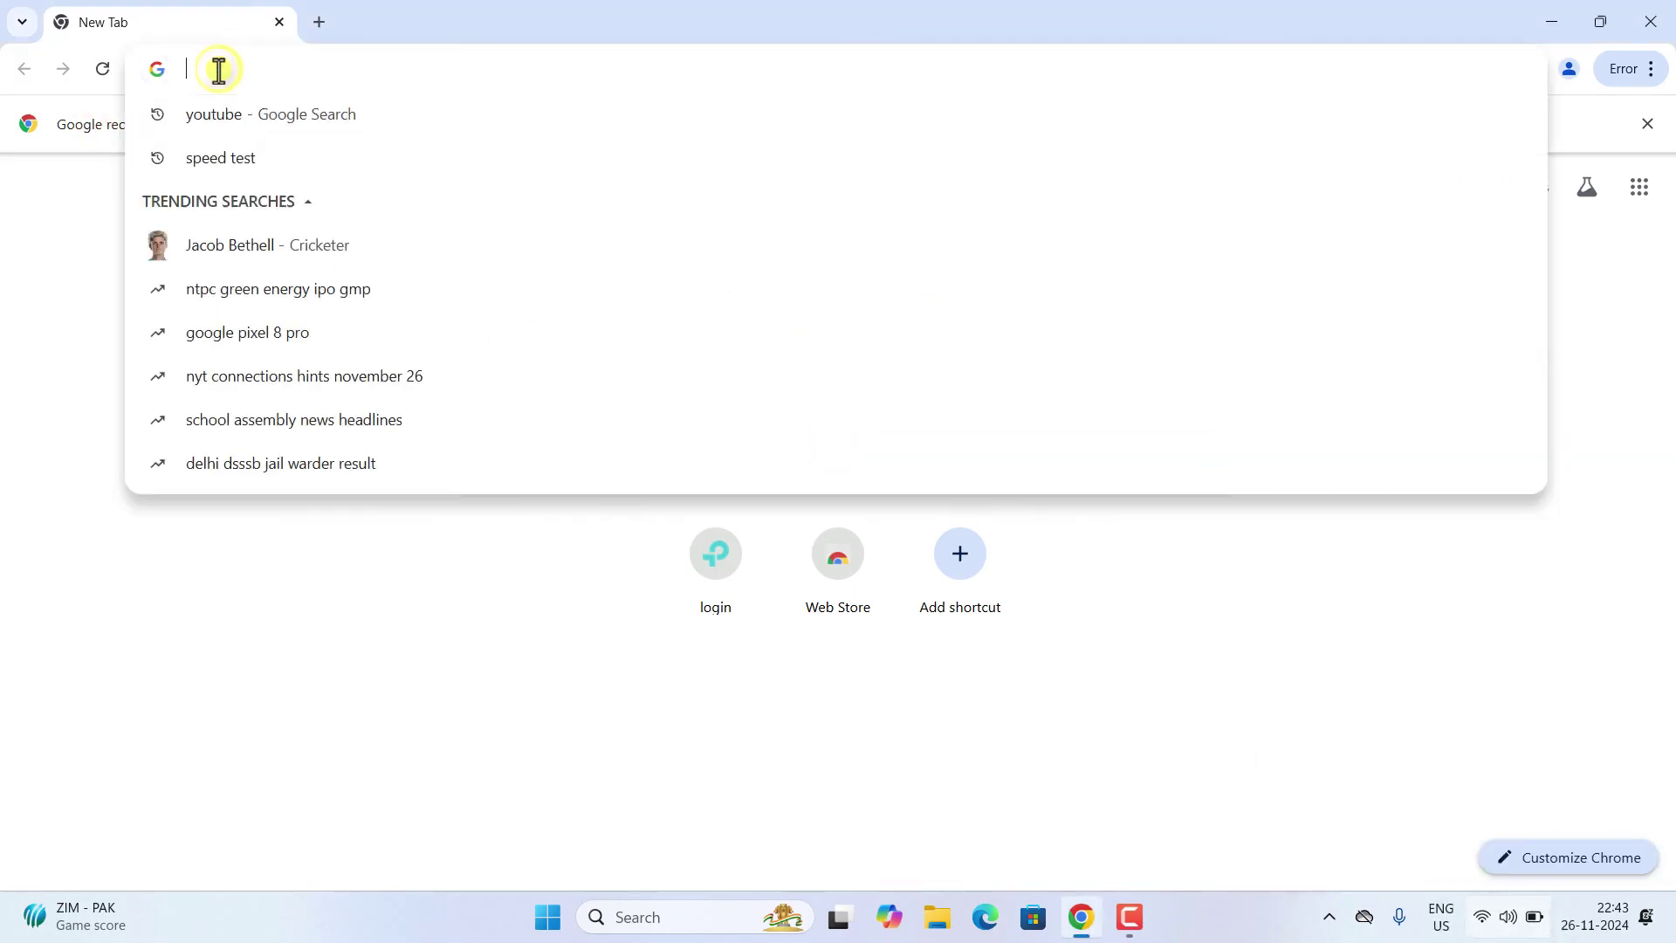
type("192")
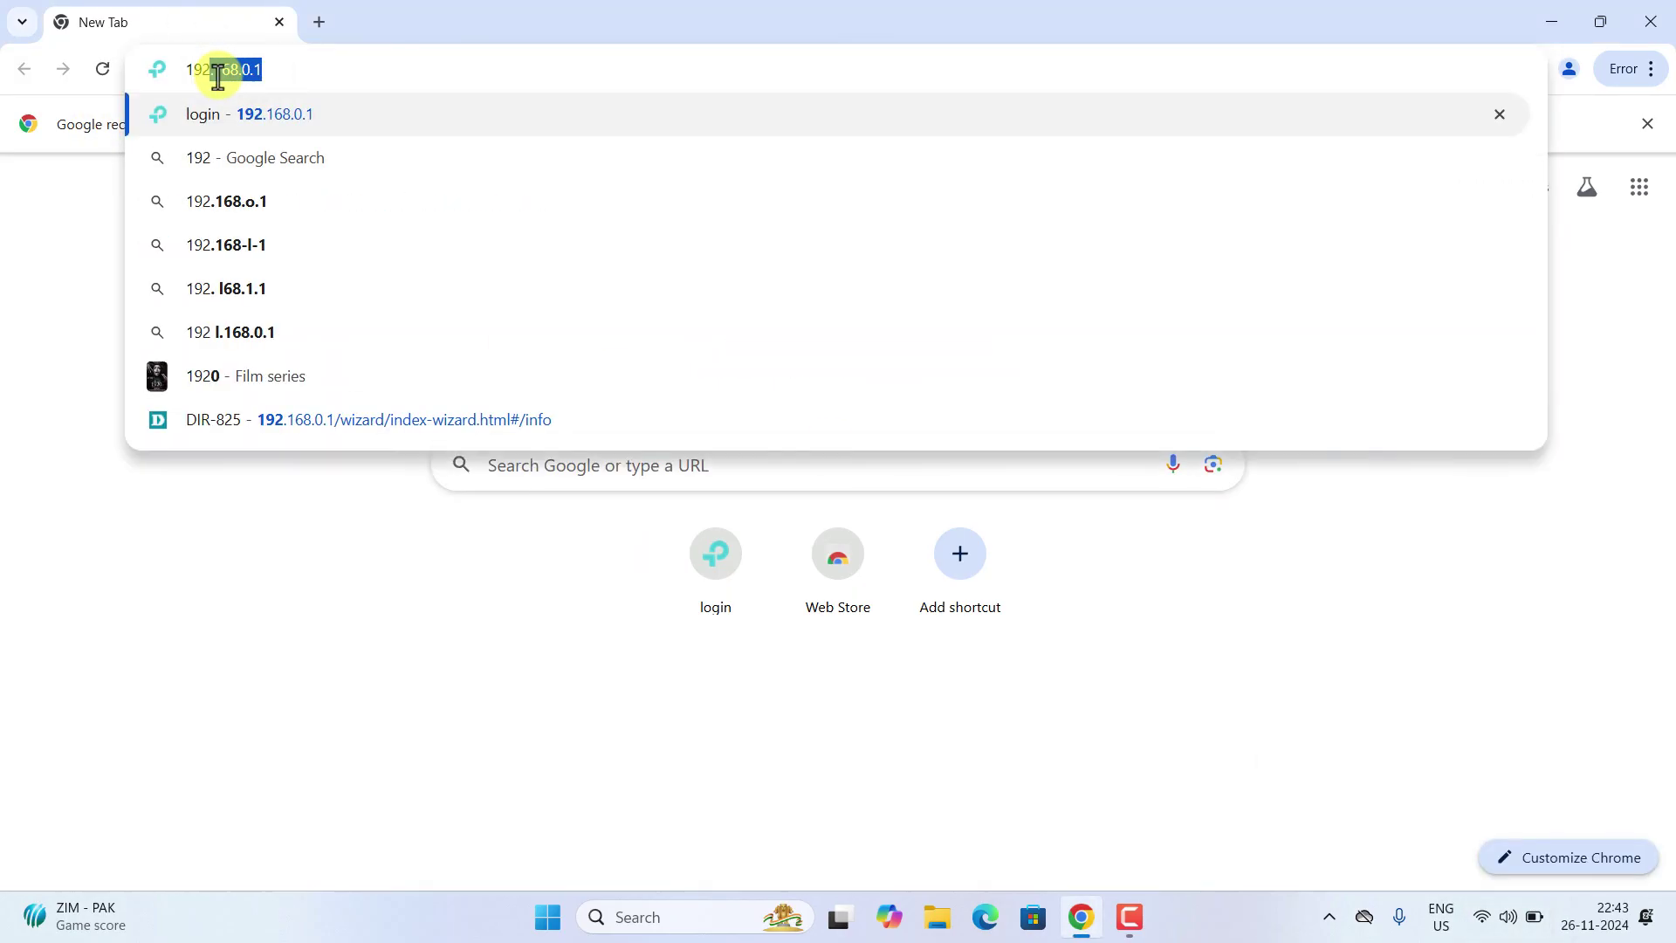
type(".168.0.1")
key("Return")
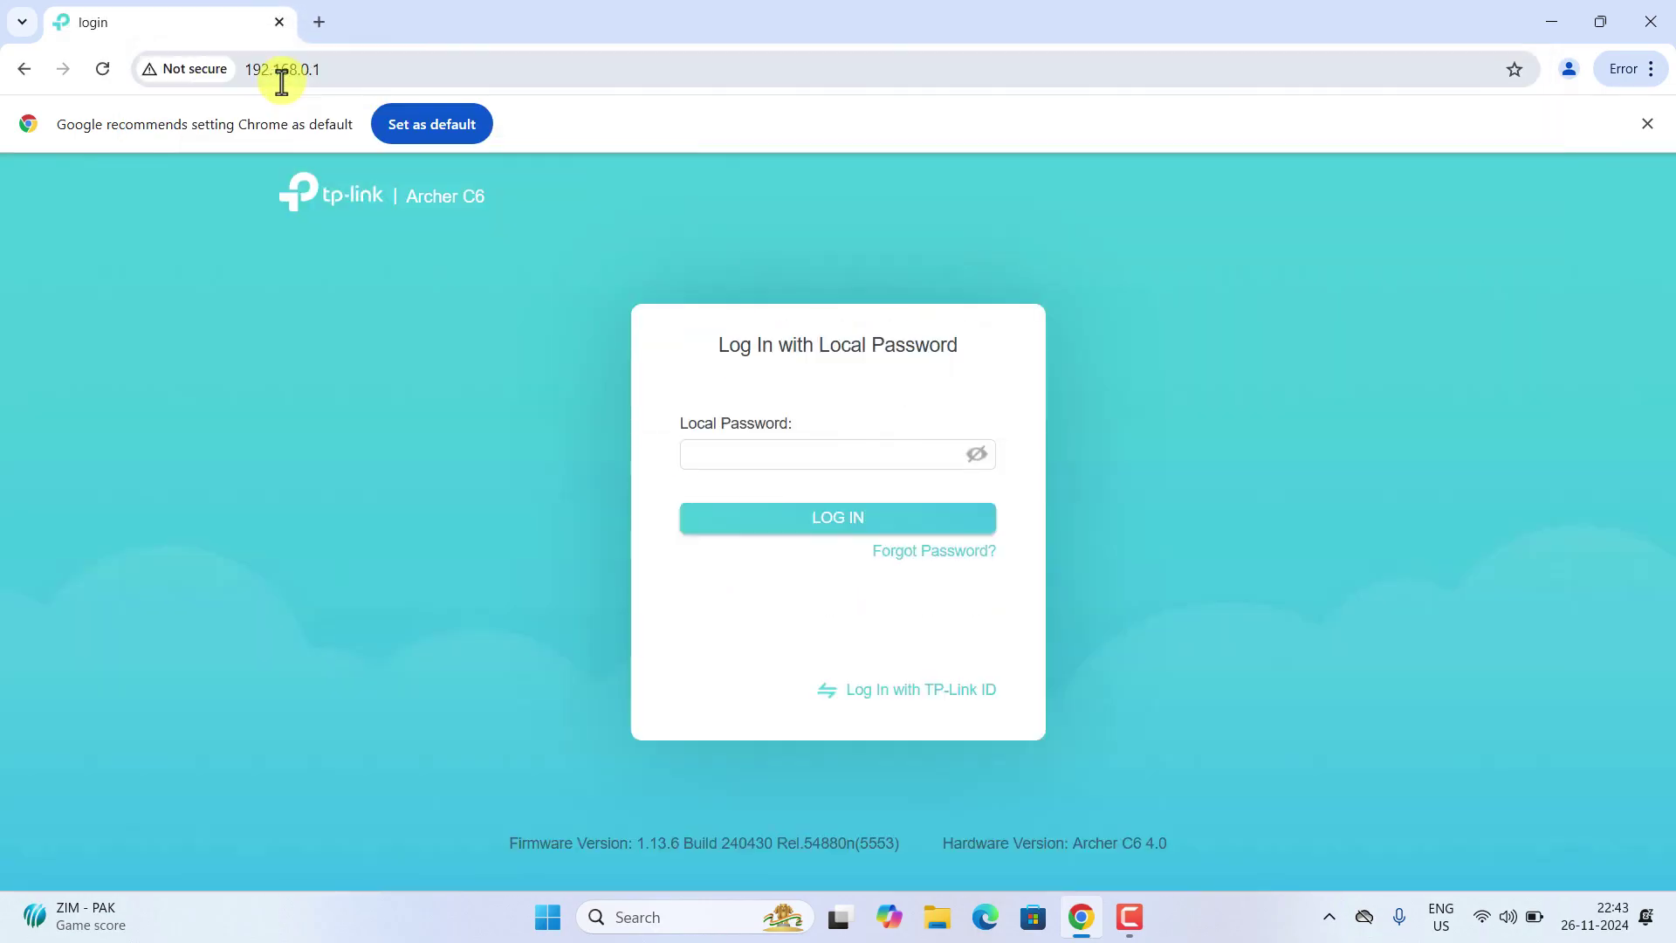